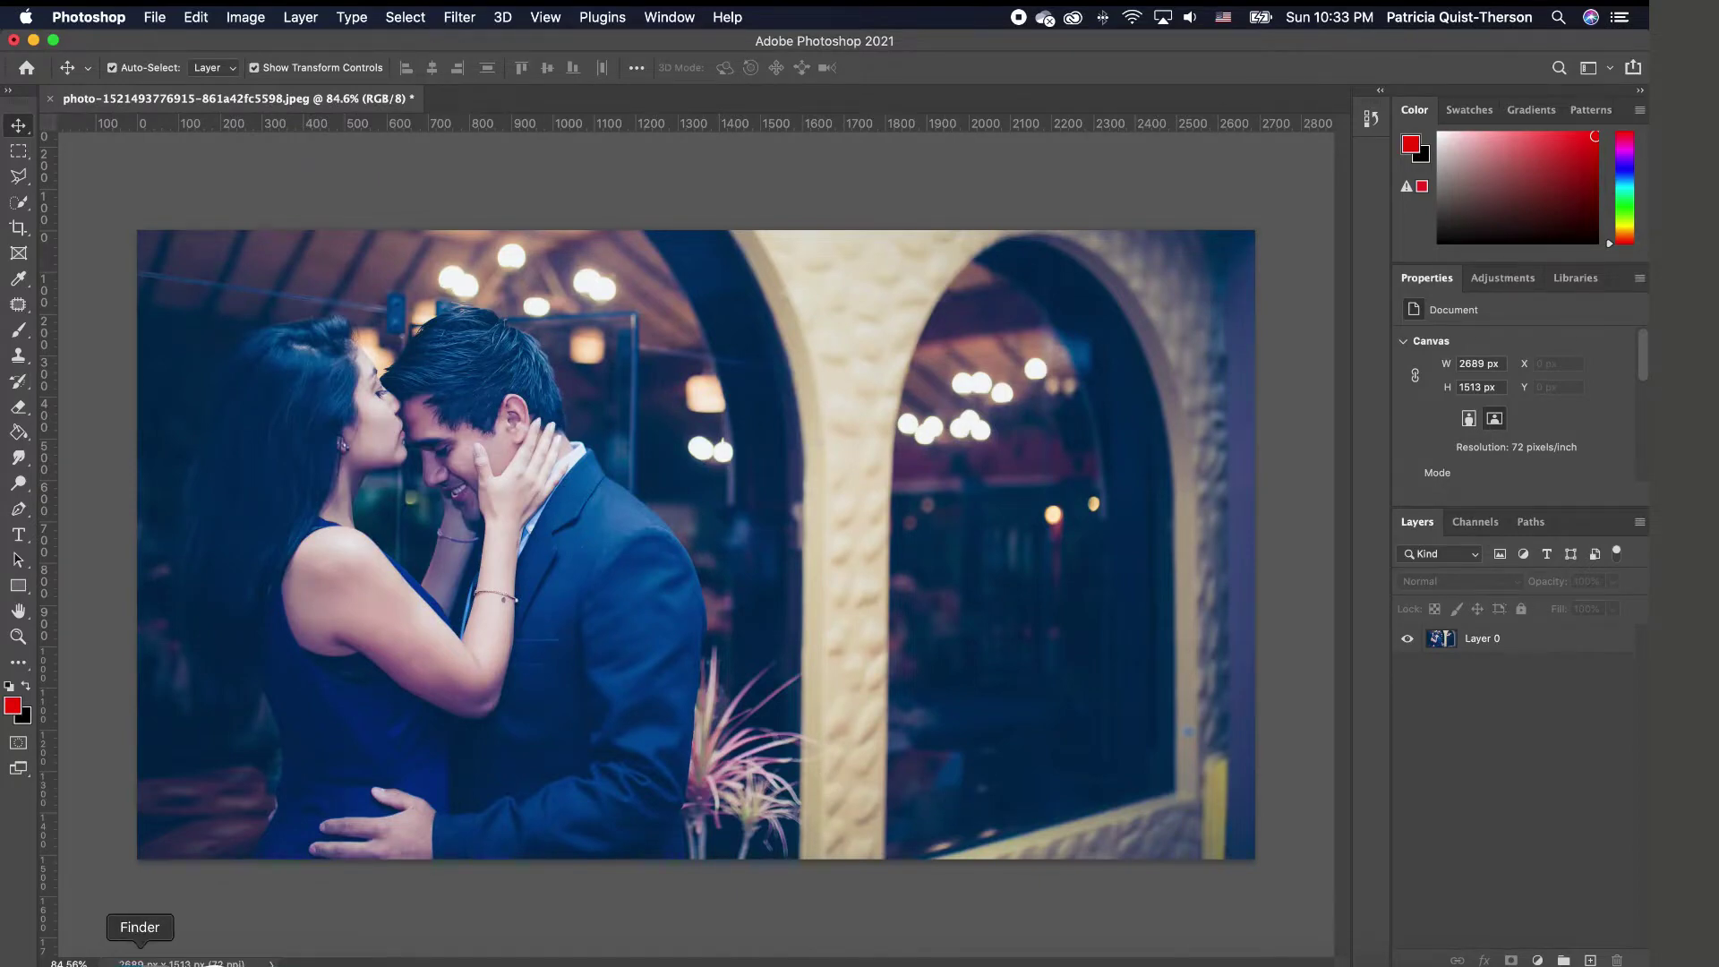
- Place both heart PNGs from the Finder folder onto the couple photo as layers
click(140, 956)
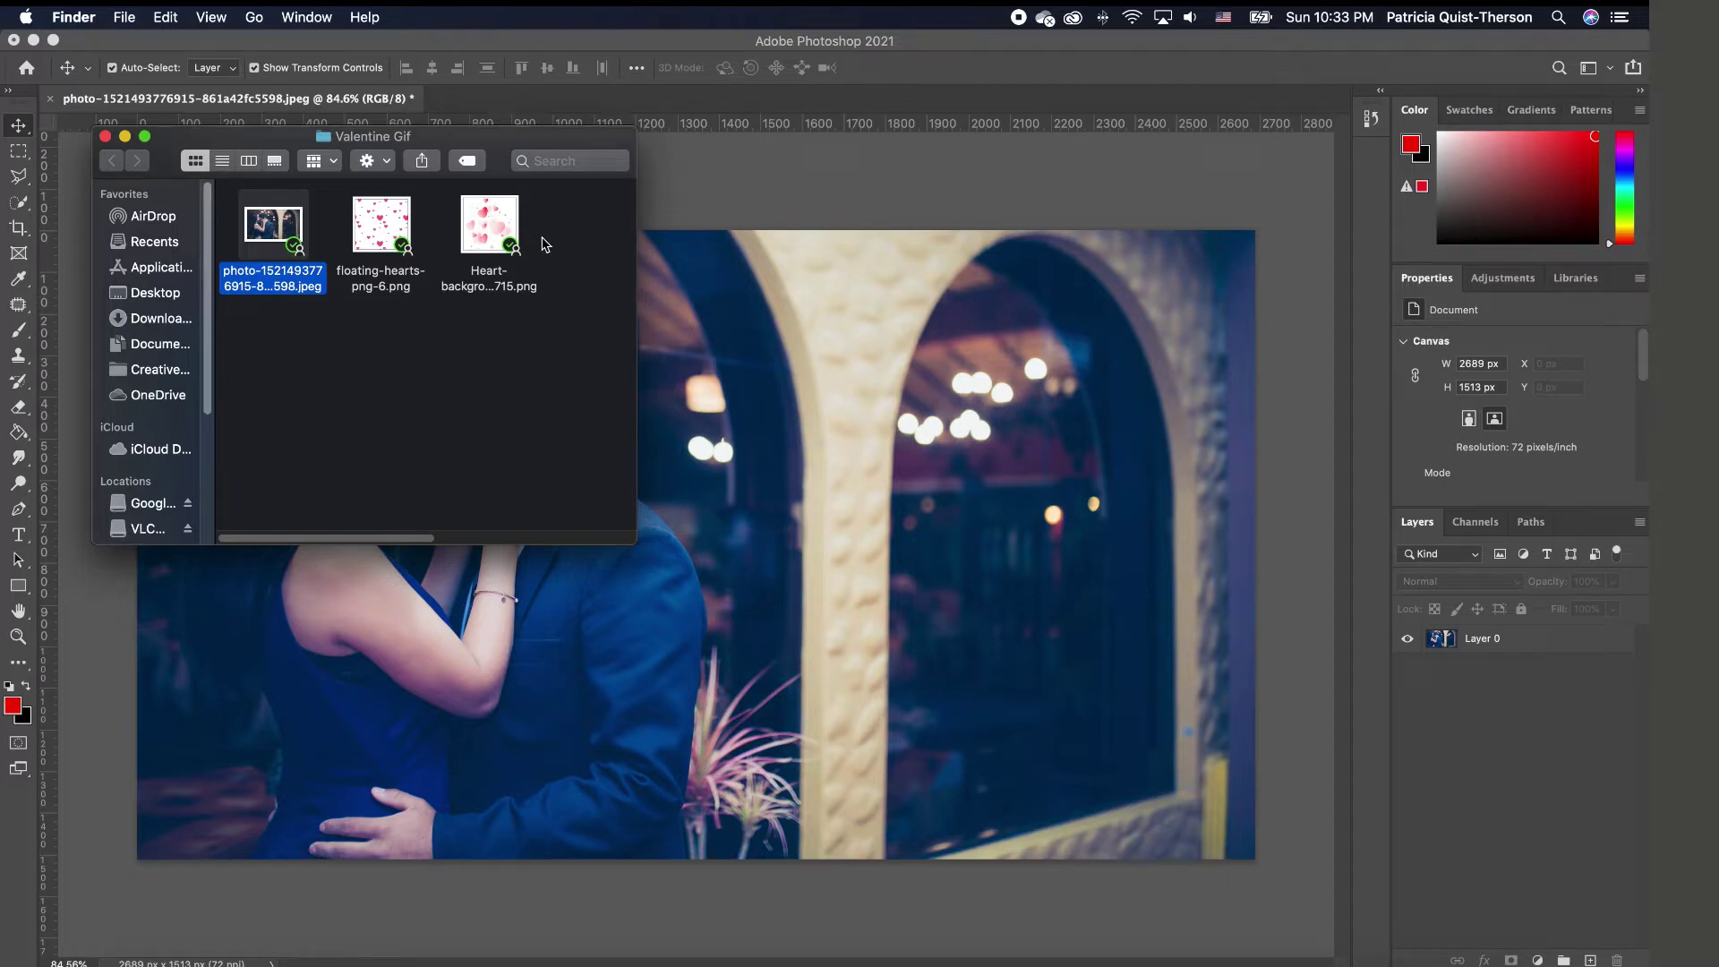
click(474, 347)
drag(553, 218, 488, 652)
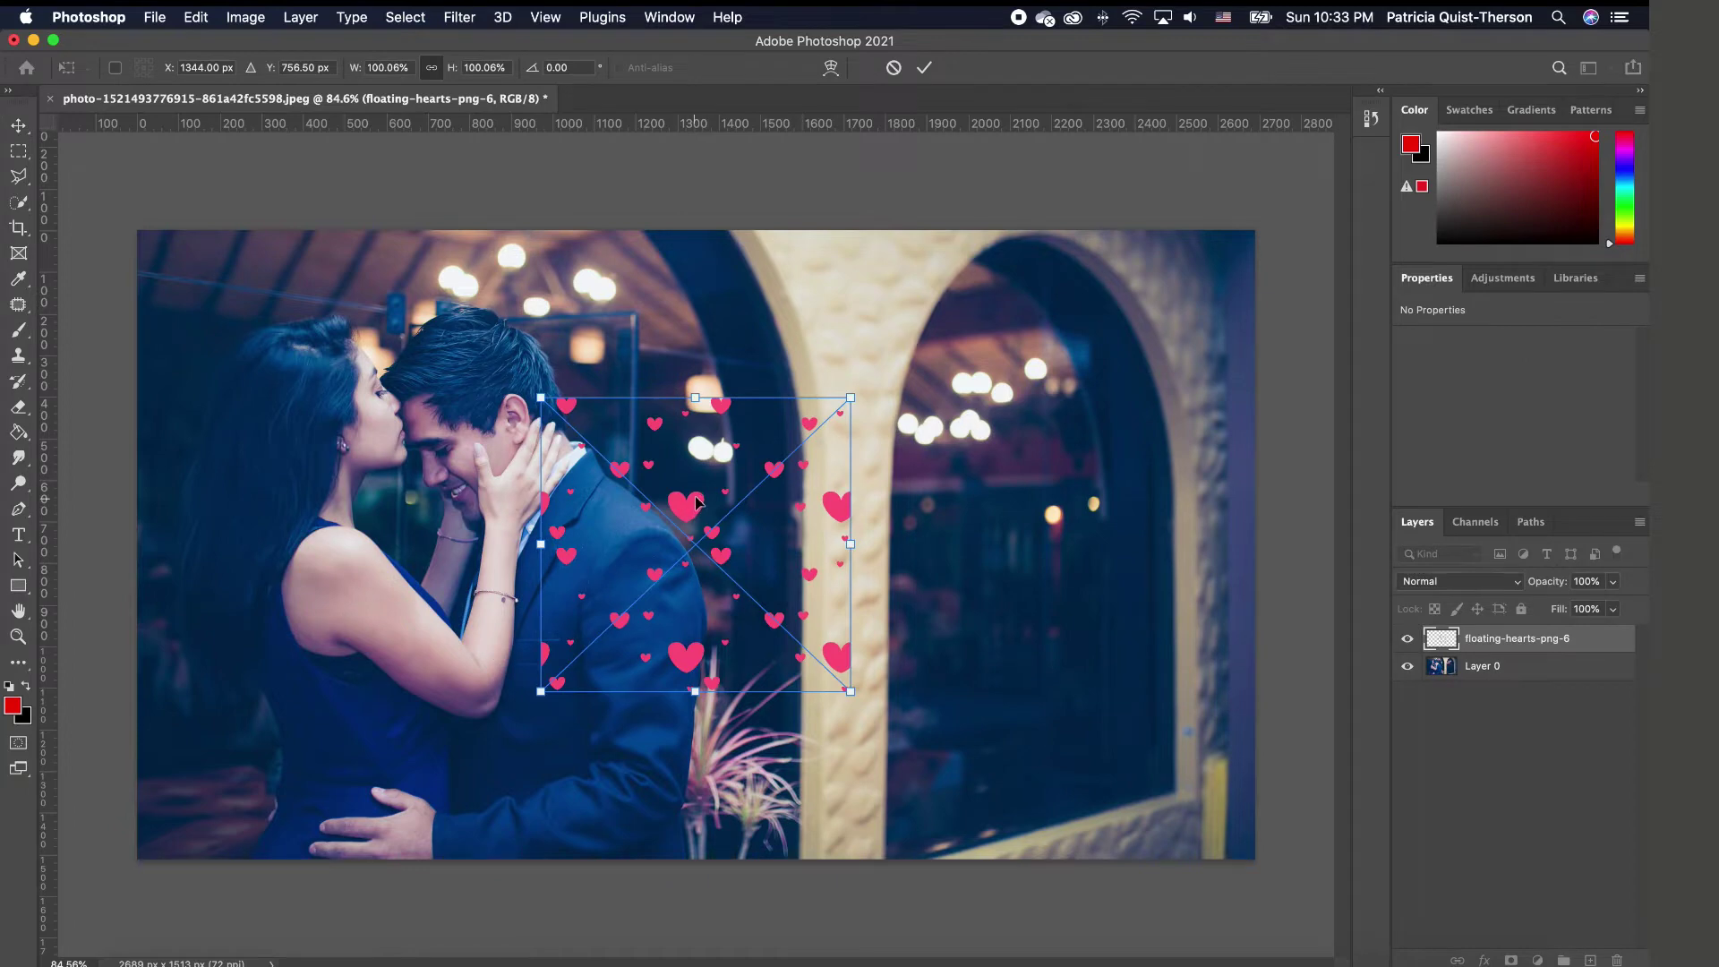
key(Return)
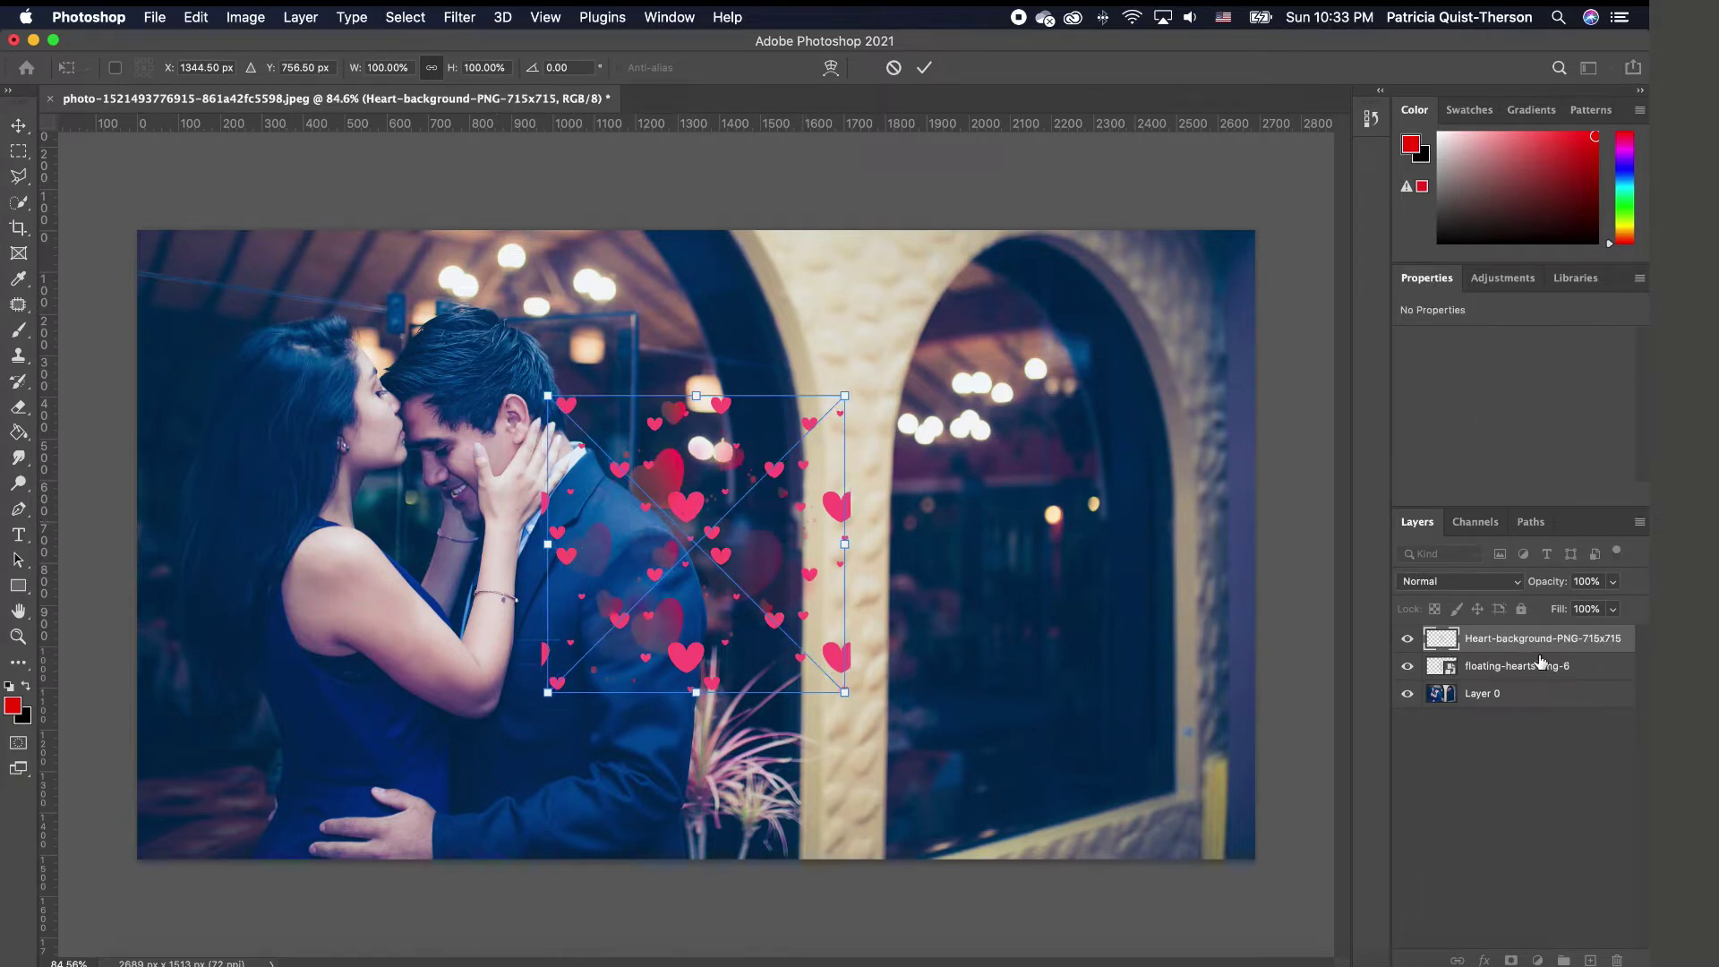
key(Return)
- Hide the Heart-background layer and move the floating hearts up and to the left
click(1408, 640)
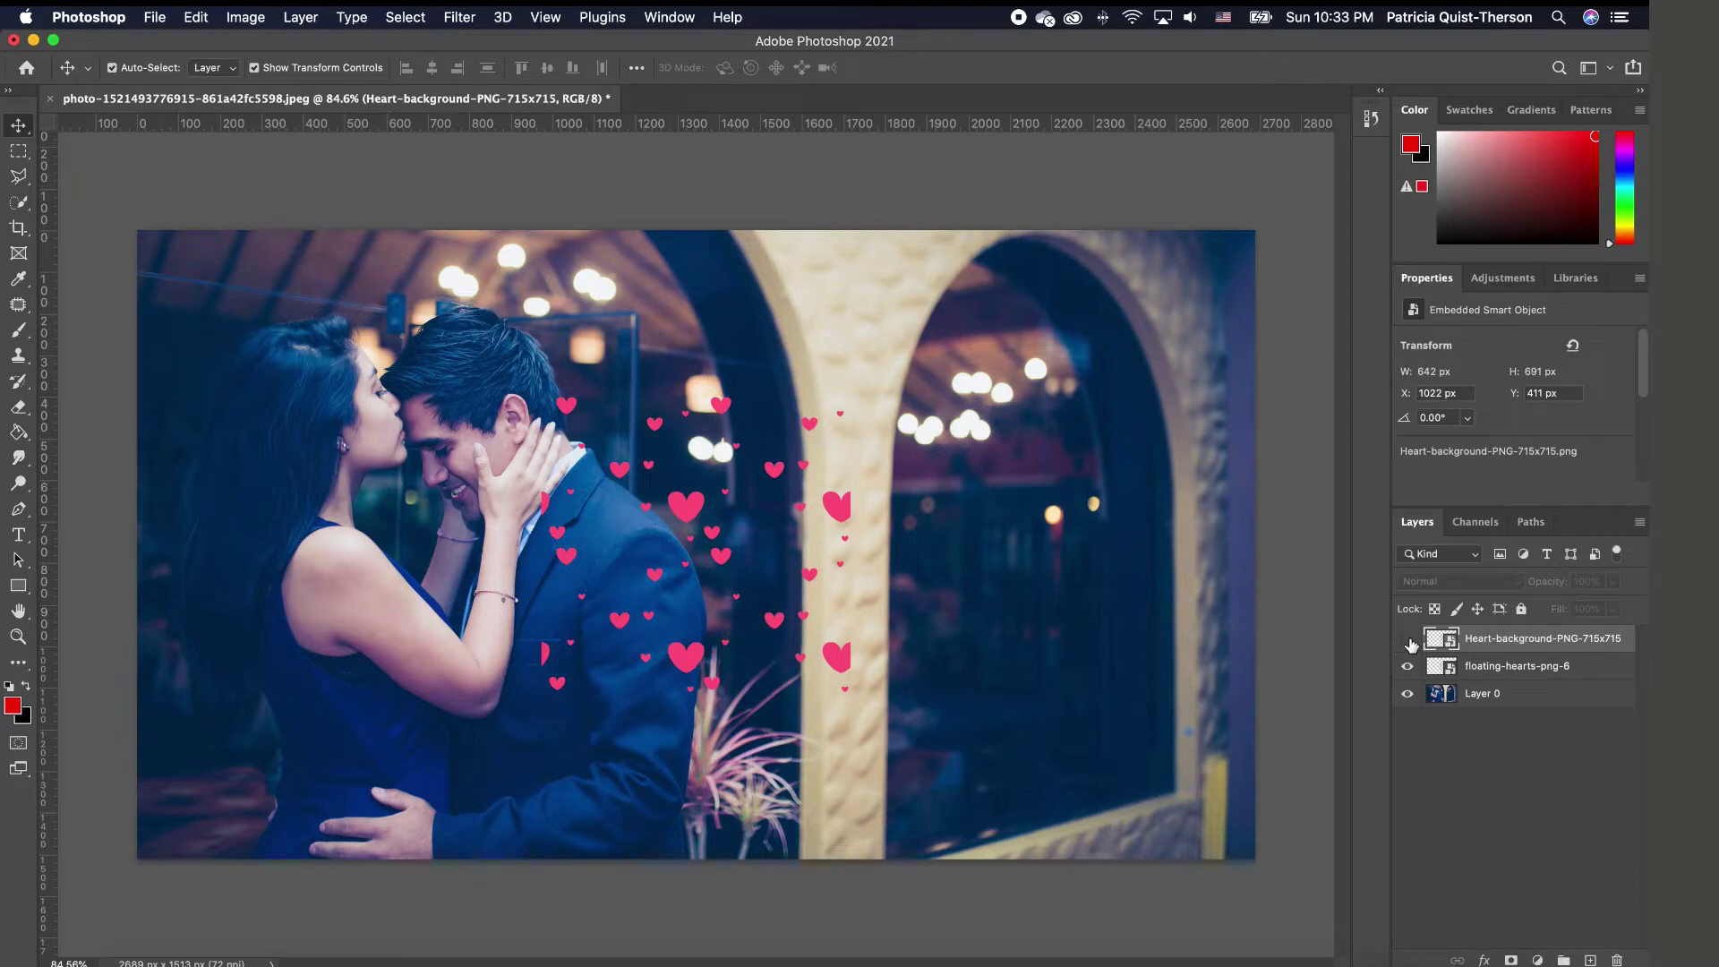
click(687, 513)
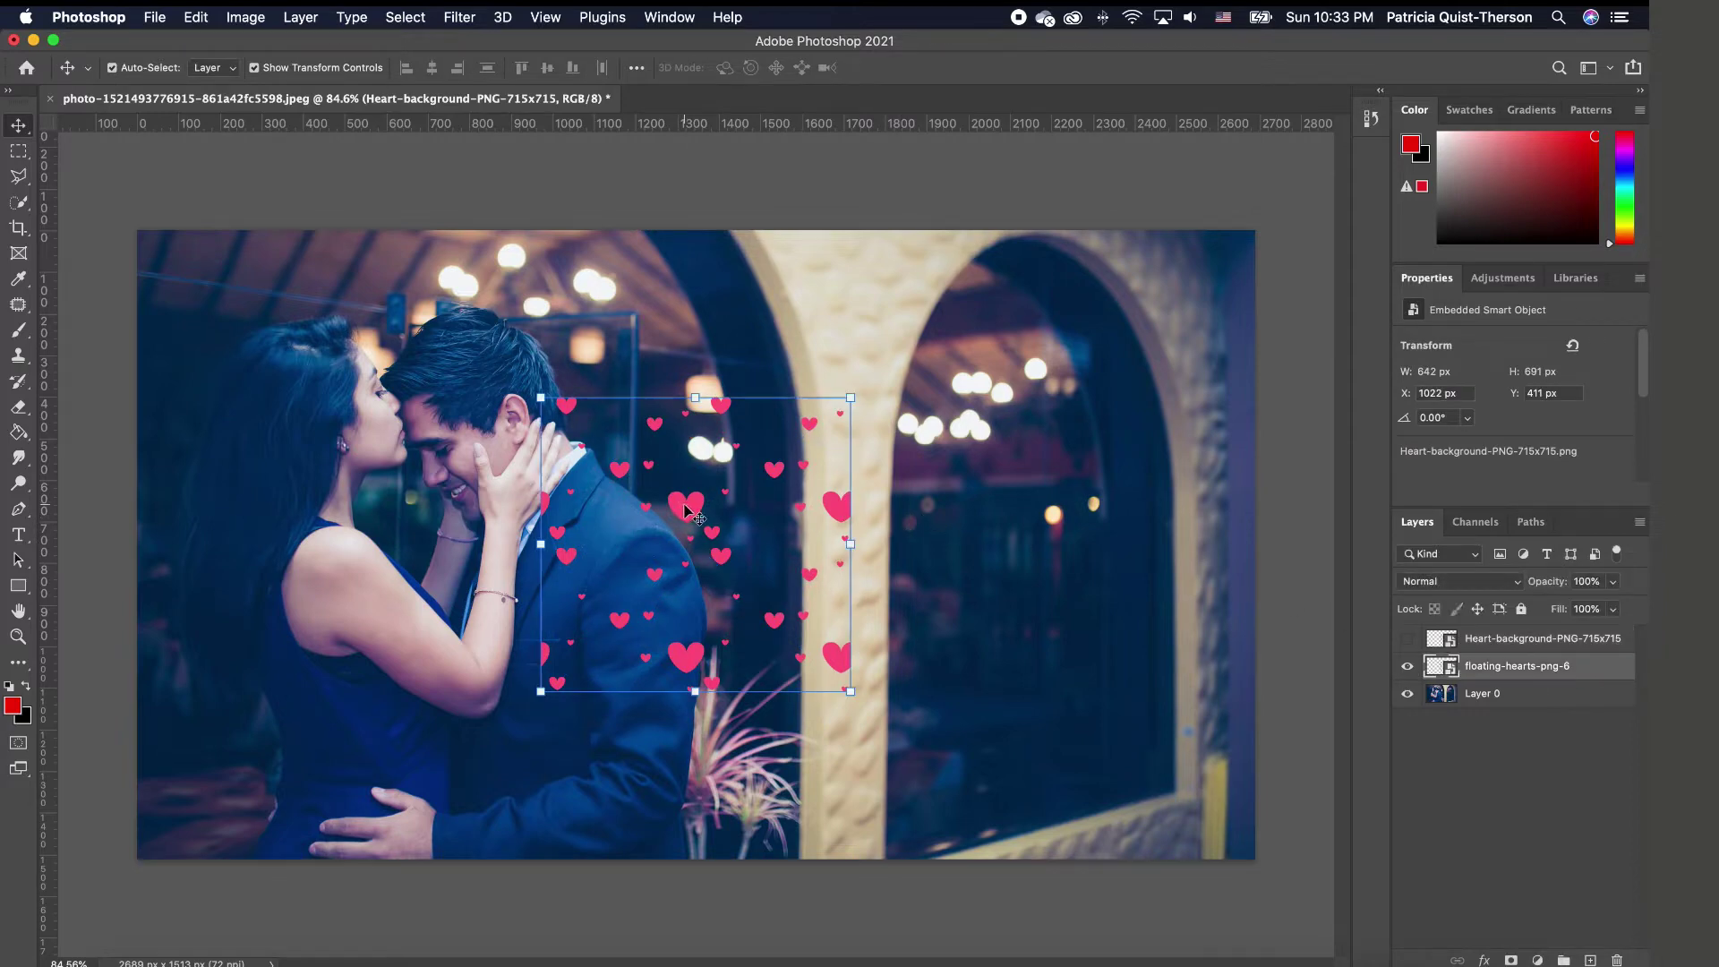
drag(685, 507, 265, 340)
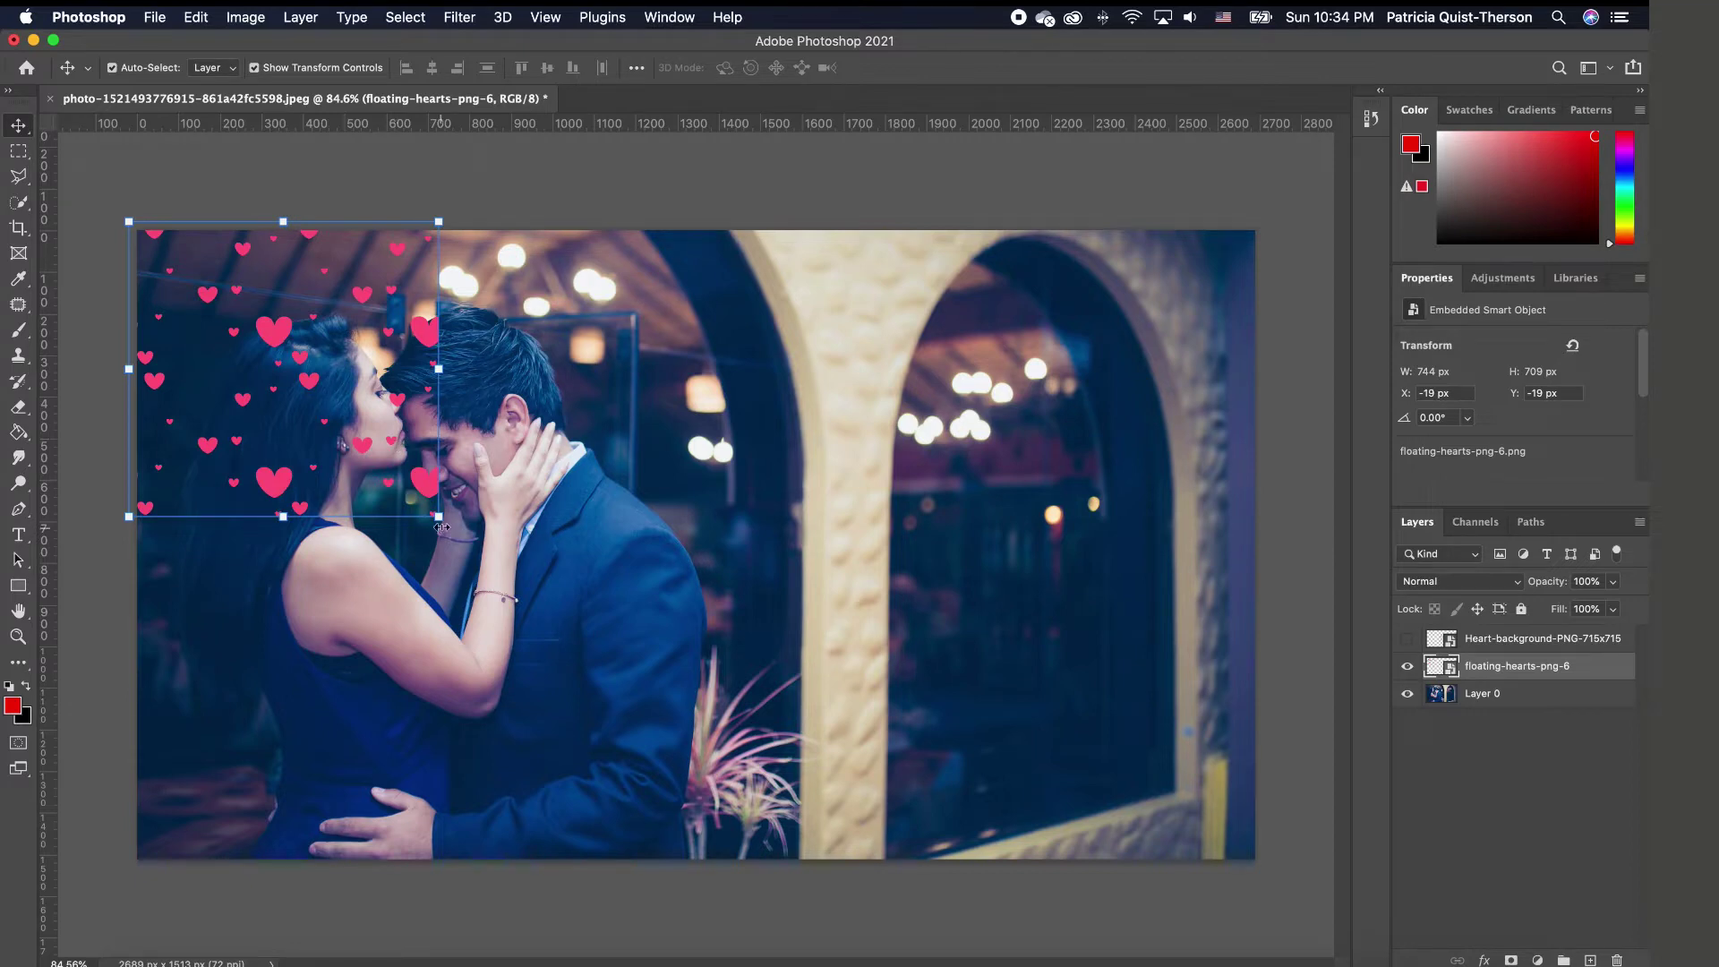
- Scale the floating hearts to 2829 × 2696 px across the photo and convert the layer to a smart object
drag(438, 517, 1567, 907)
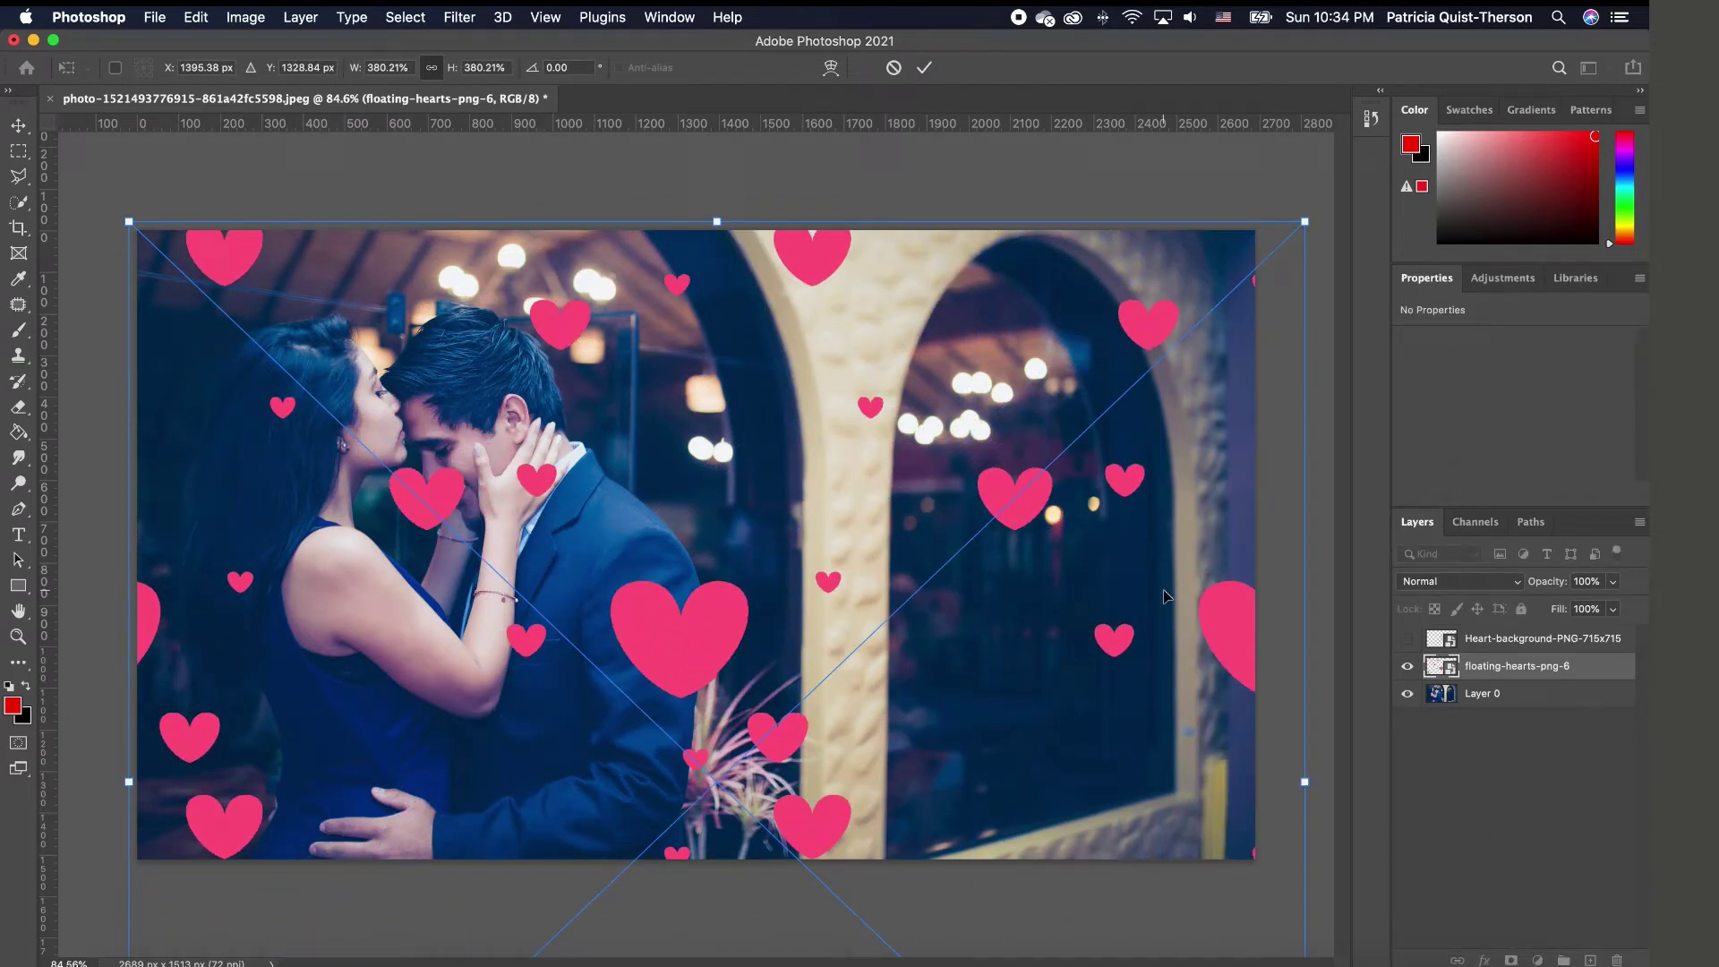
click(1180, 175)
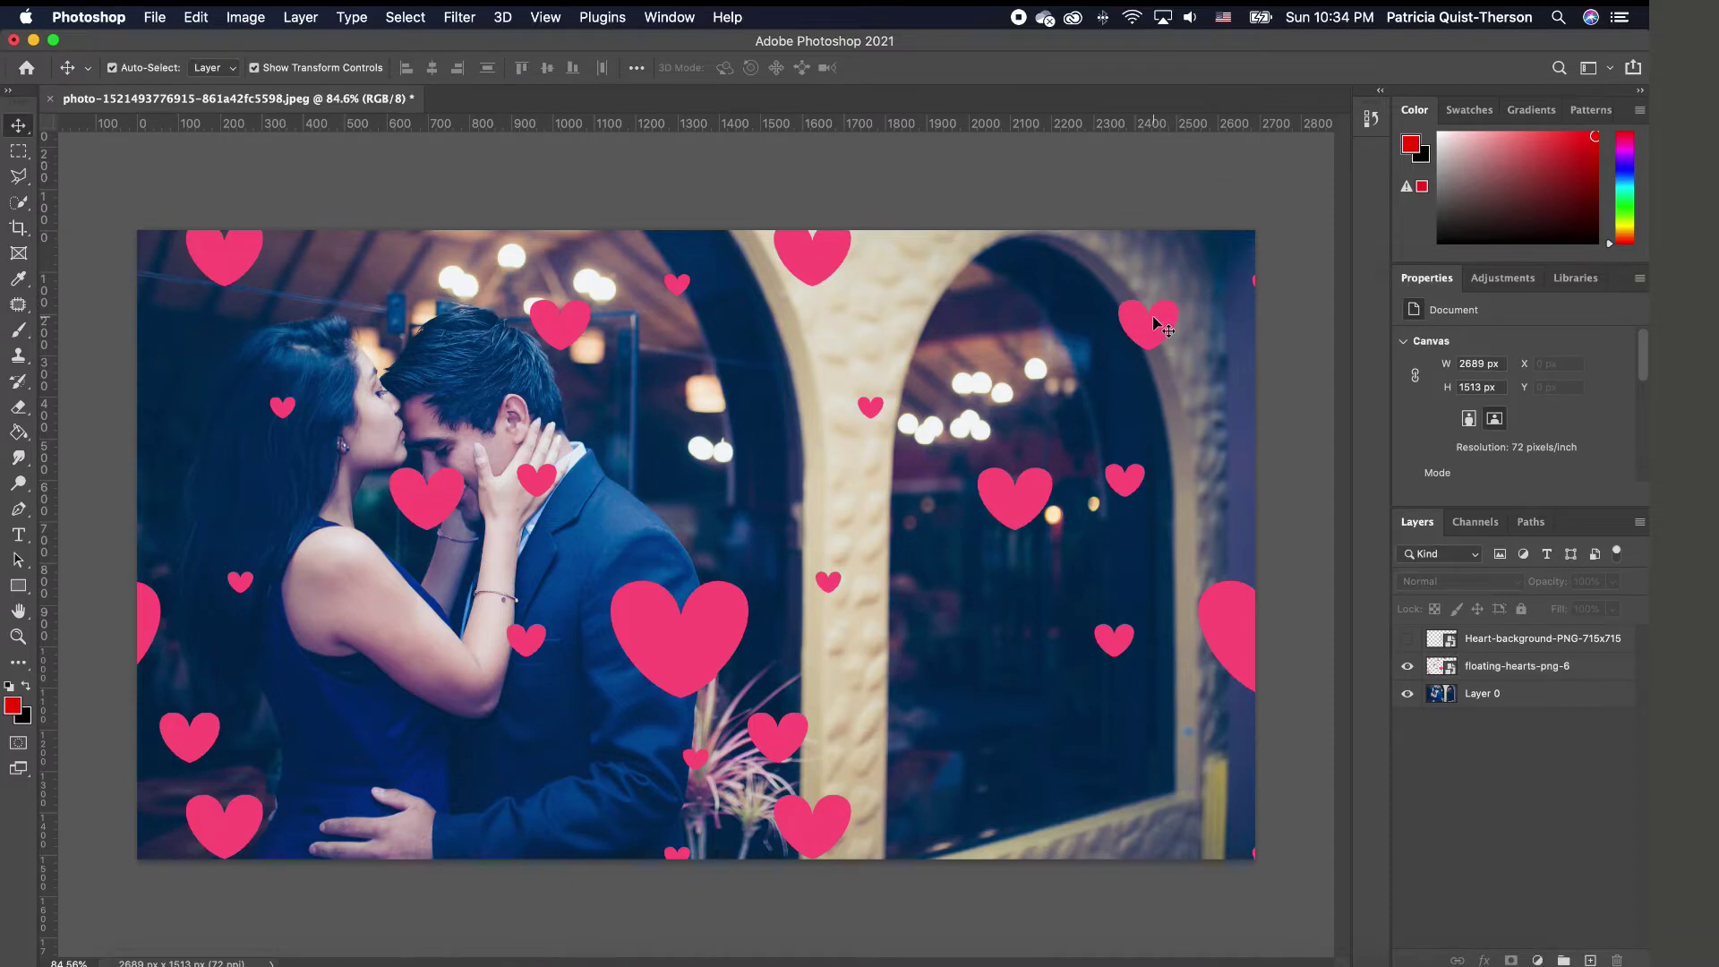
click(1017, 492)
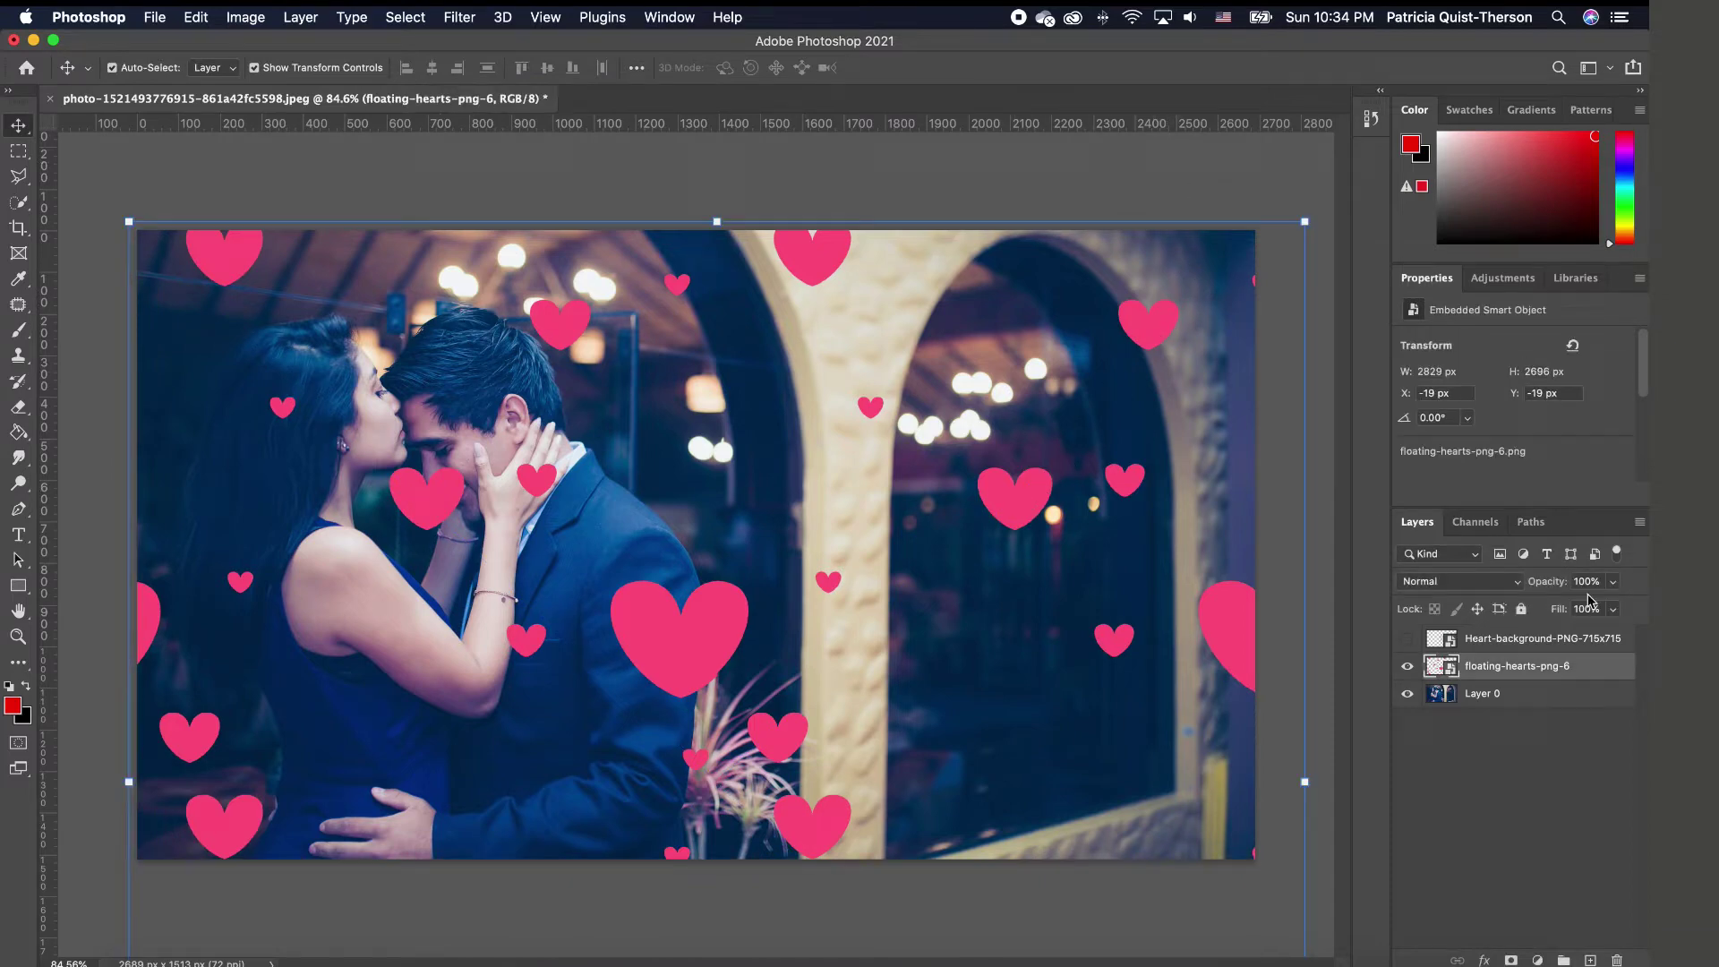
right_click(1551, 673)
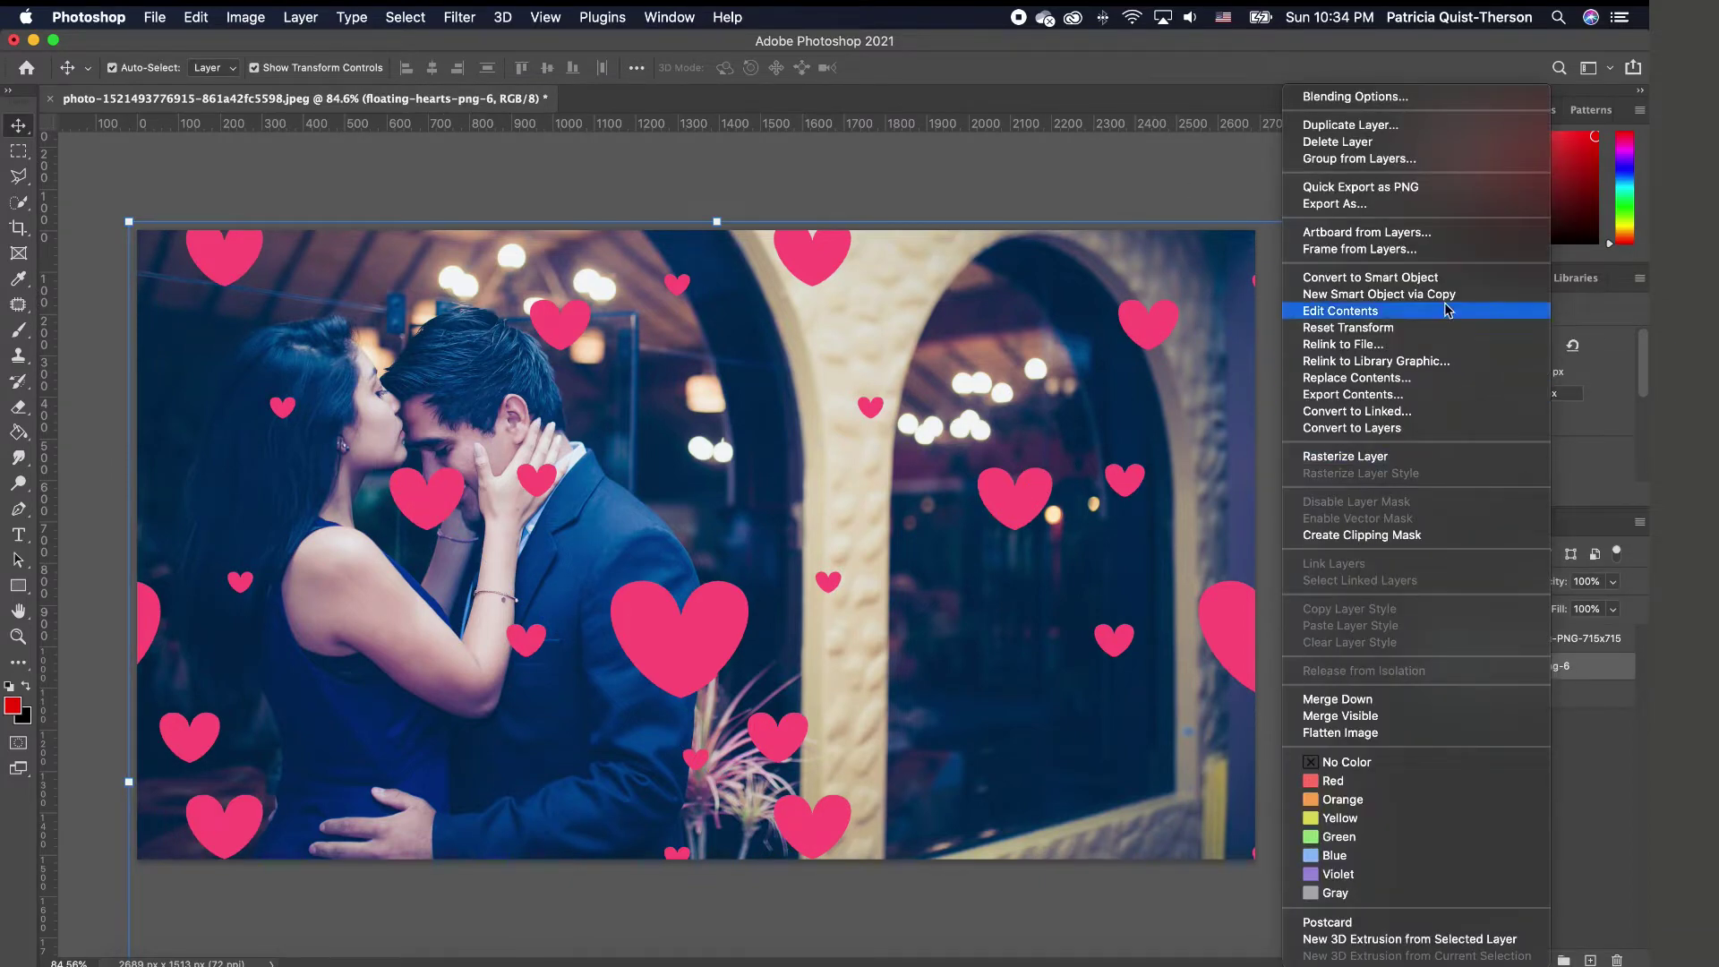
click(1435, 280)
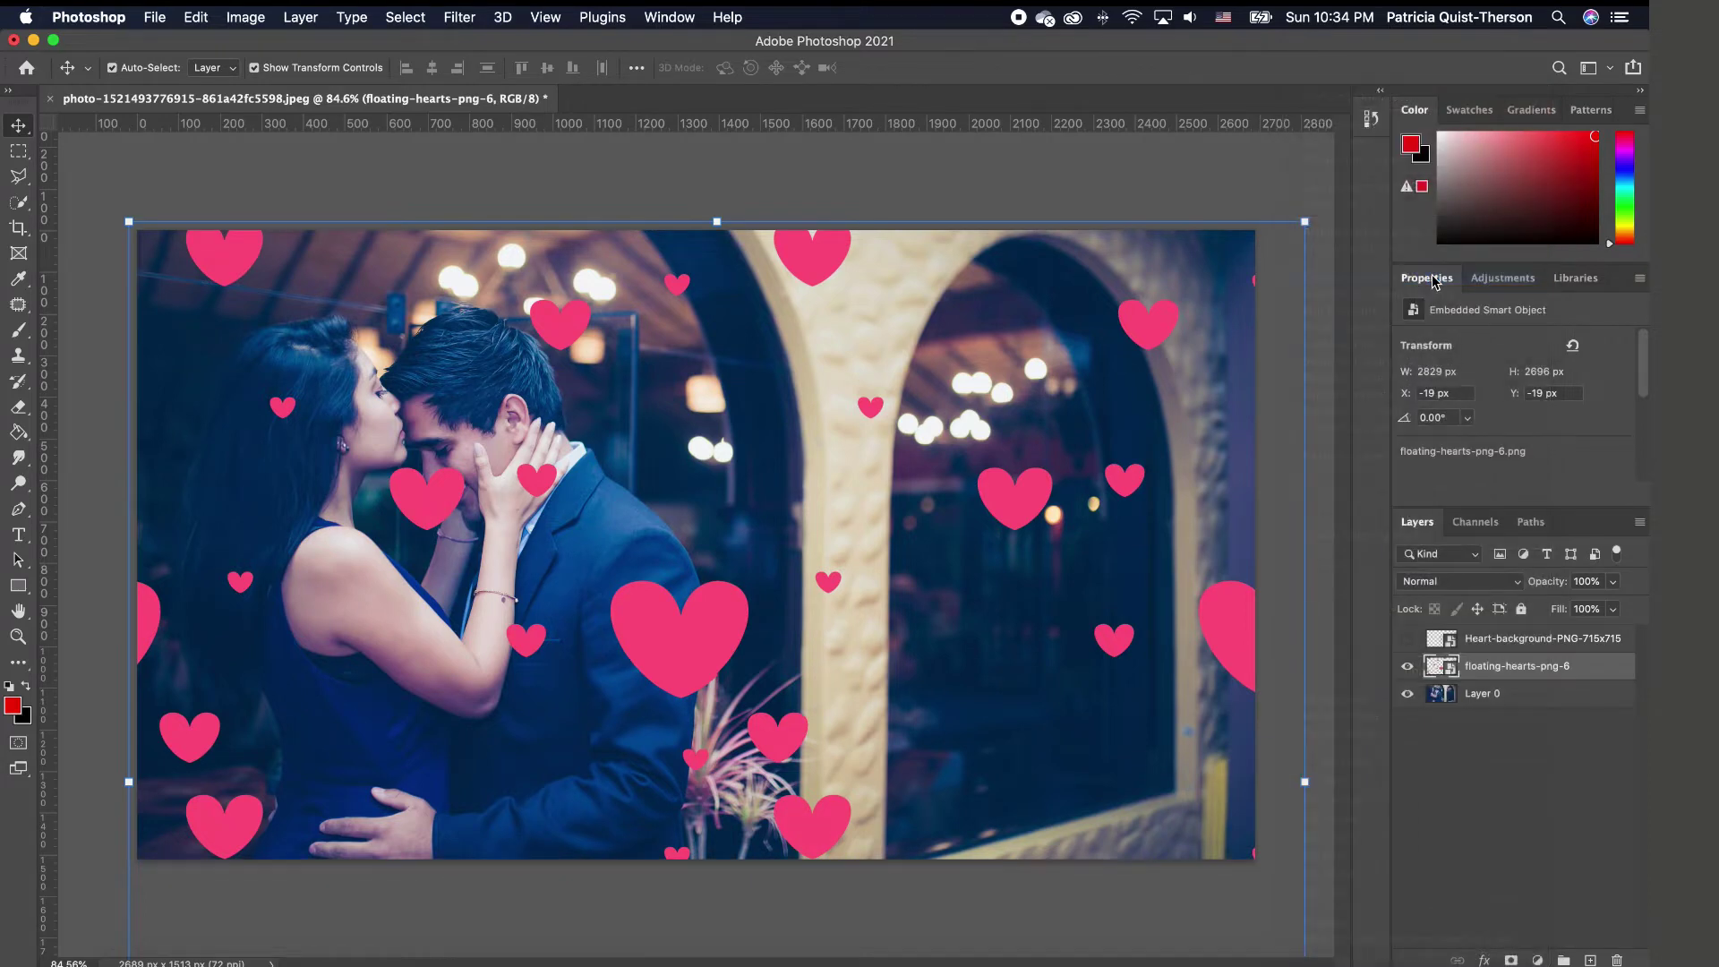
- Create a video timeline with clips for Heart-background, floating-hearts-png-6 and Layer 0
click(670, 18)
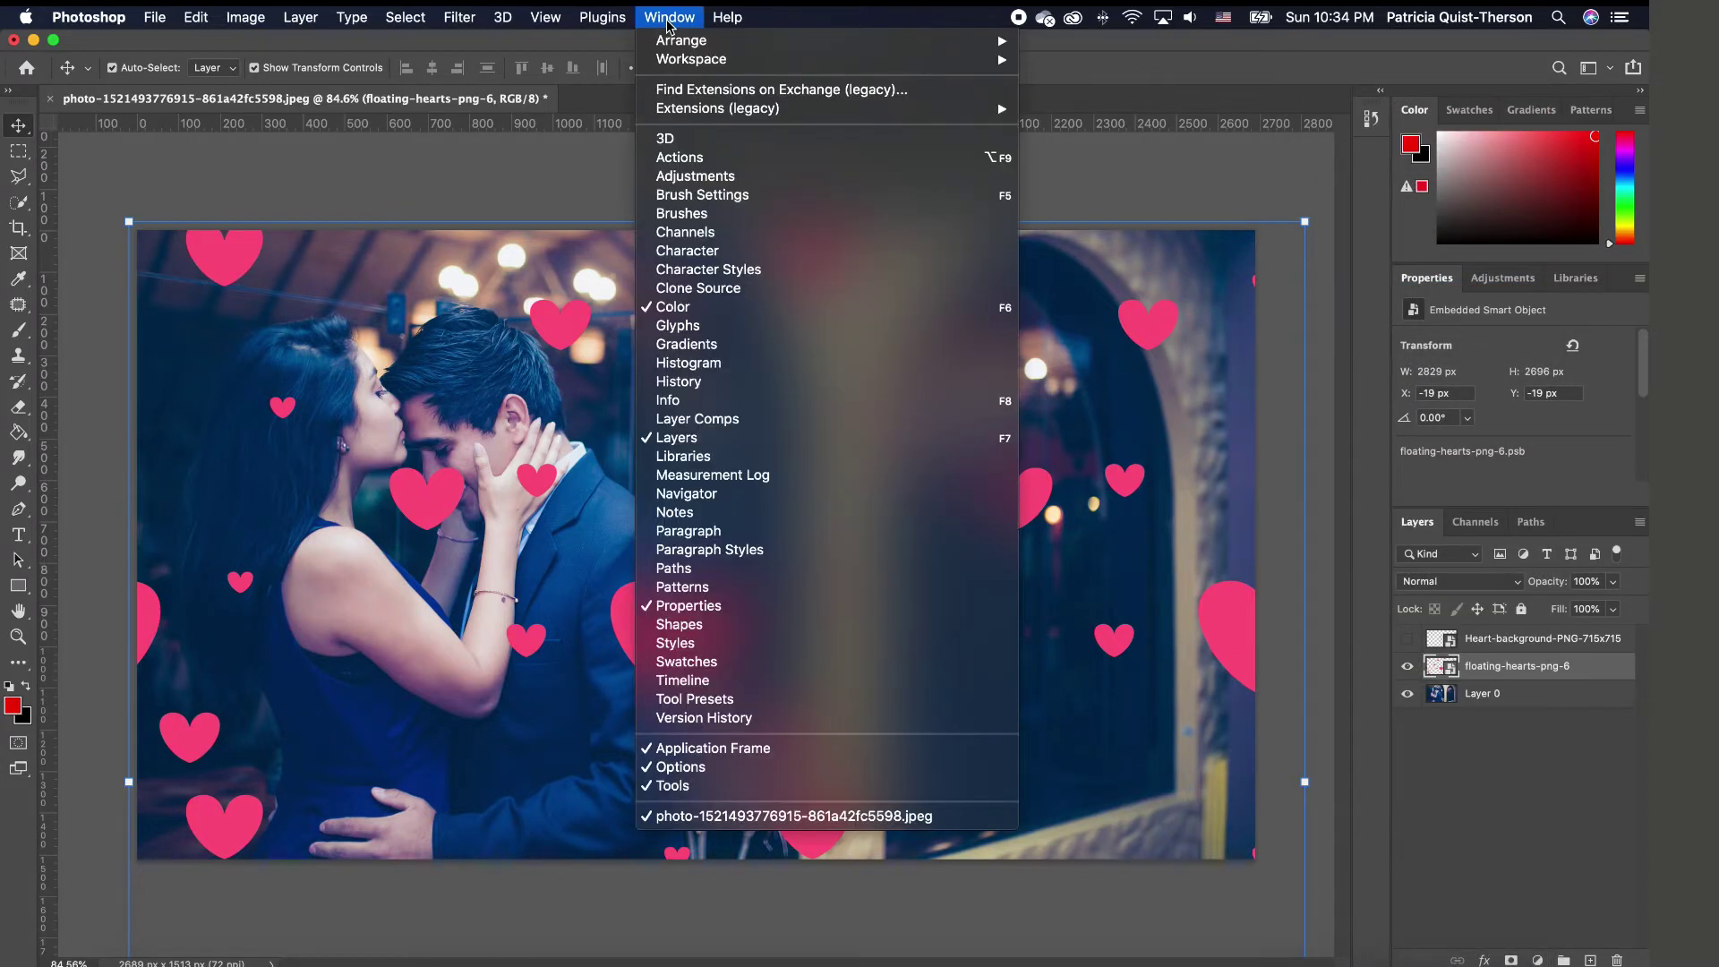
click(685, 683)
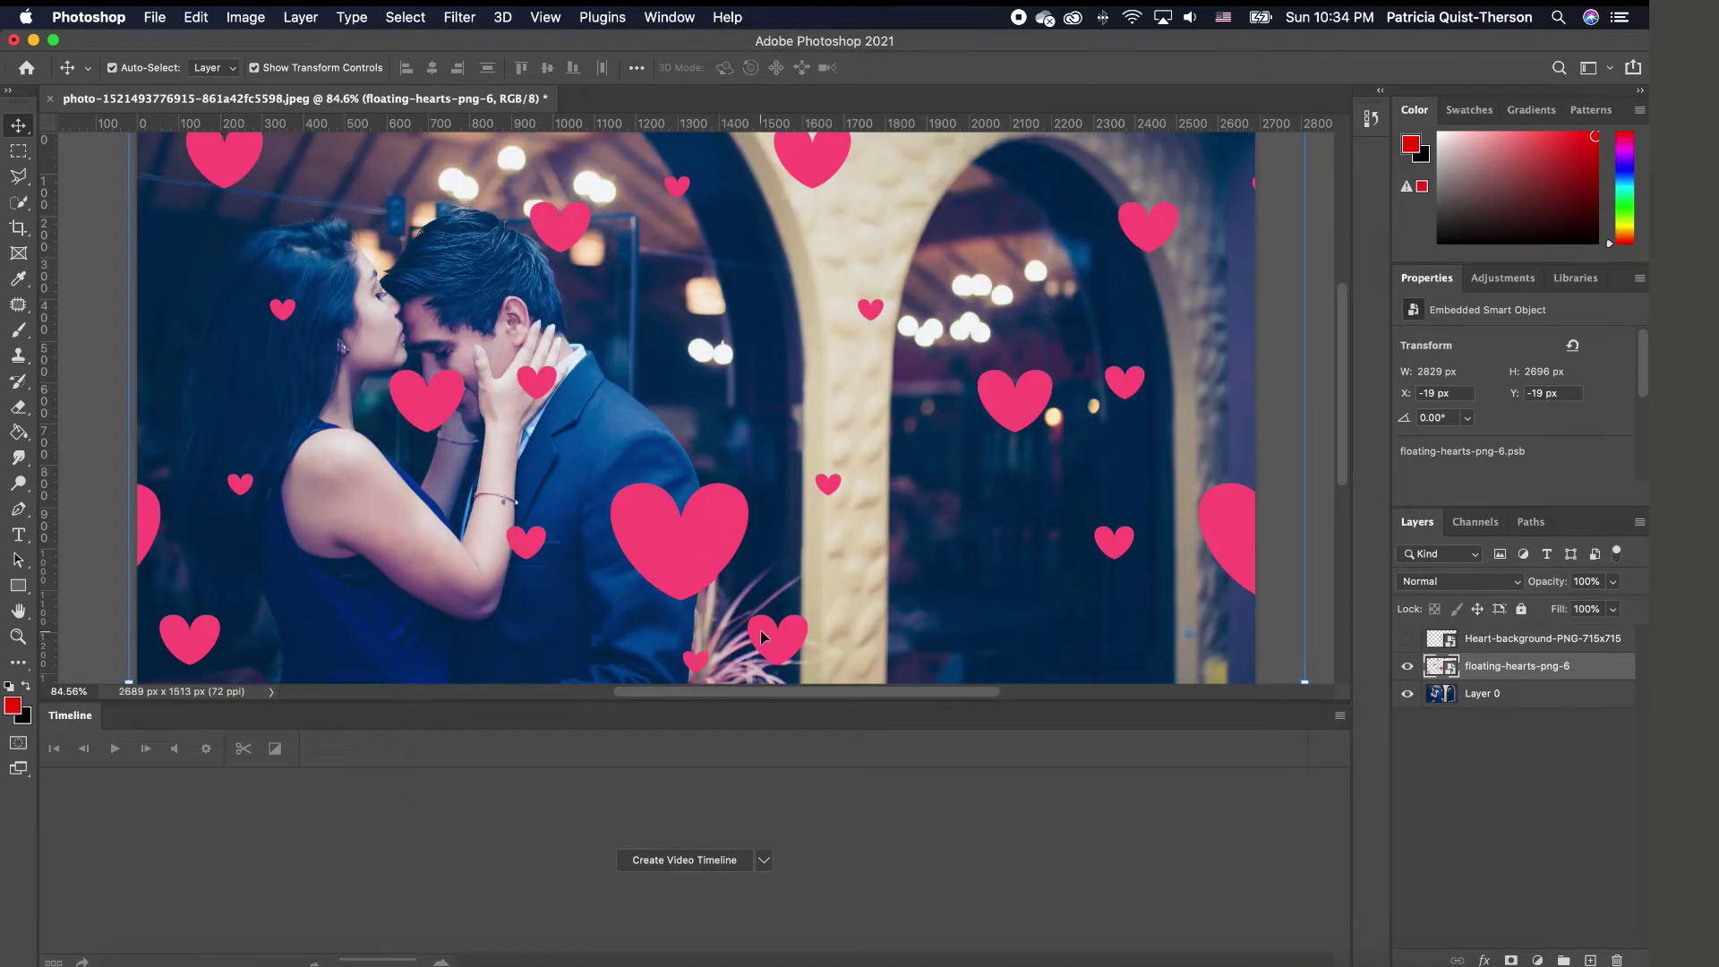
click(767, 864)
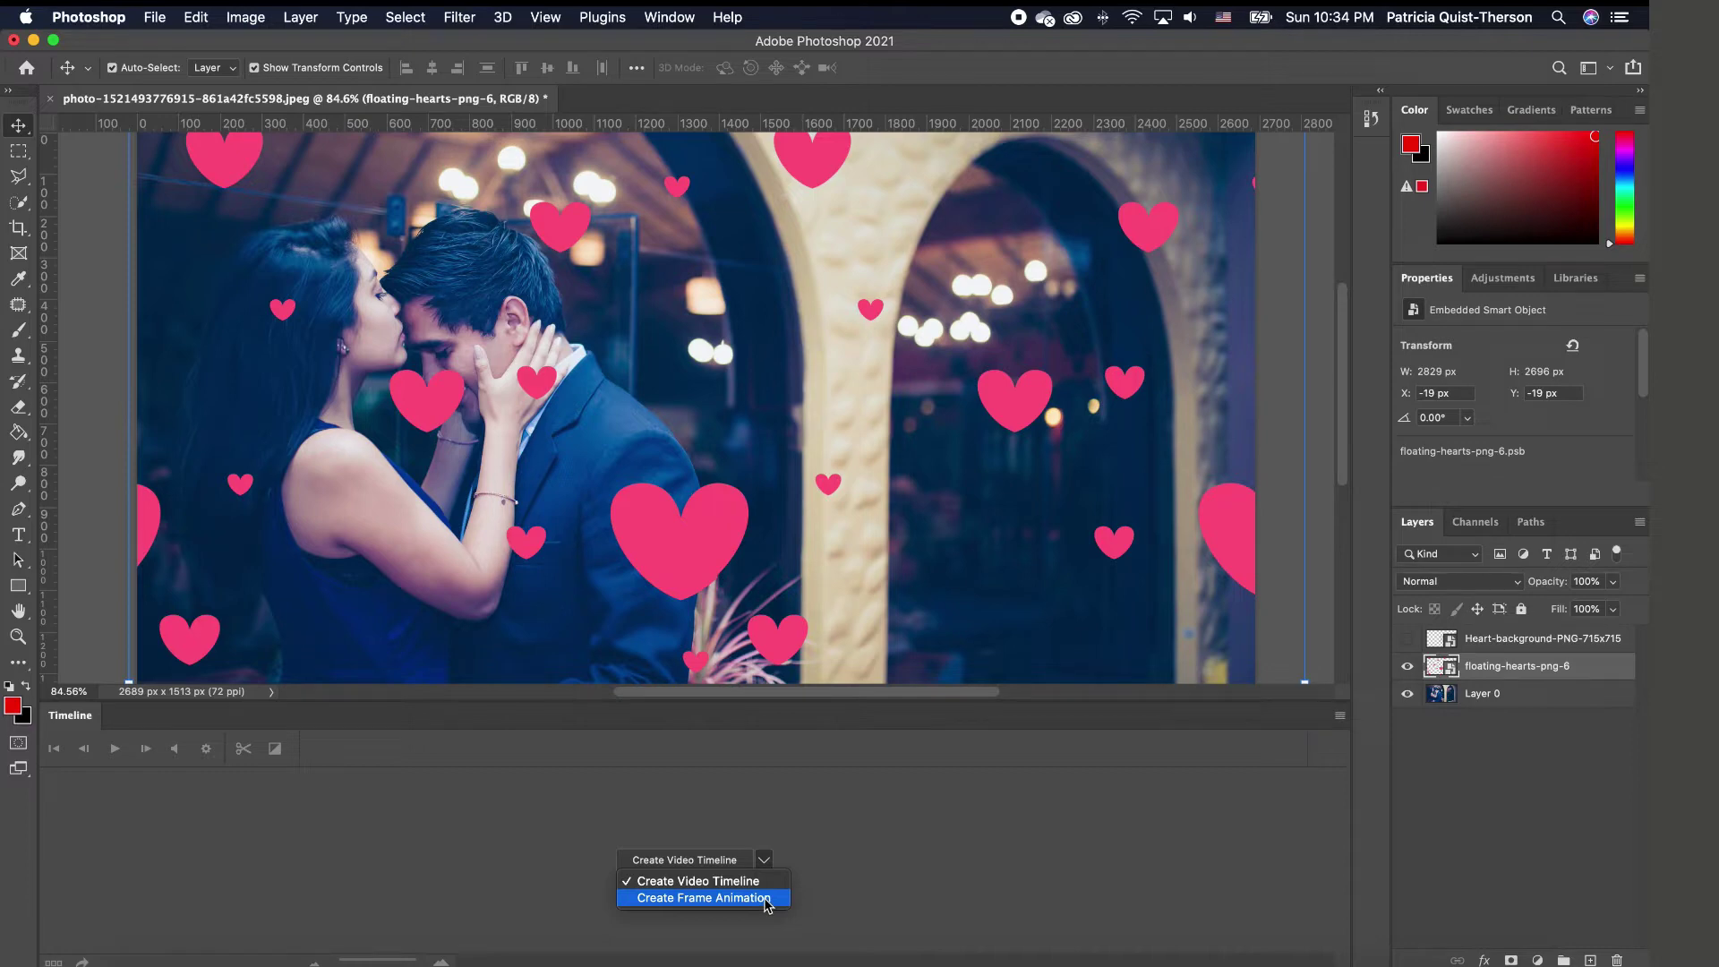
click(738, 885)
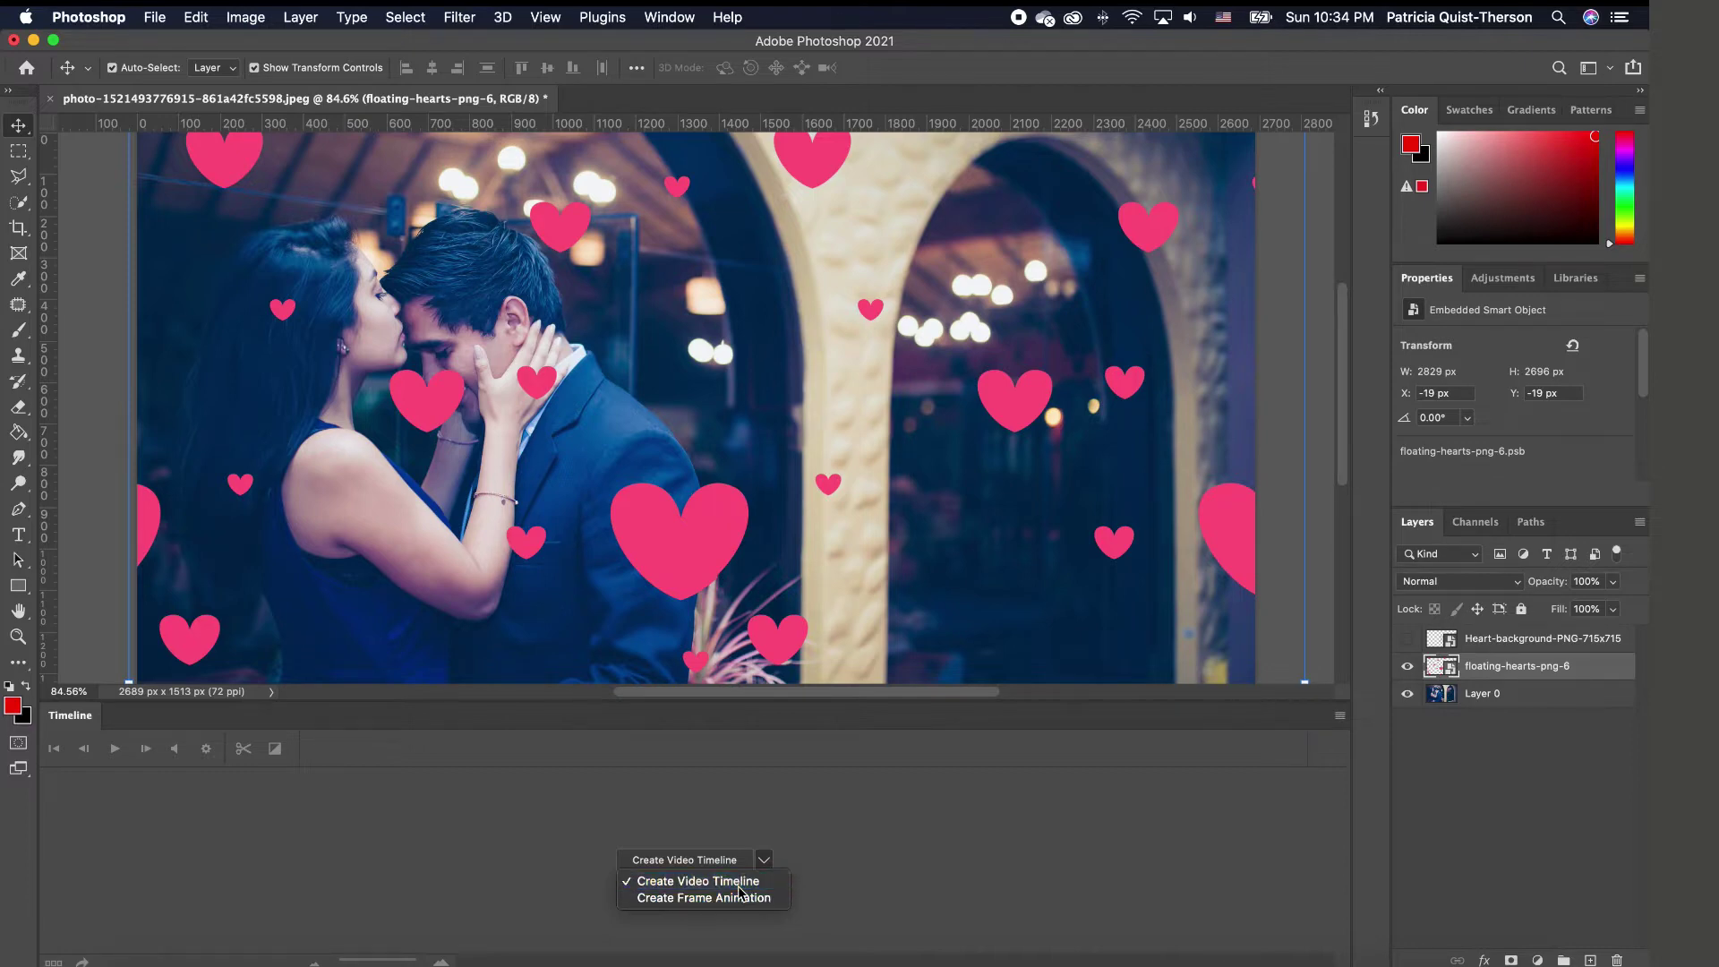
click(701, 860)
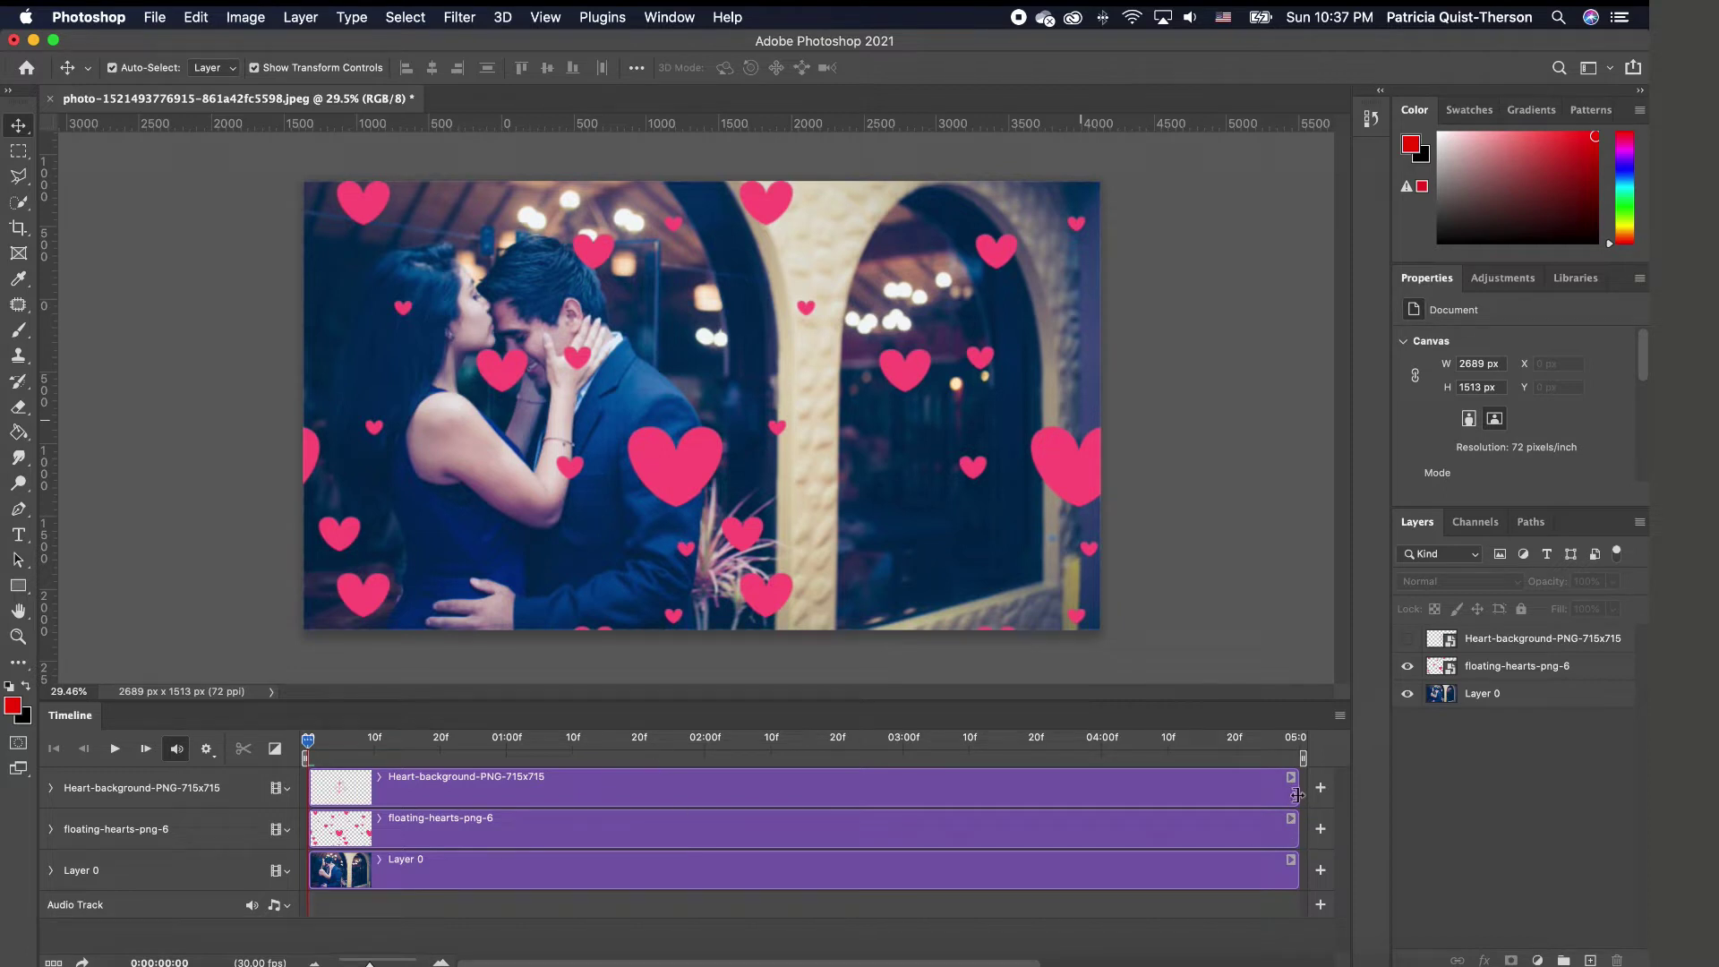
- Trim the Heart-background, Layer 0 and floating-hearts clips so each ends at 01:21
drag(1297, 796, 643, 788)
drag(1297, 875, 641, 885)
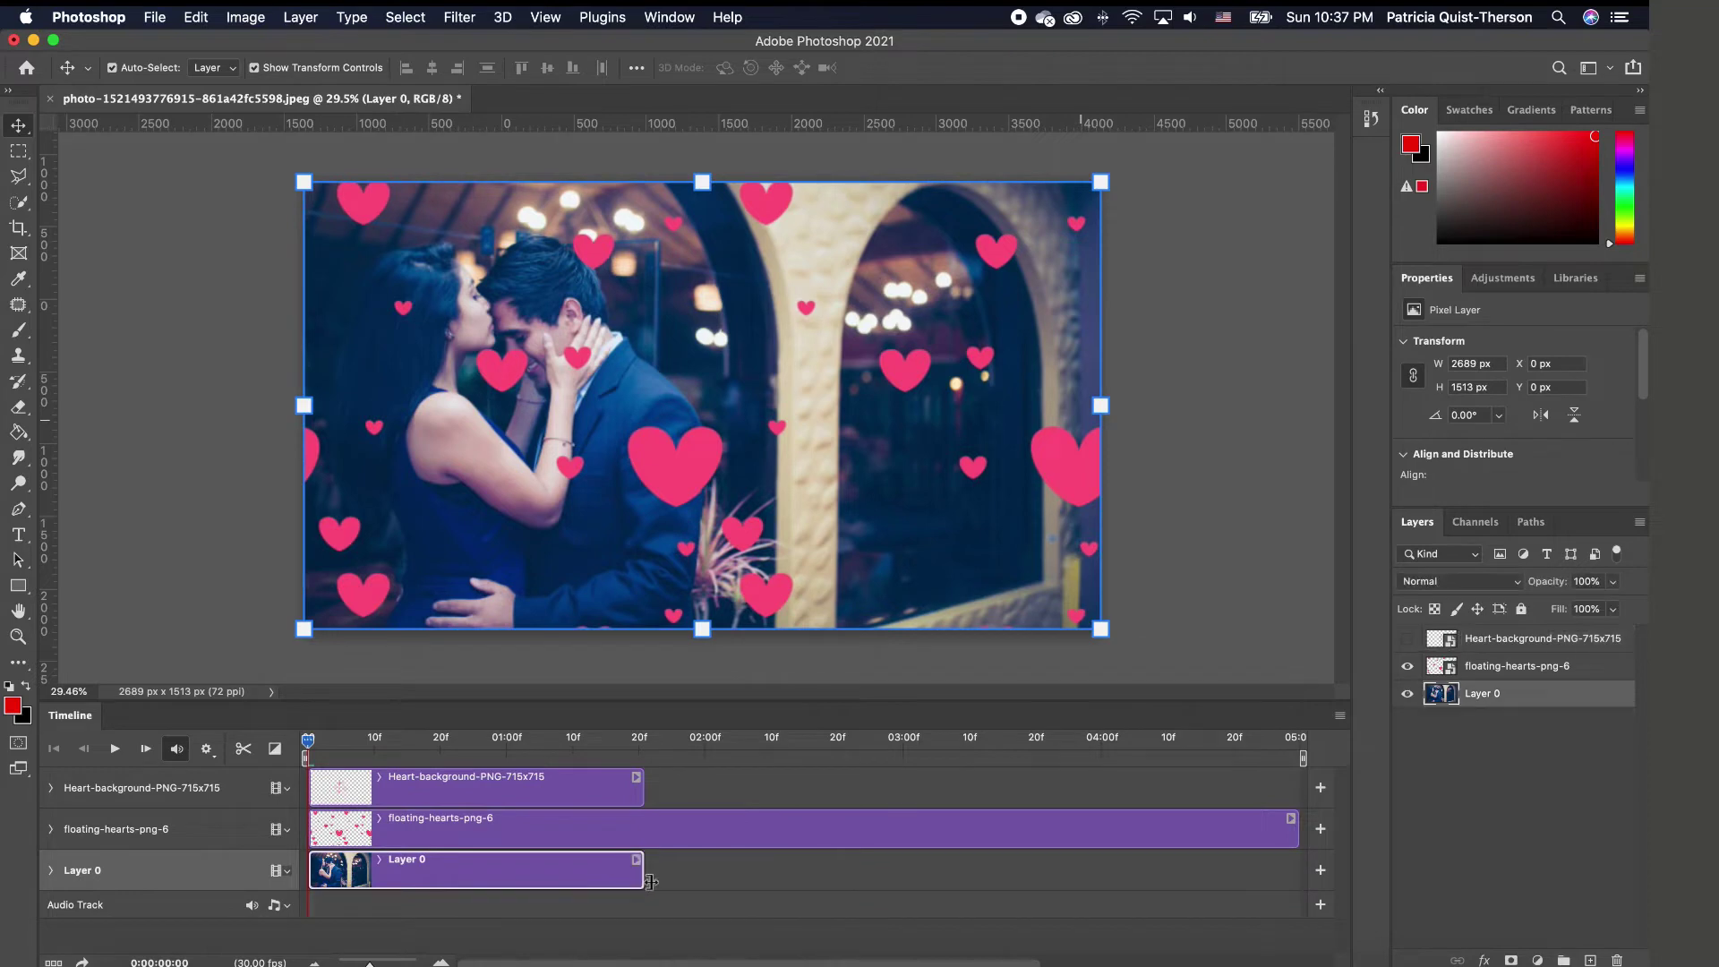
drag(1296, 838, 642, 848)
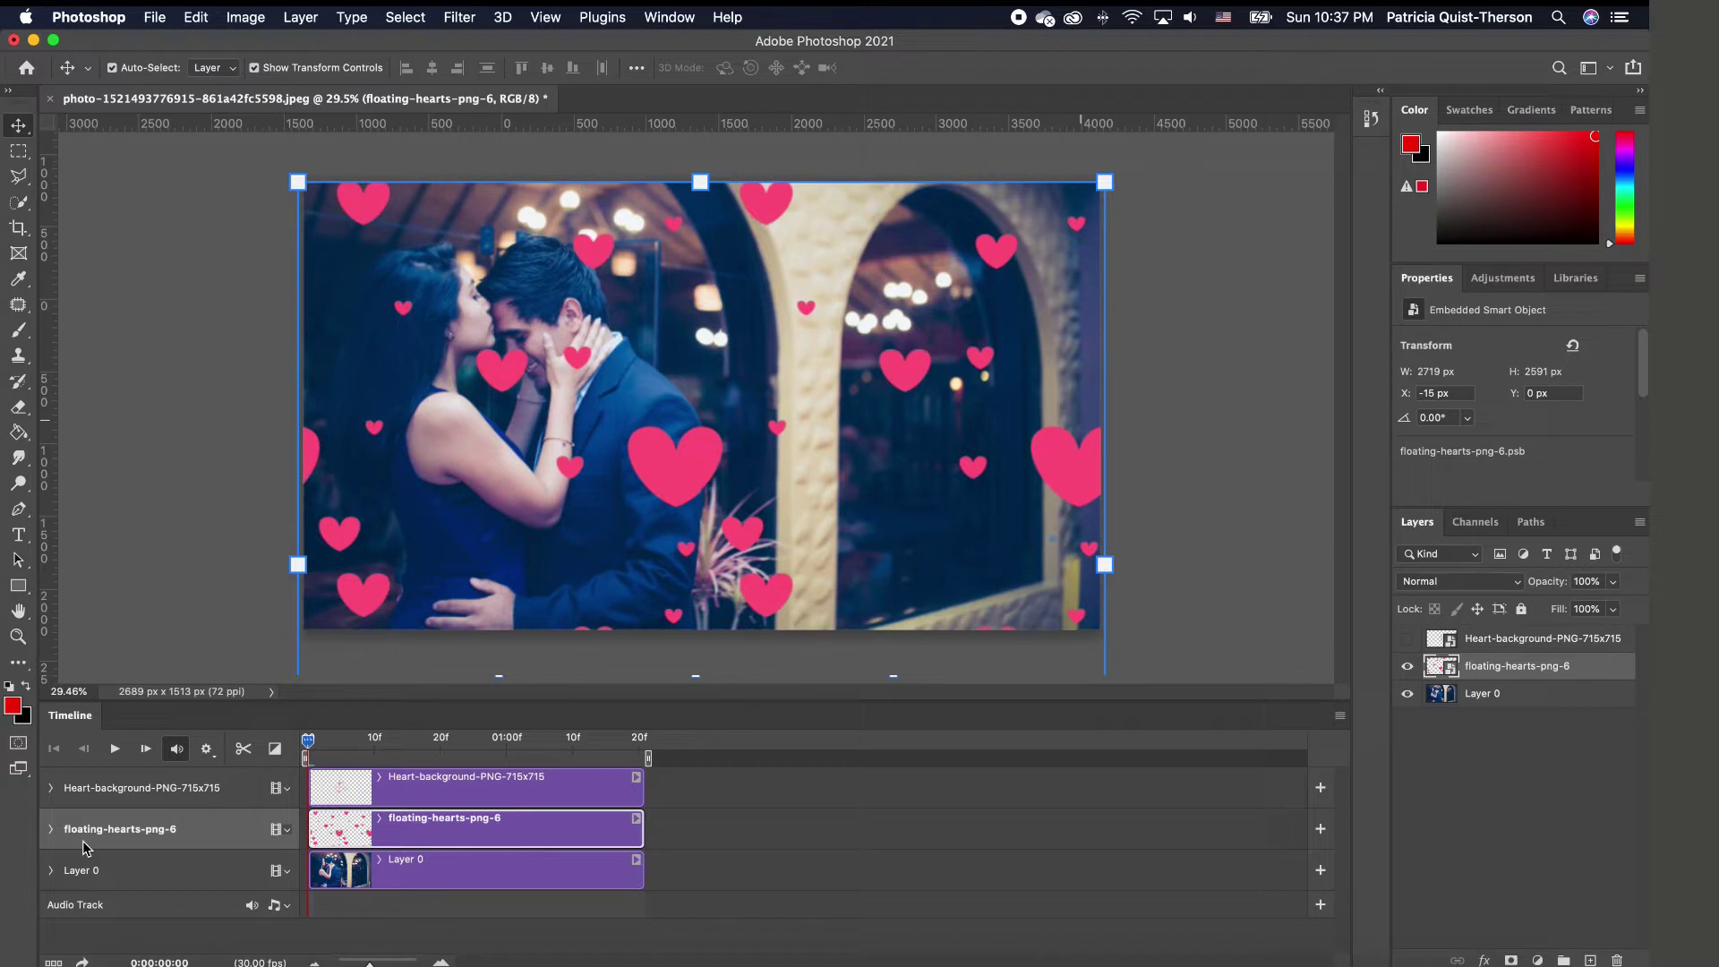
- Expand the floating-hearts track and convert the hearts layer to a smart object
click(50, 829)
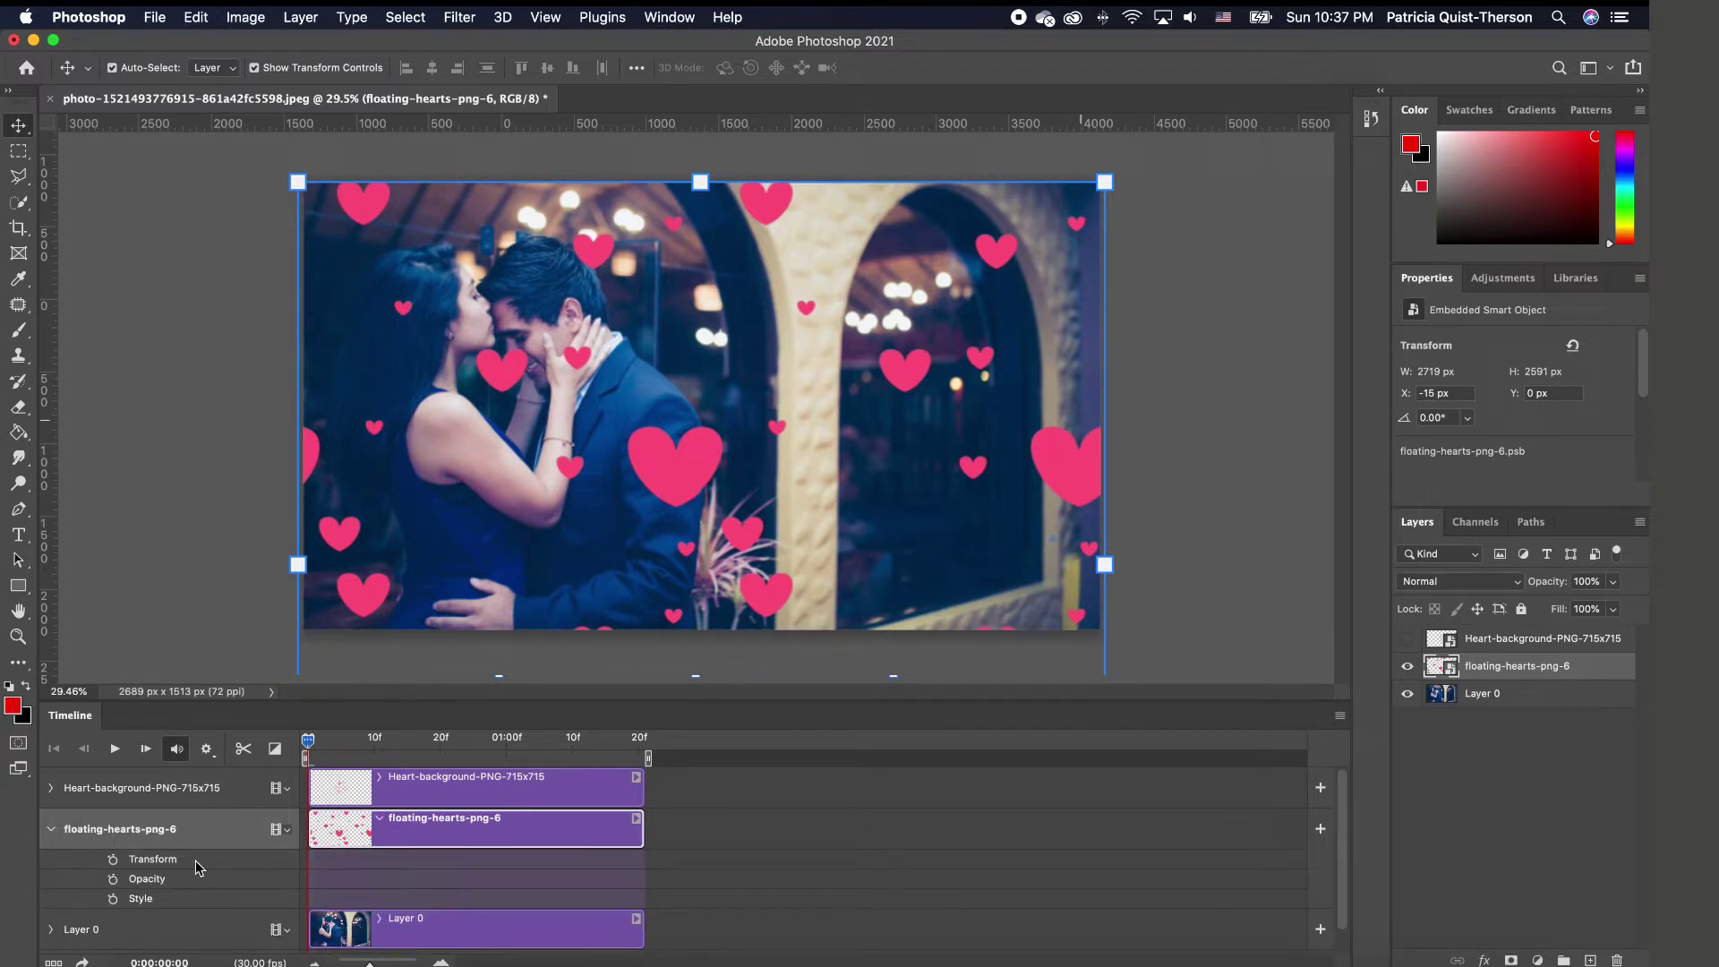
right_click(1539, 670)
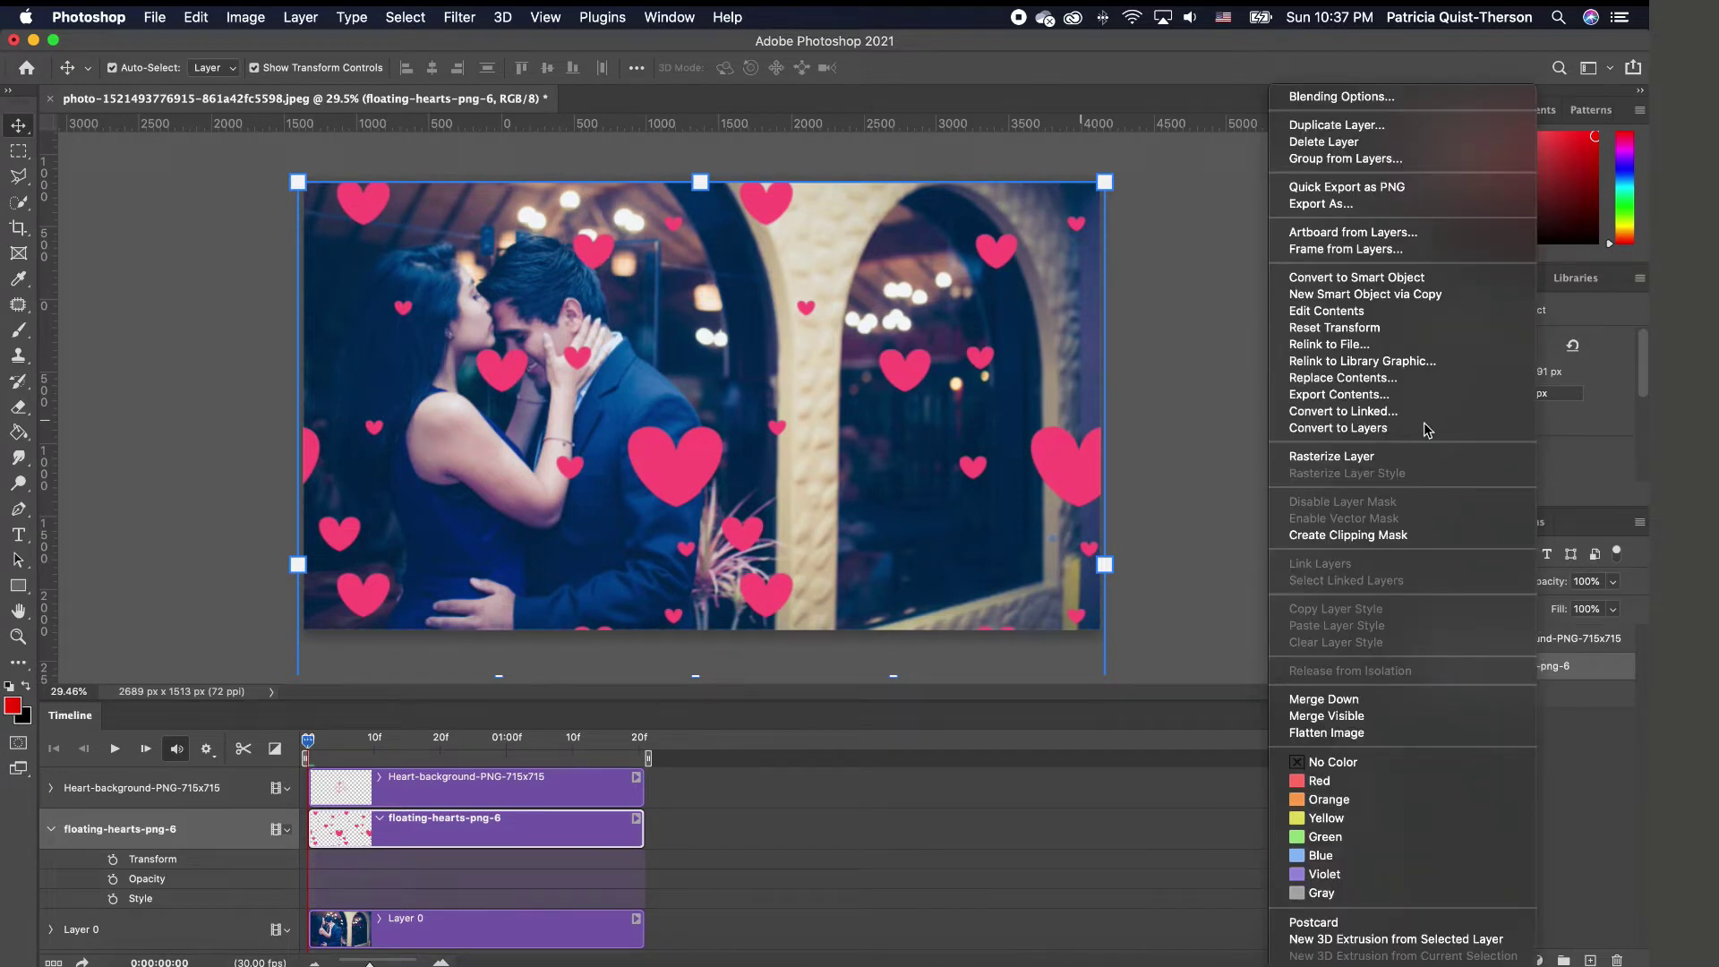
click(1397, 278)
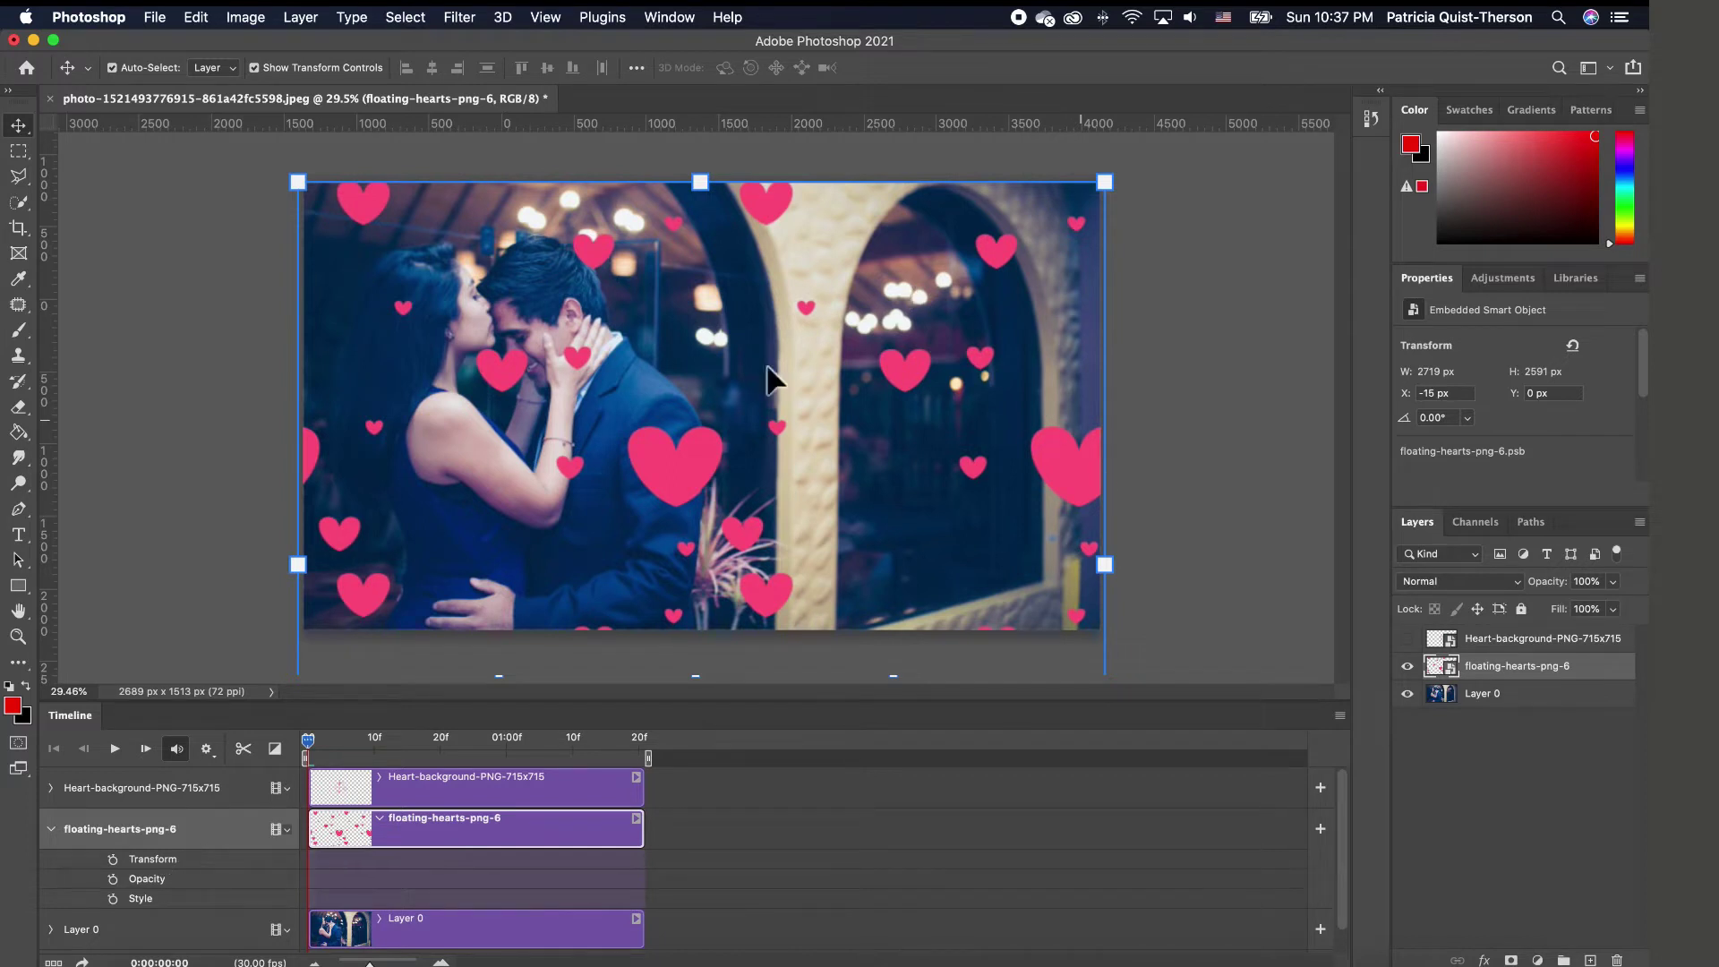
- Move the floating hearts up to Y −2284 px, leaving only a row along the photo's top
click(694, 488)
drag(689, 474, 659, 199)
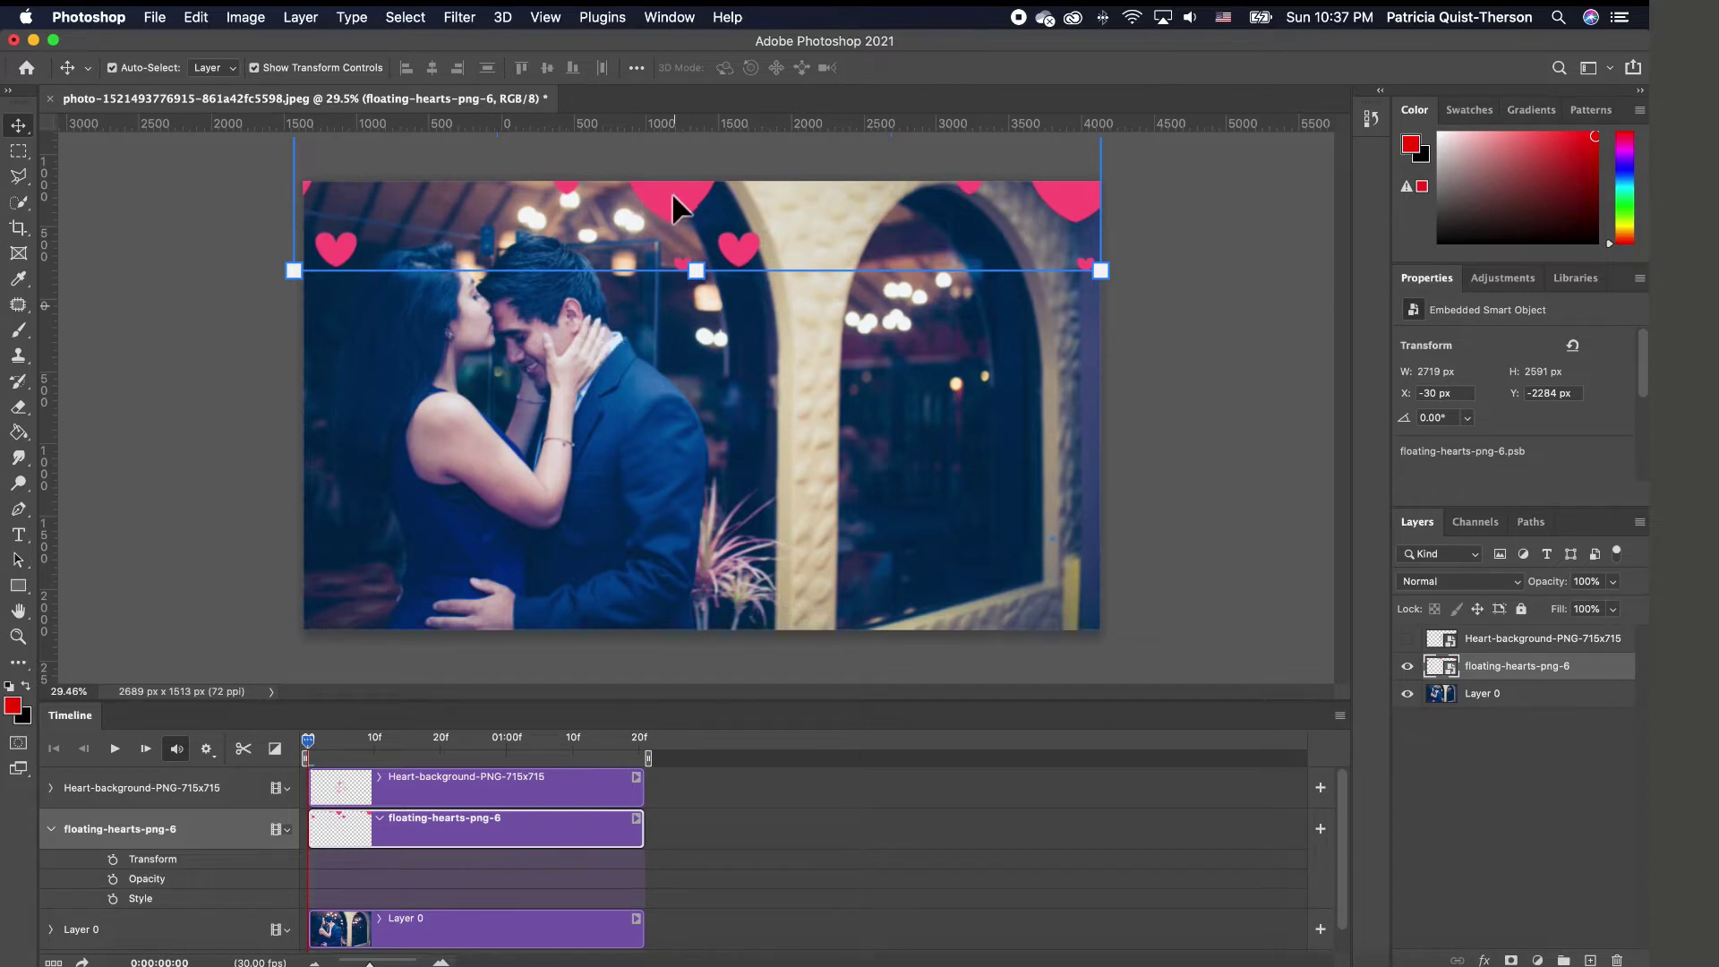
click(768, 423)
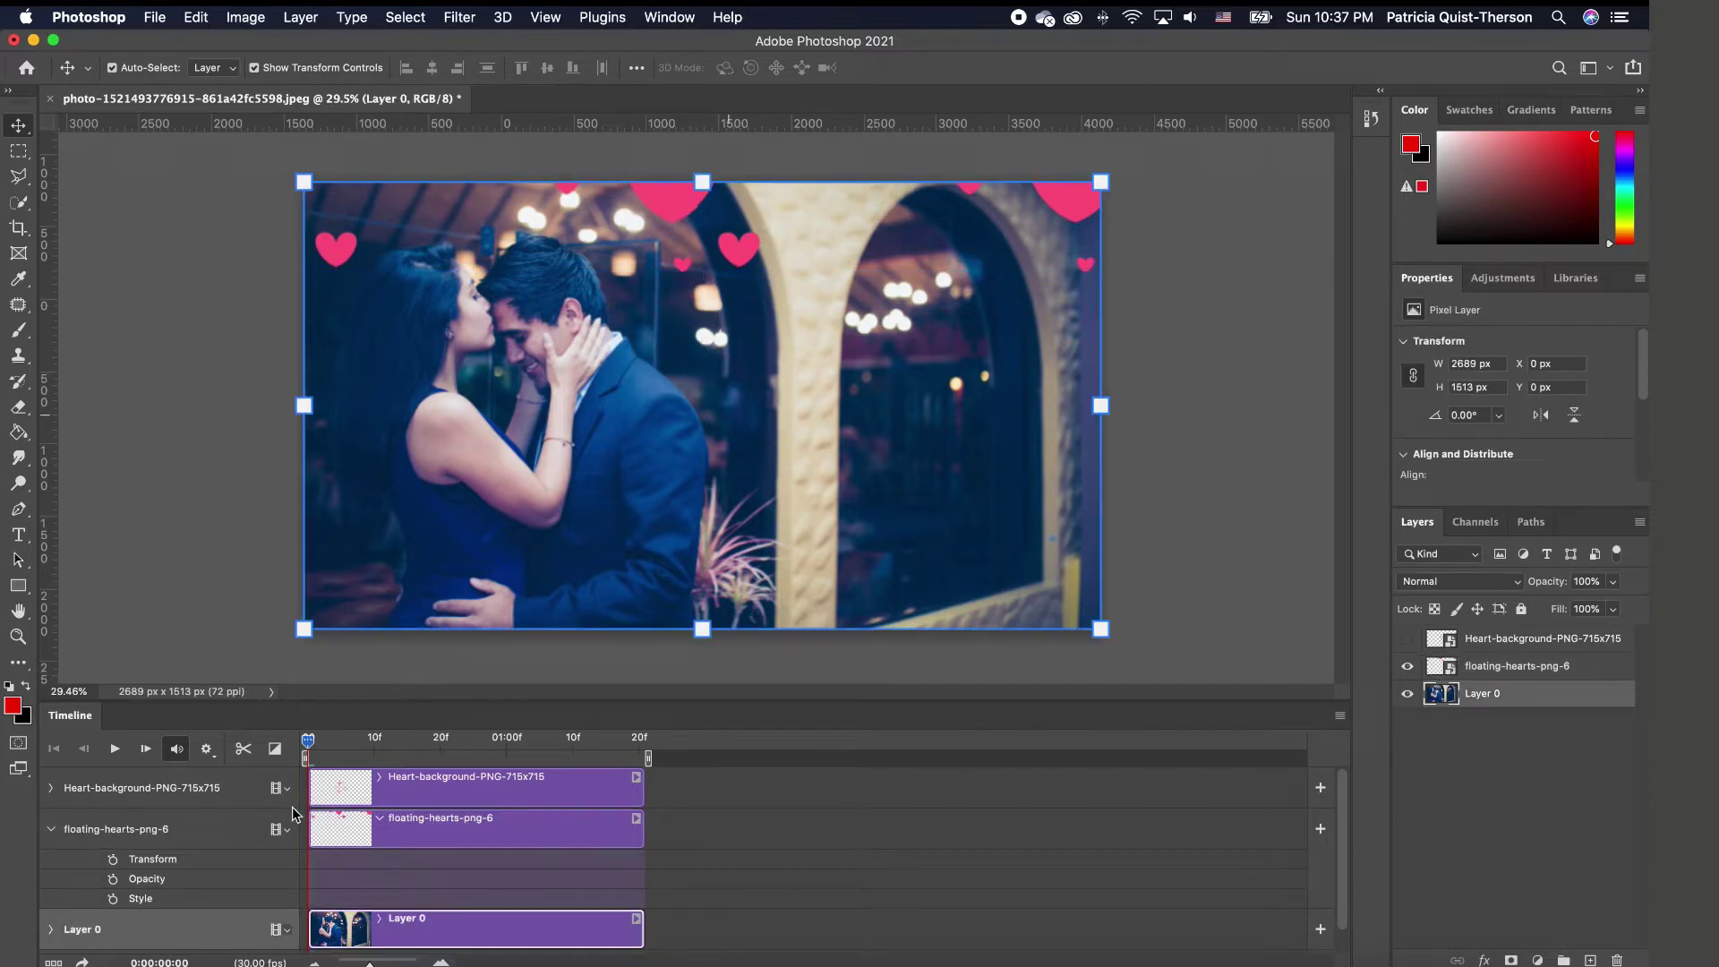
click(433, 834)
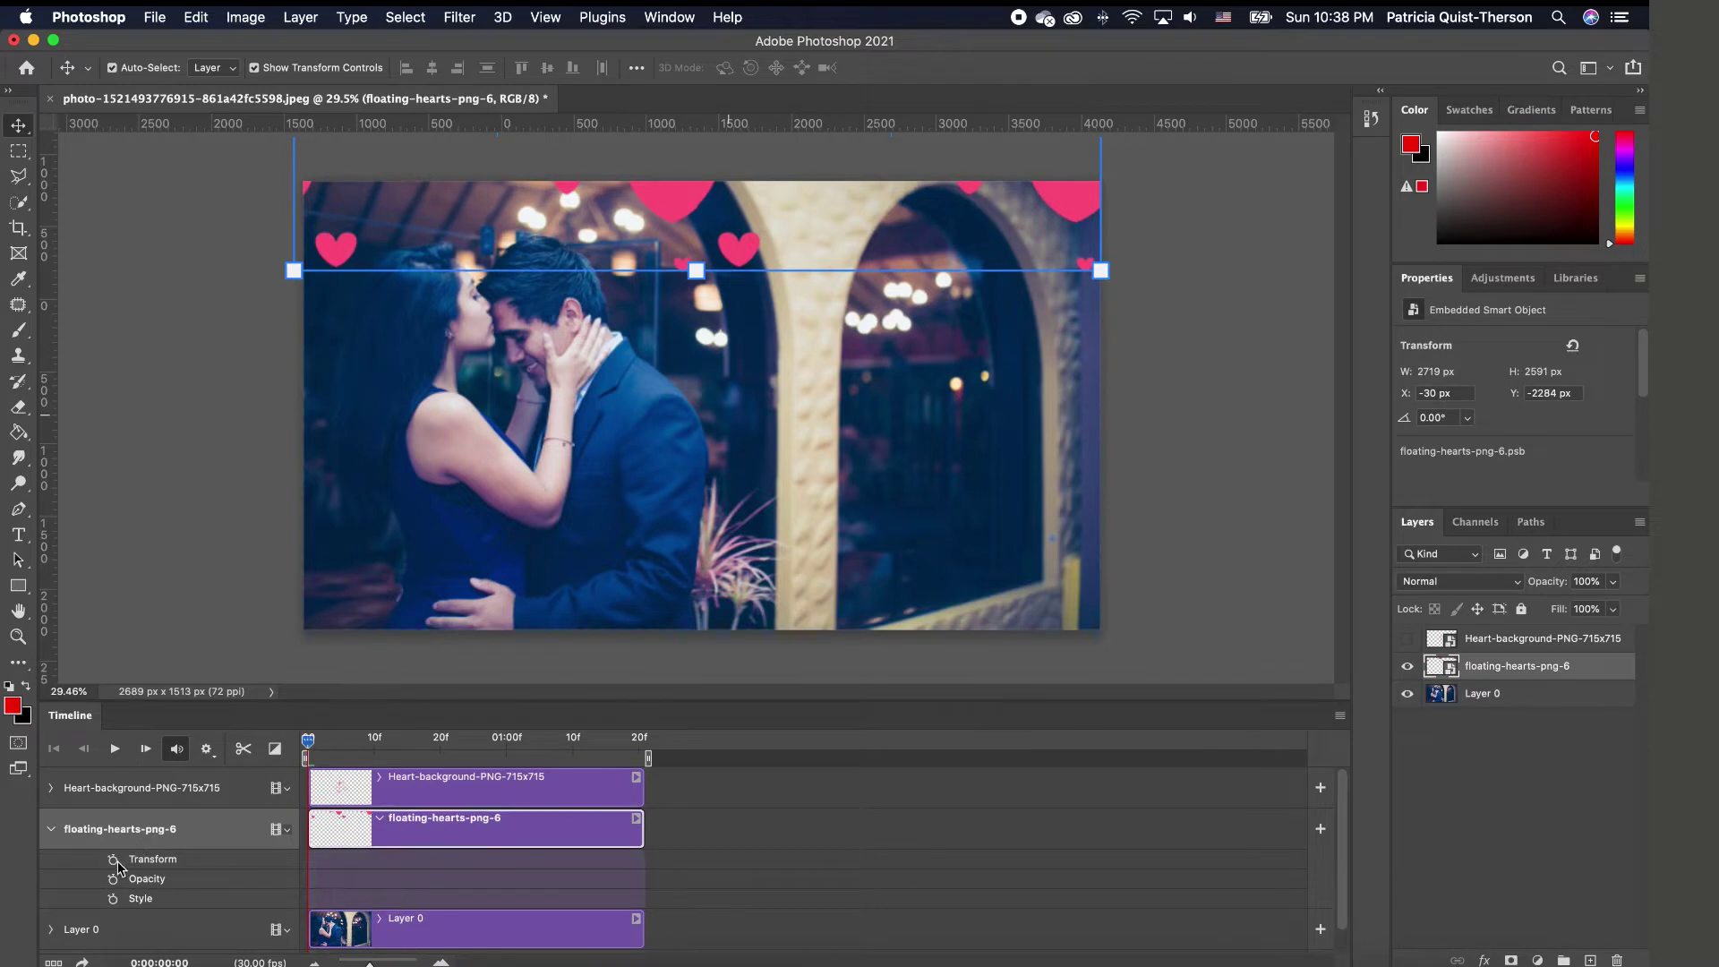
- Keyframe the floating hearts moving down over the photo, ending at 01:07
click(114, 861)
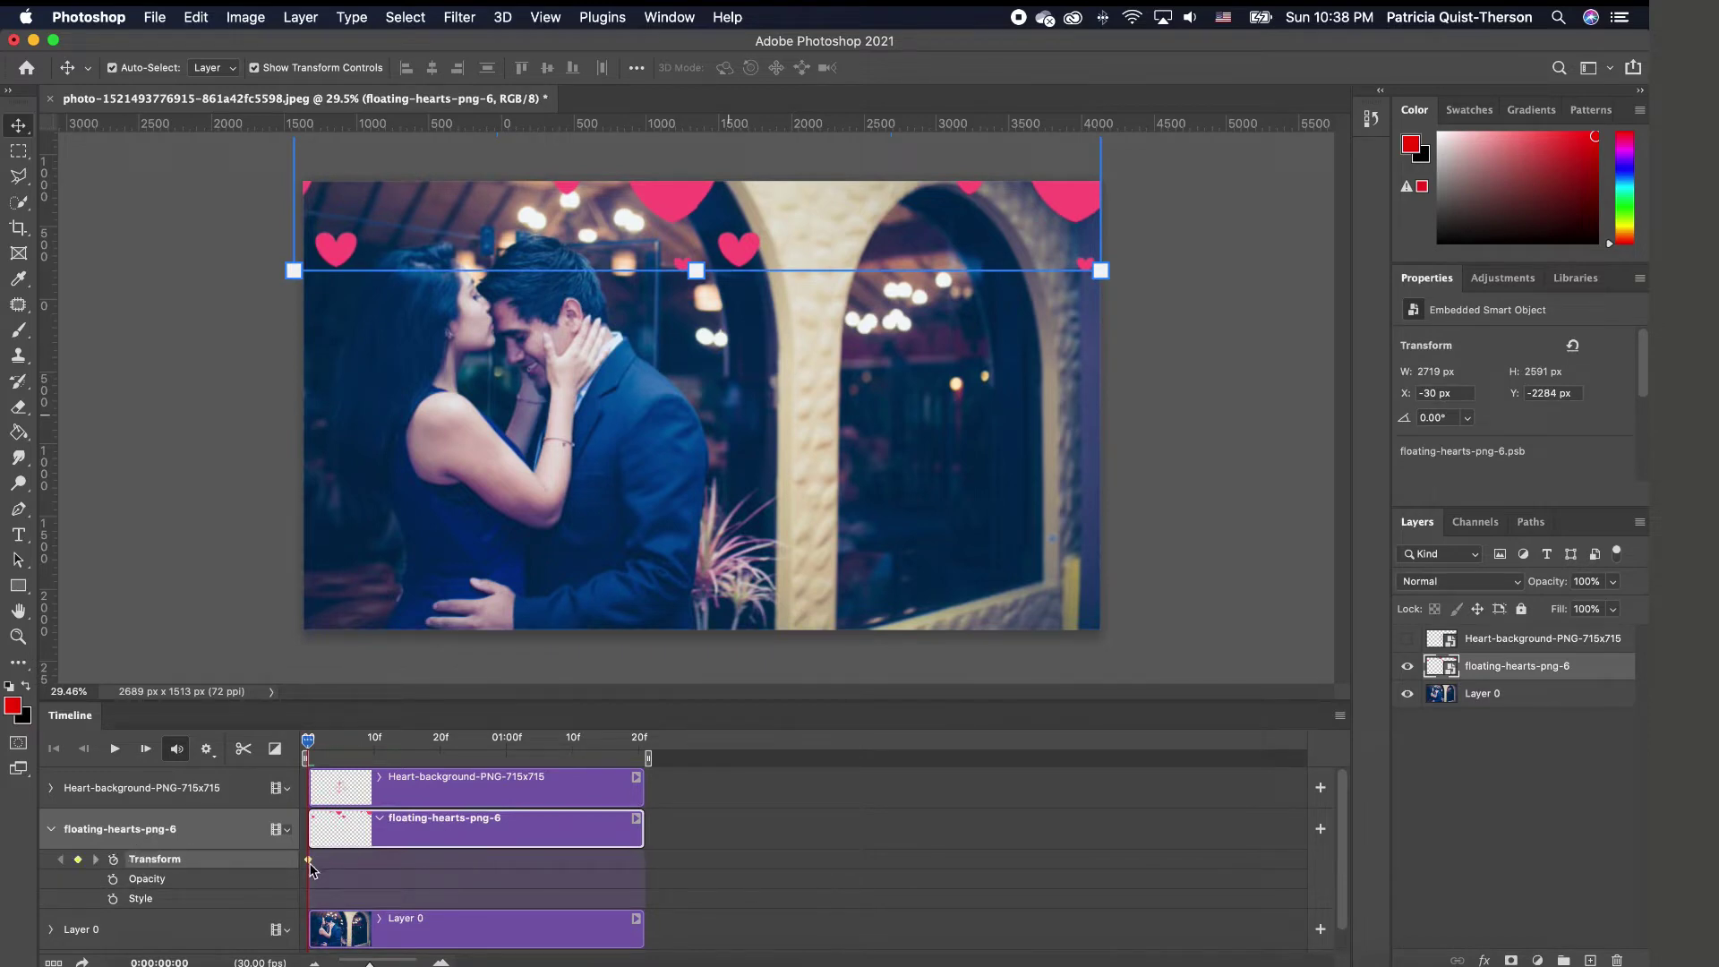
drag(311, 742, 482, 744)
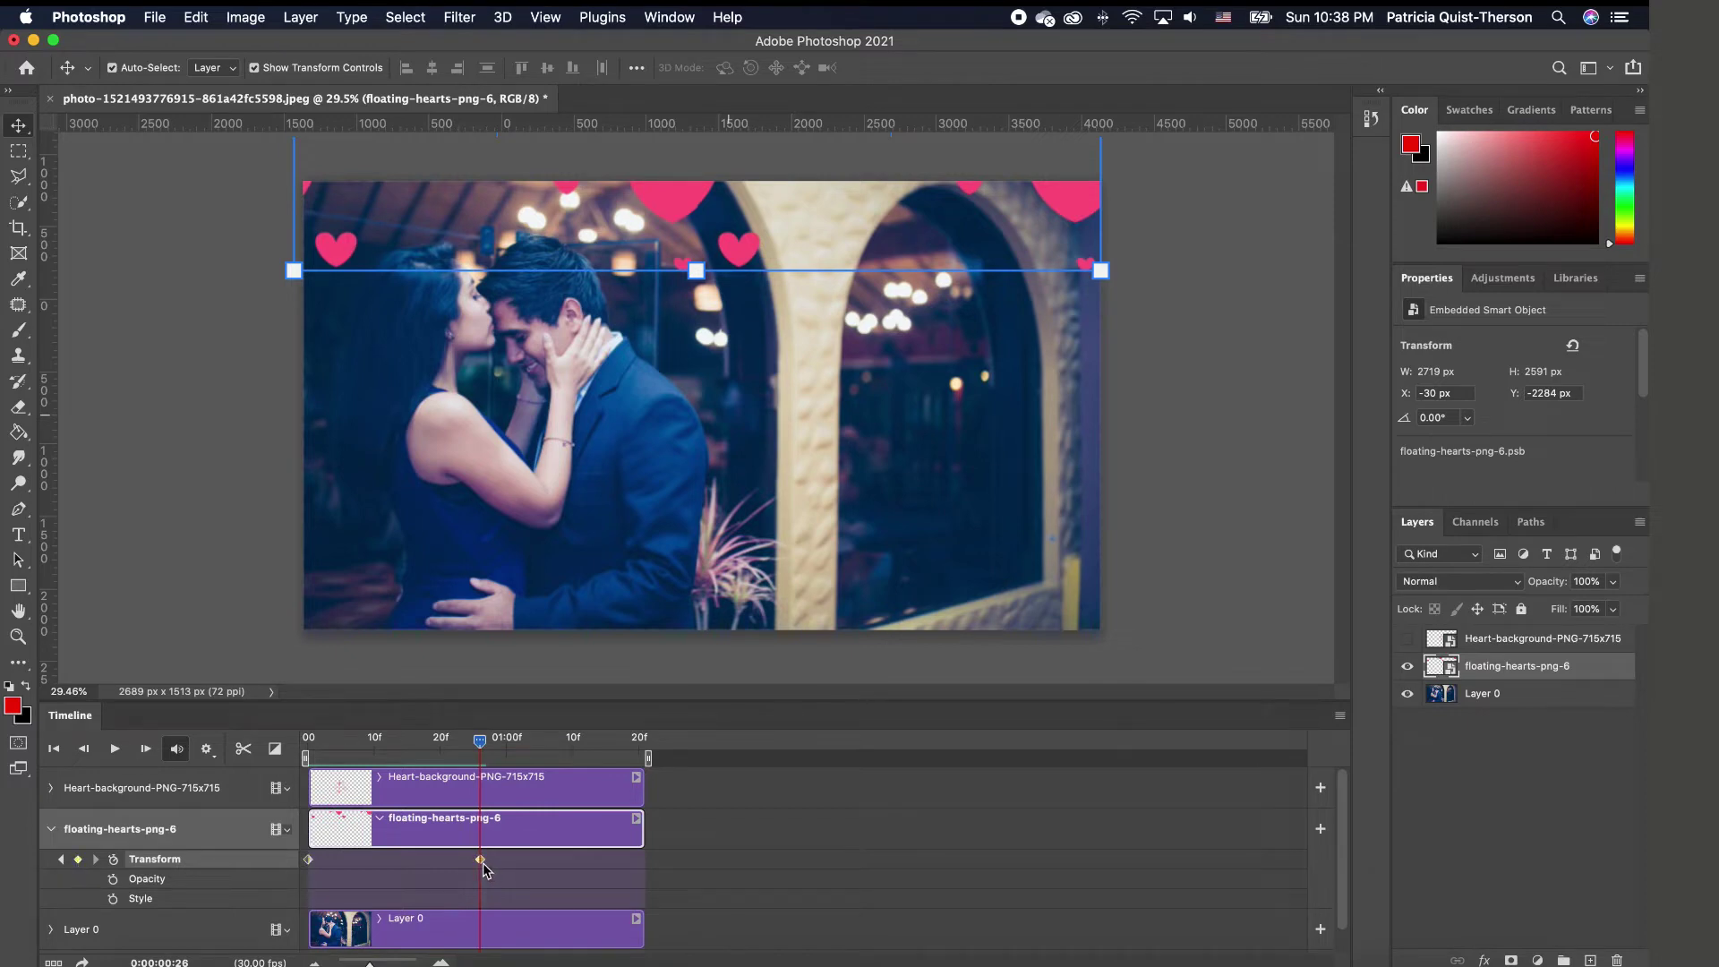
click(684, 229)
drag(684, 229, 677, 736)
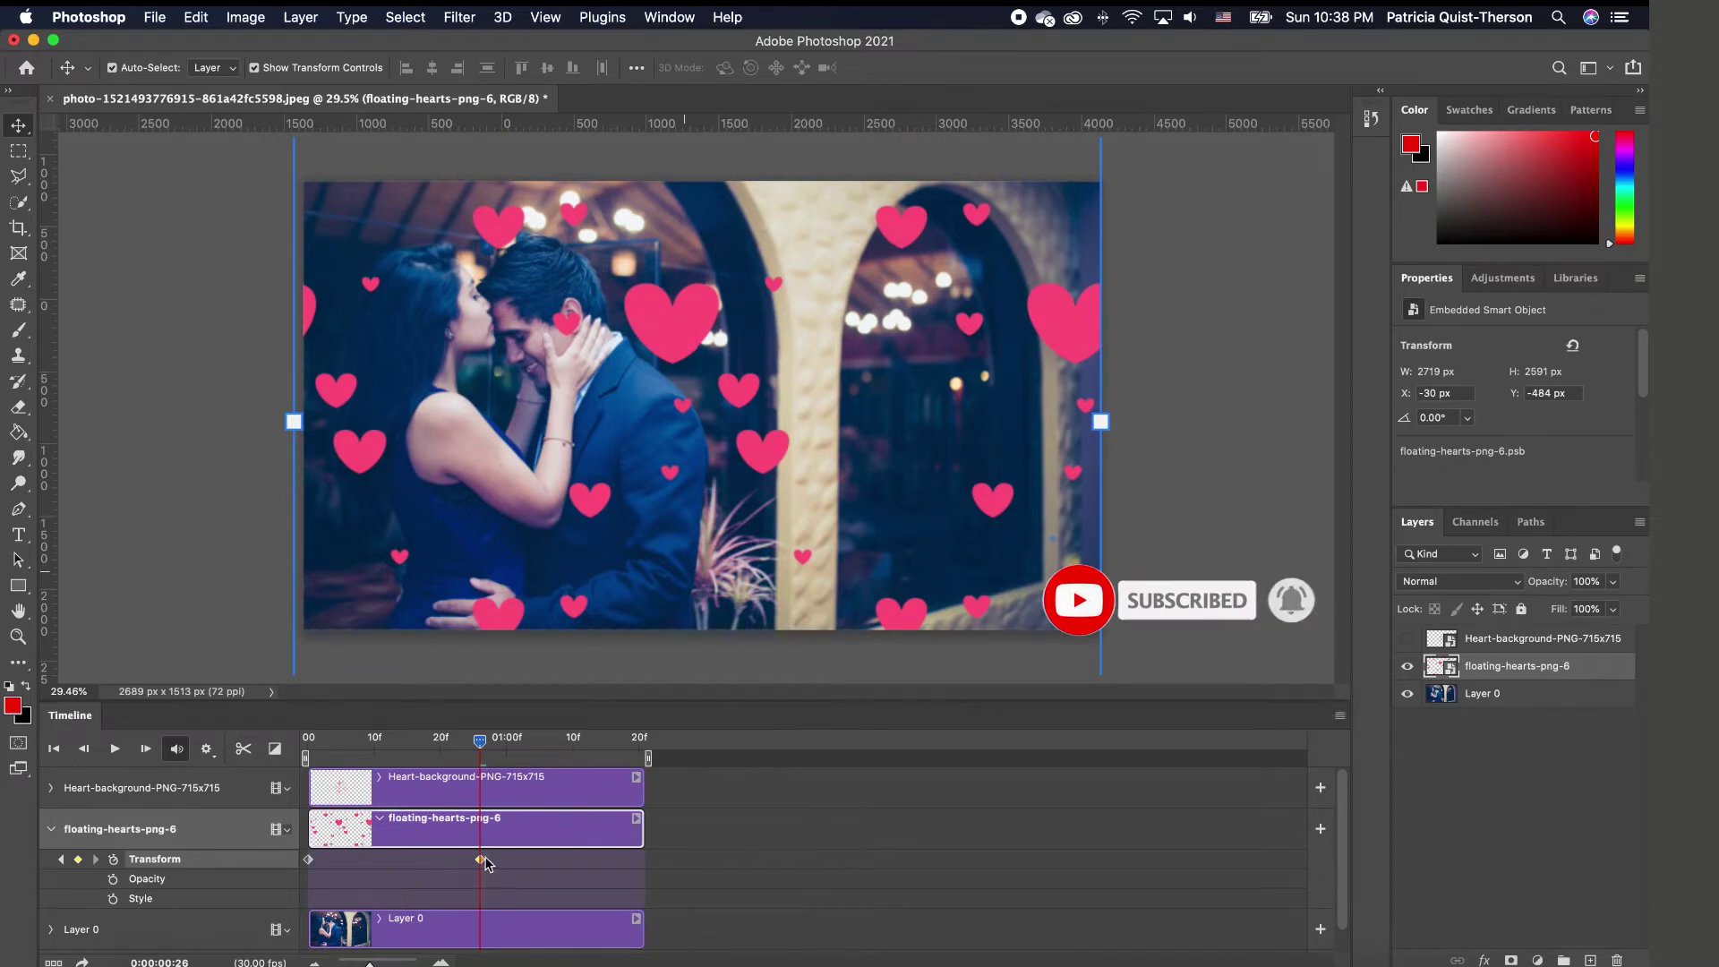
drag(481, 859, 641, 866)
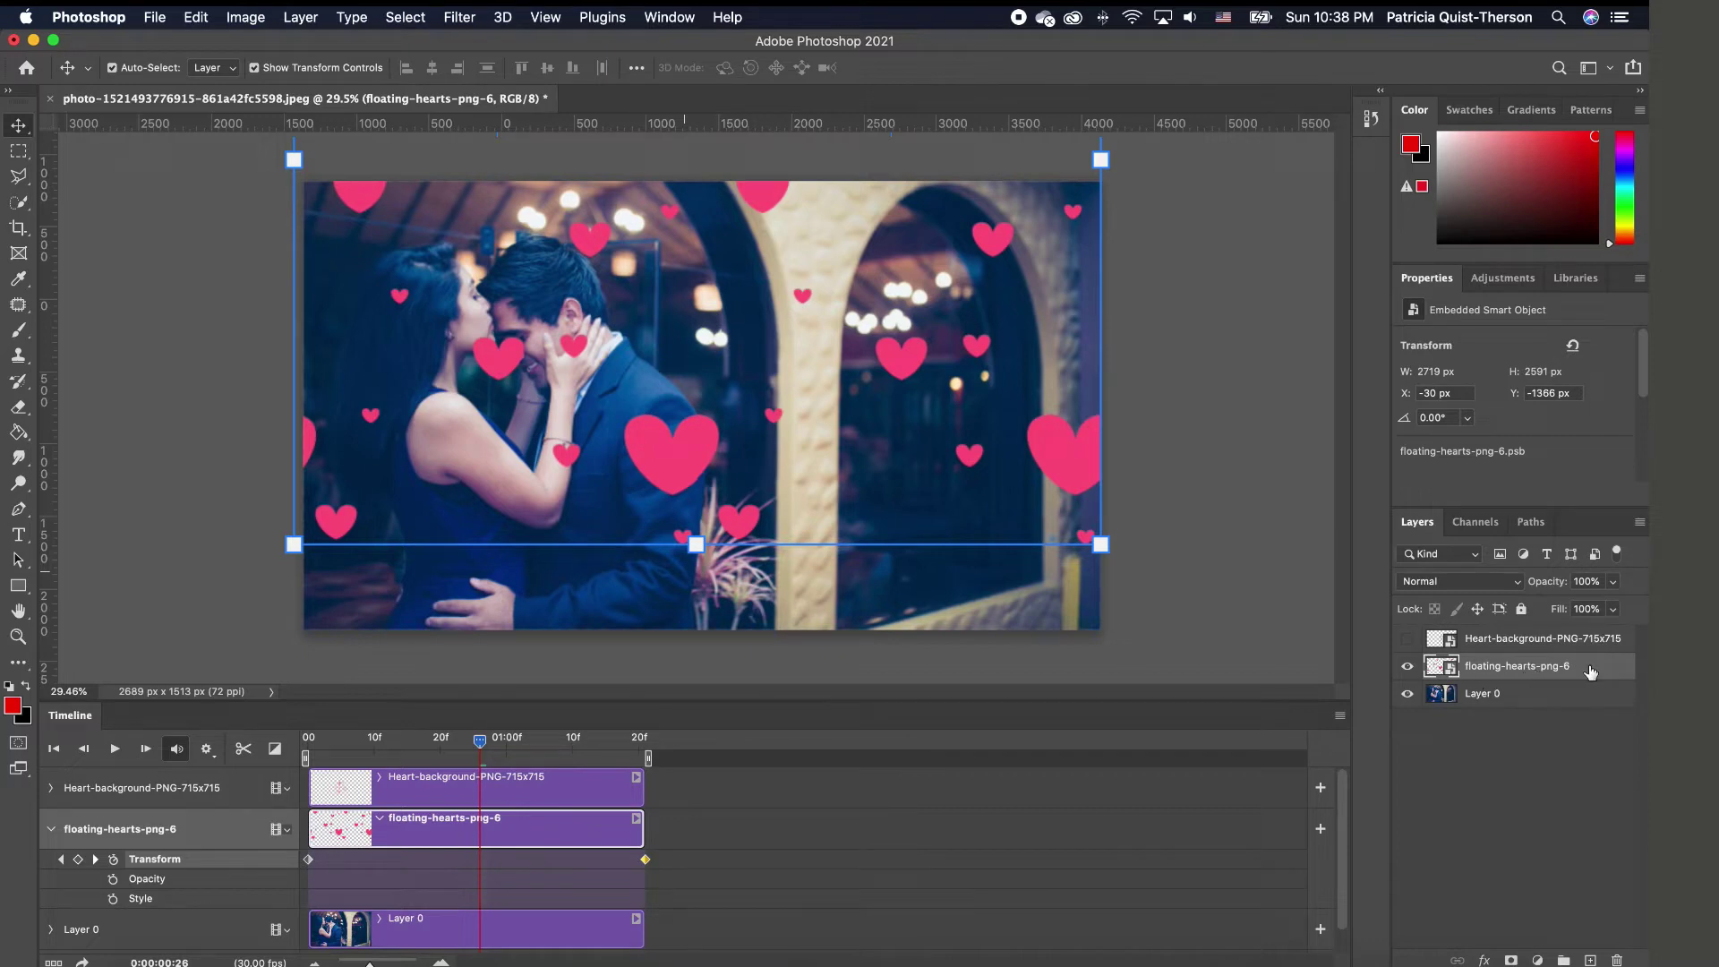
- Lower the floating-hearts layer opacity to 48%
click(1613, 581)
drag(1611, 606, 1579, 620)
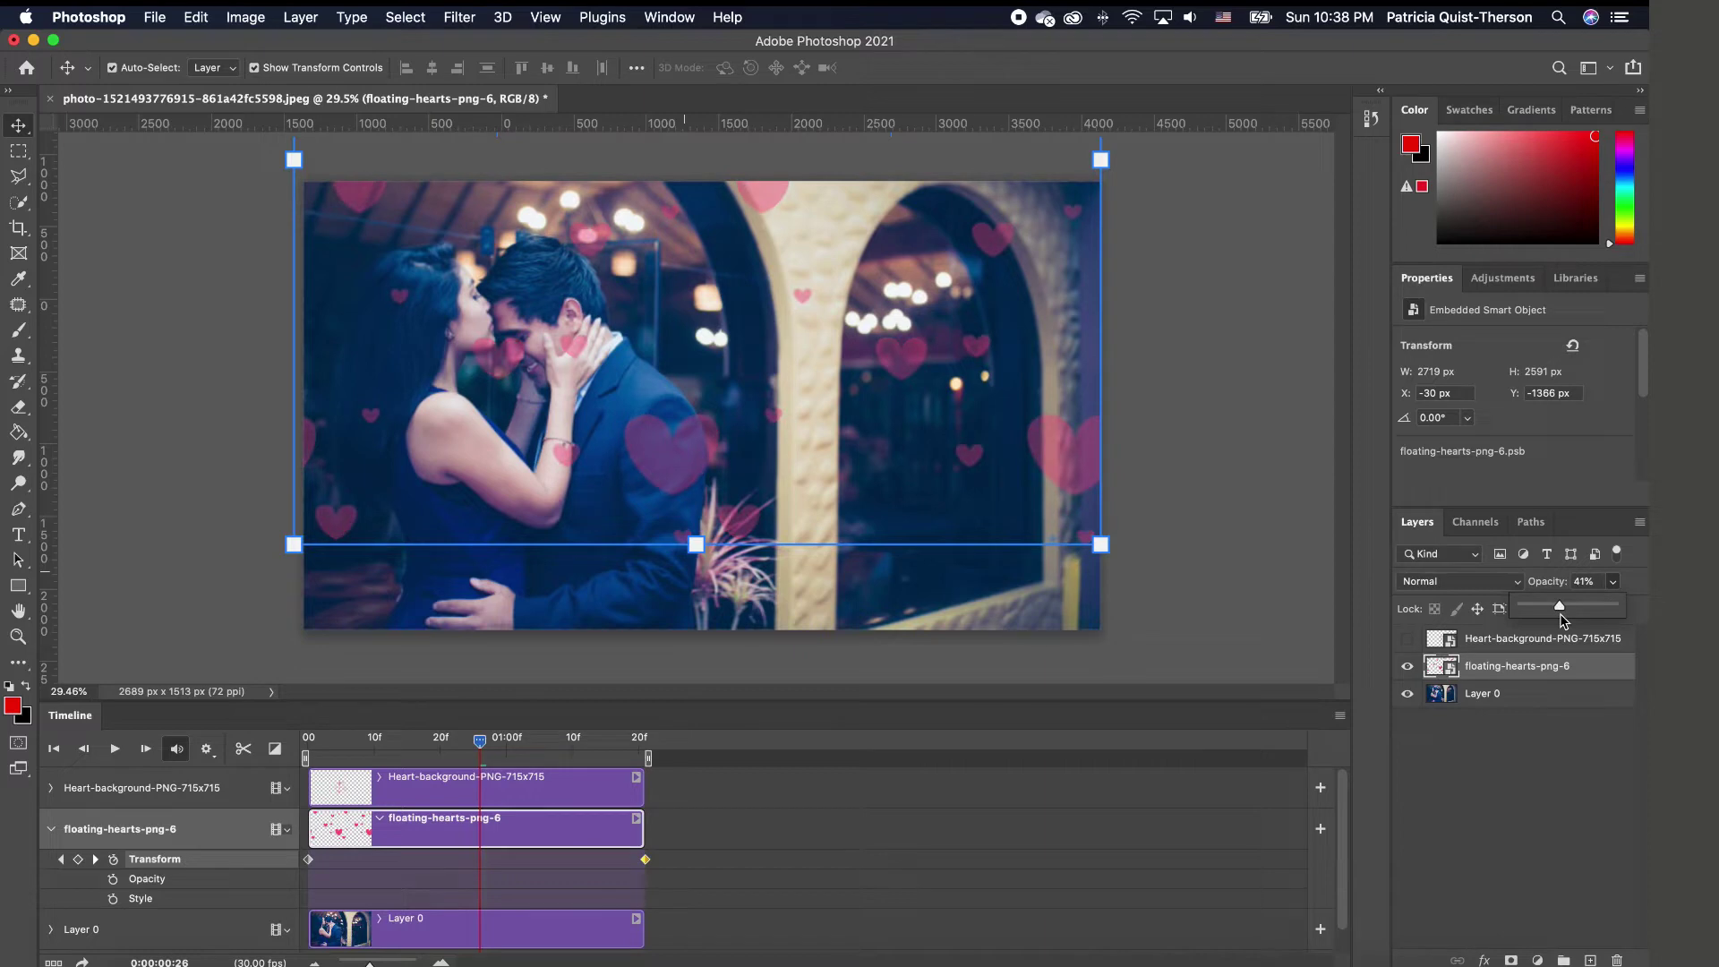
drag(1564, 606, 1565, 607)
- Commit the 48% opacity and preview the floating-hearts animation
click(307, 740)
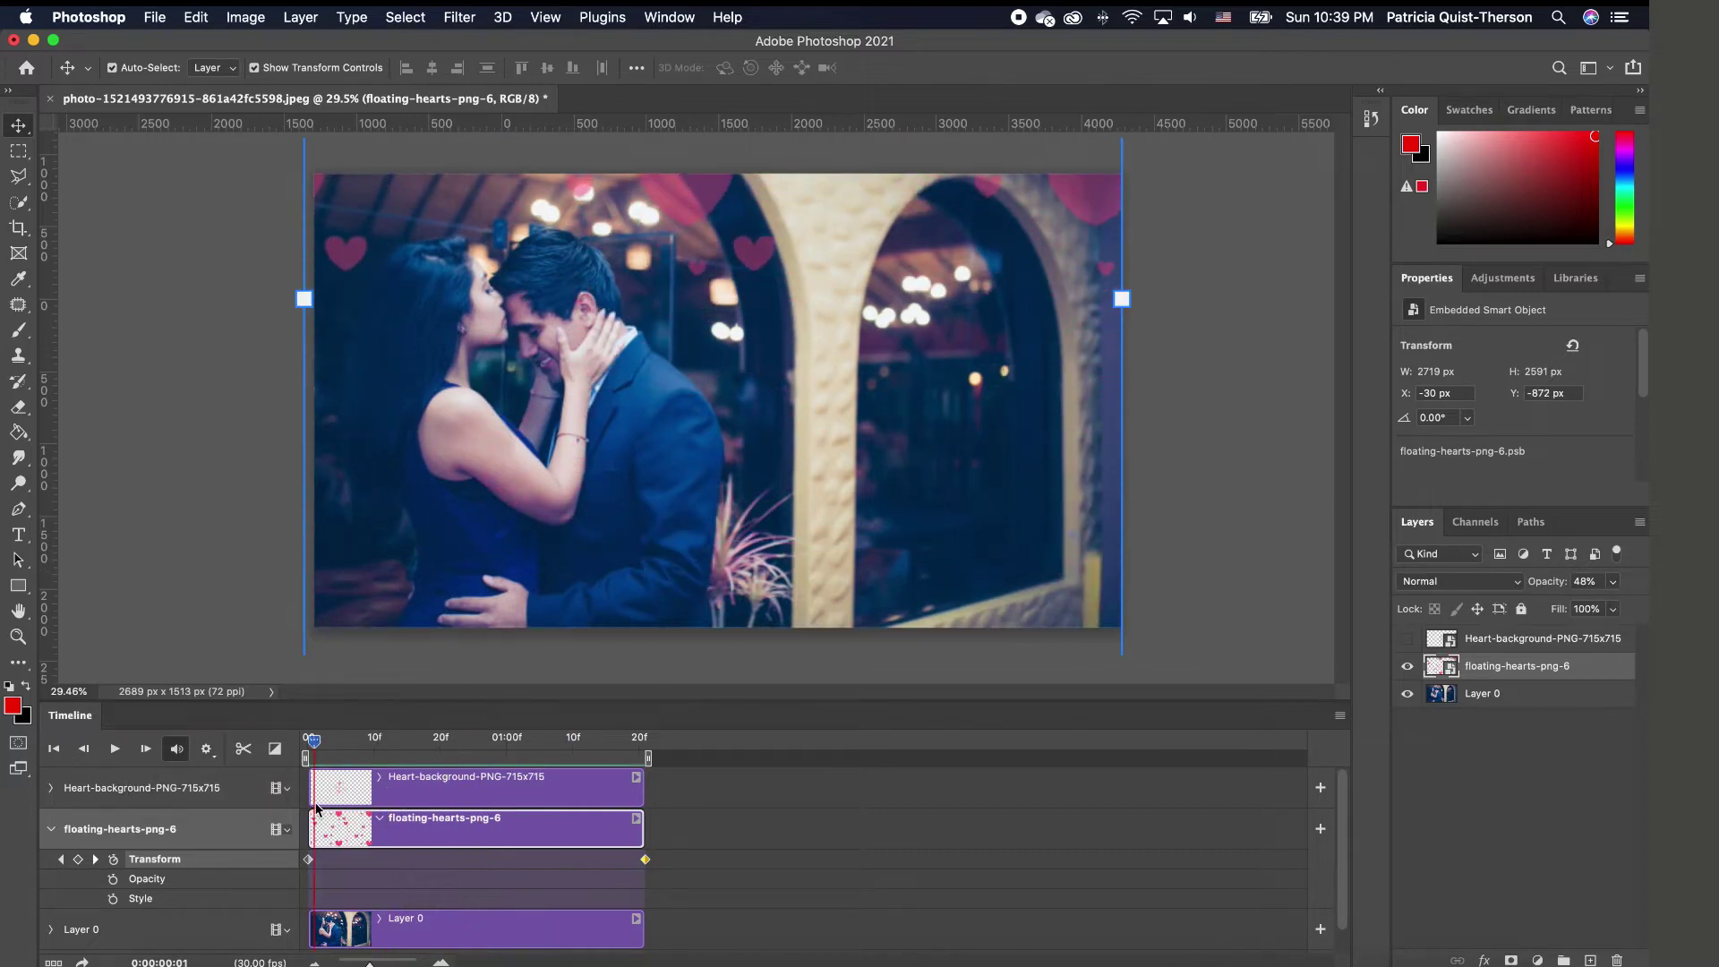
click(116, 752)
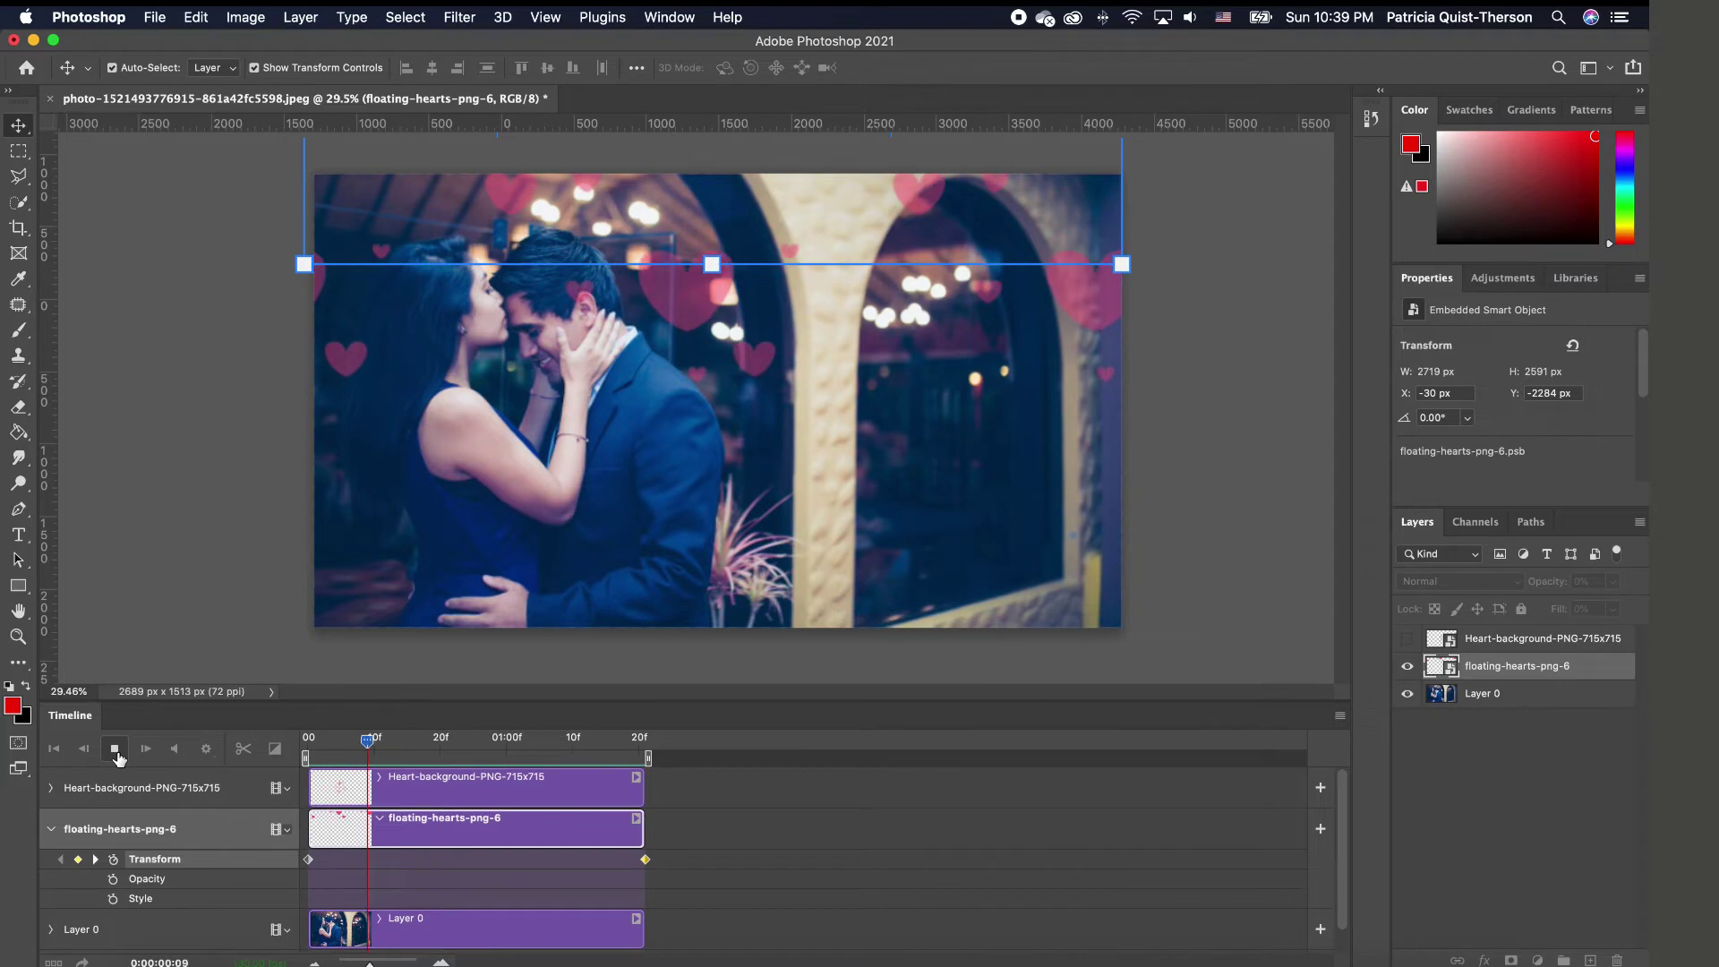
click(117, 755)
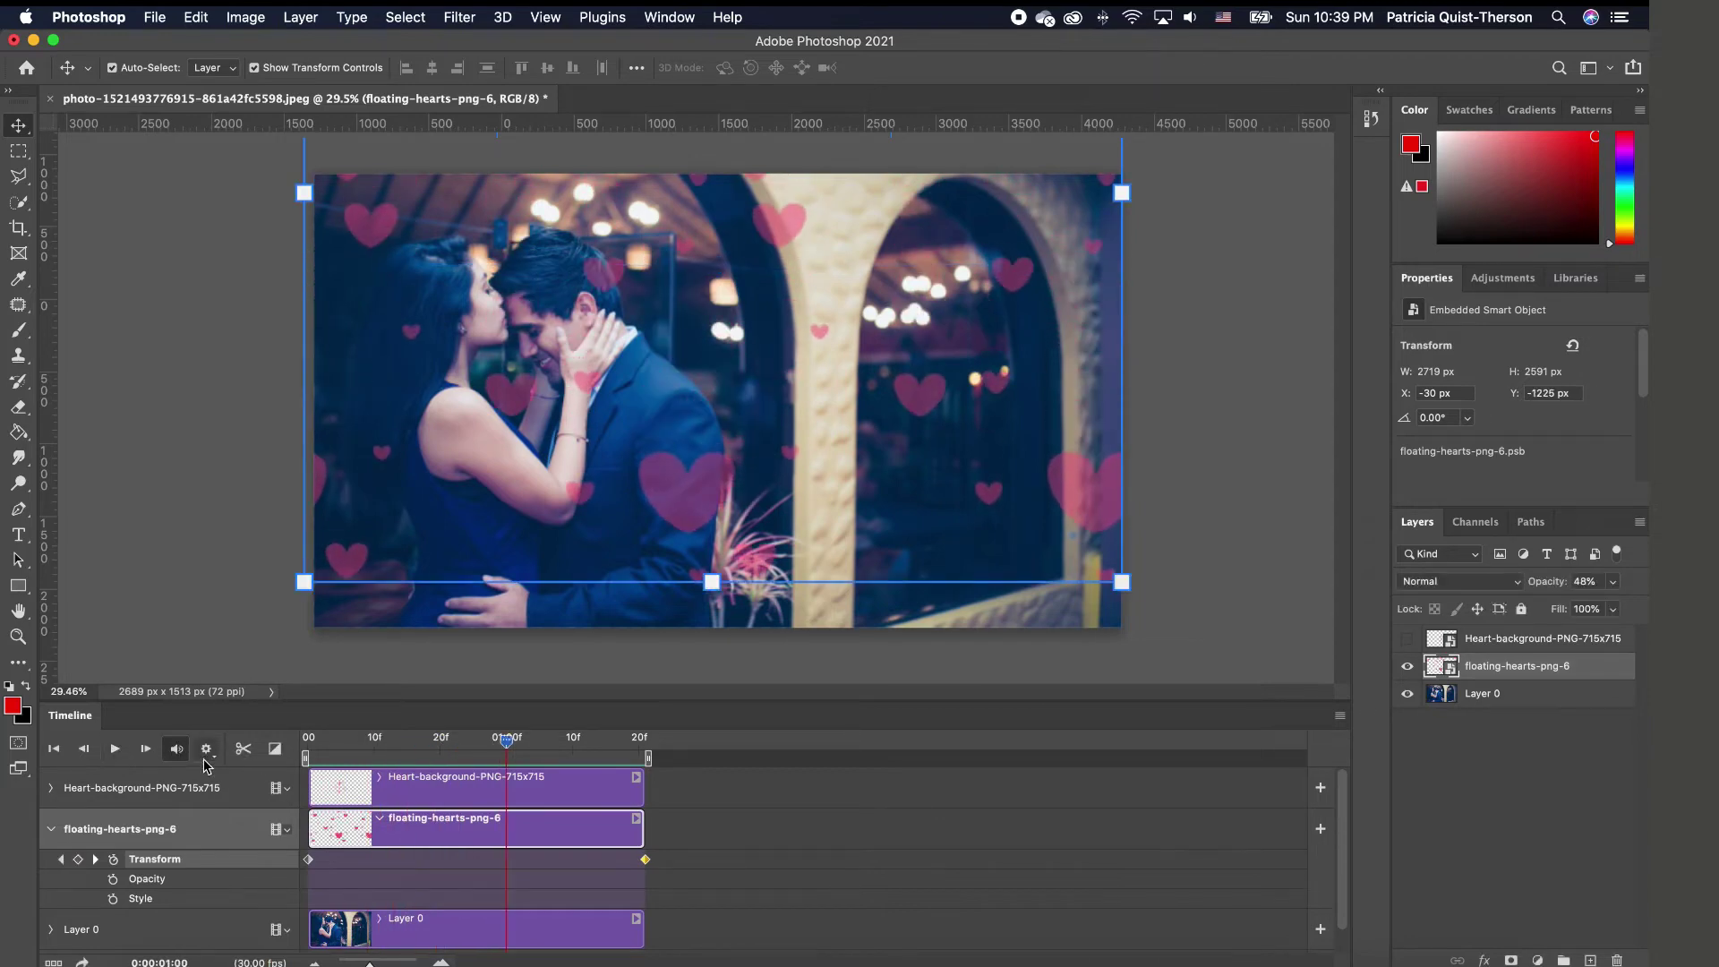
- Set the timeline playback resolution to 50%
click(207, 750)
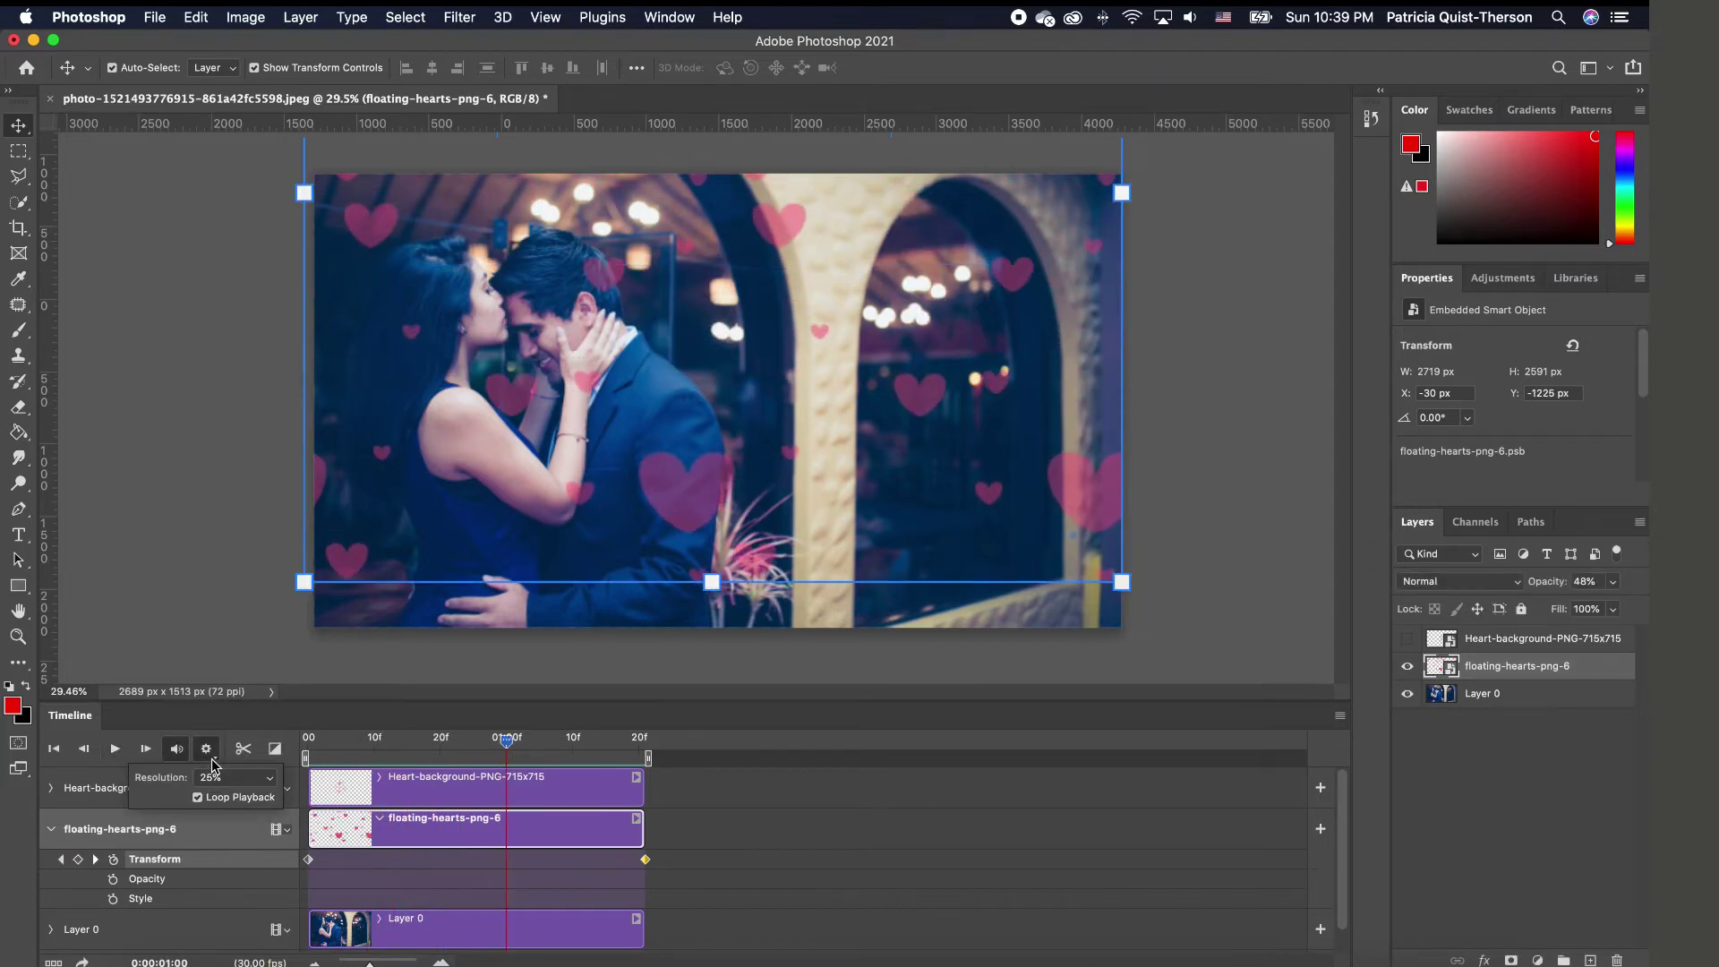
click(268, 786)
click(227, 793)
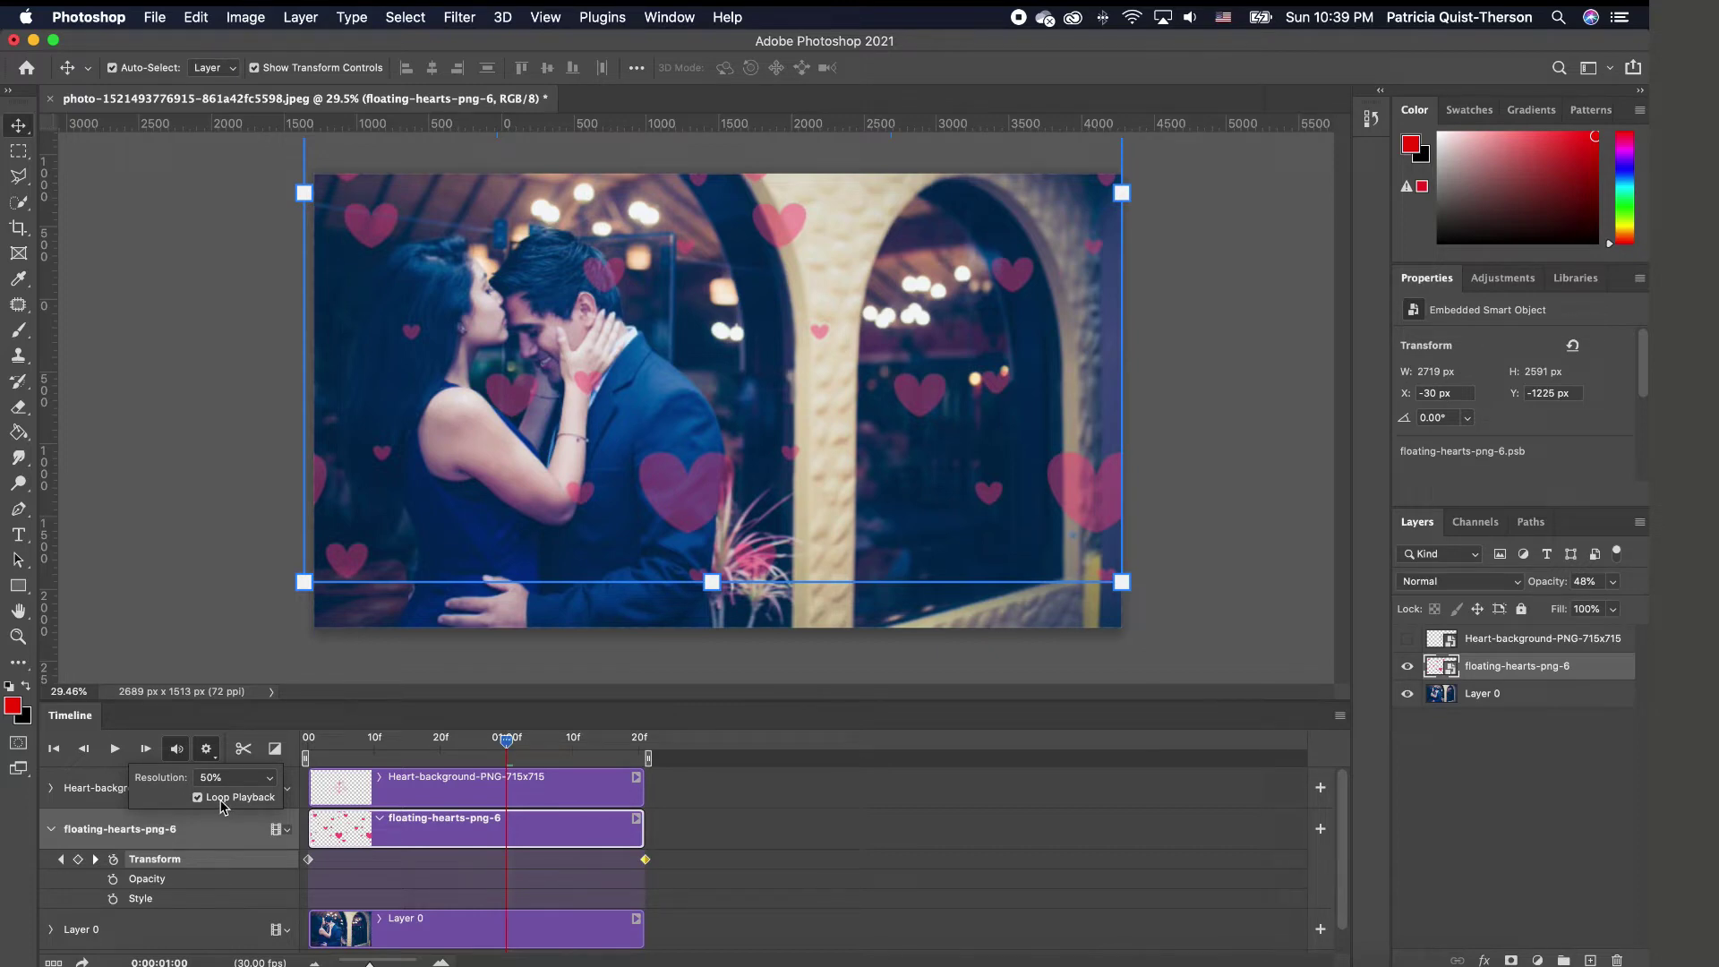
click(295, 666)
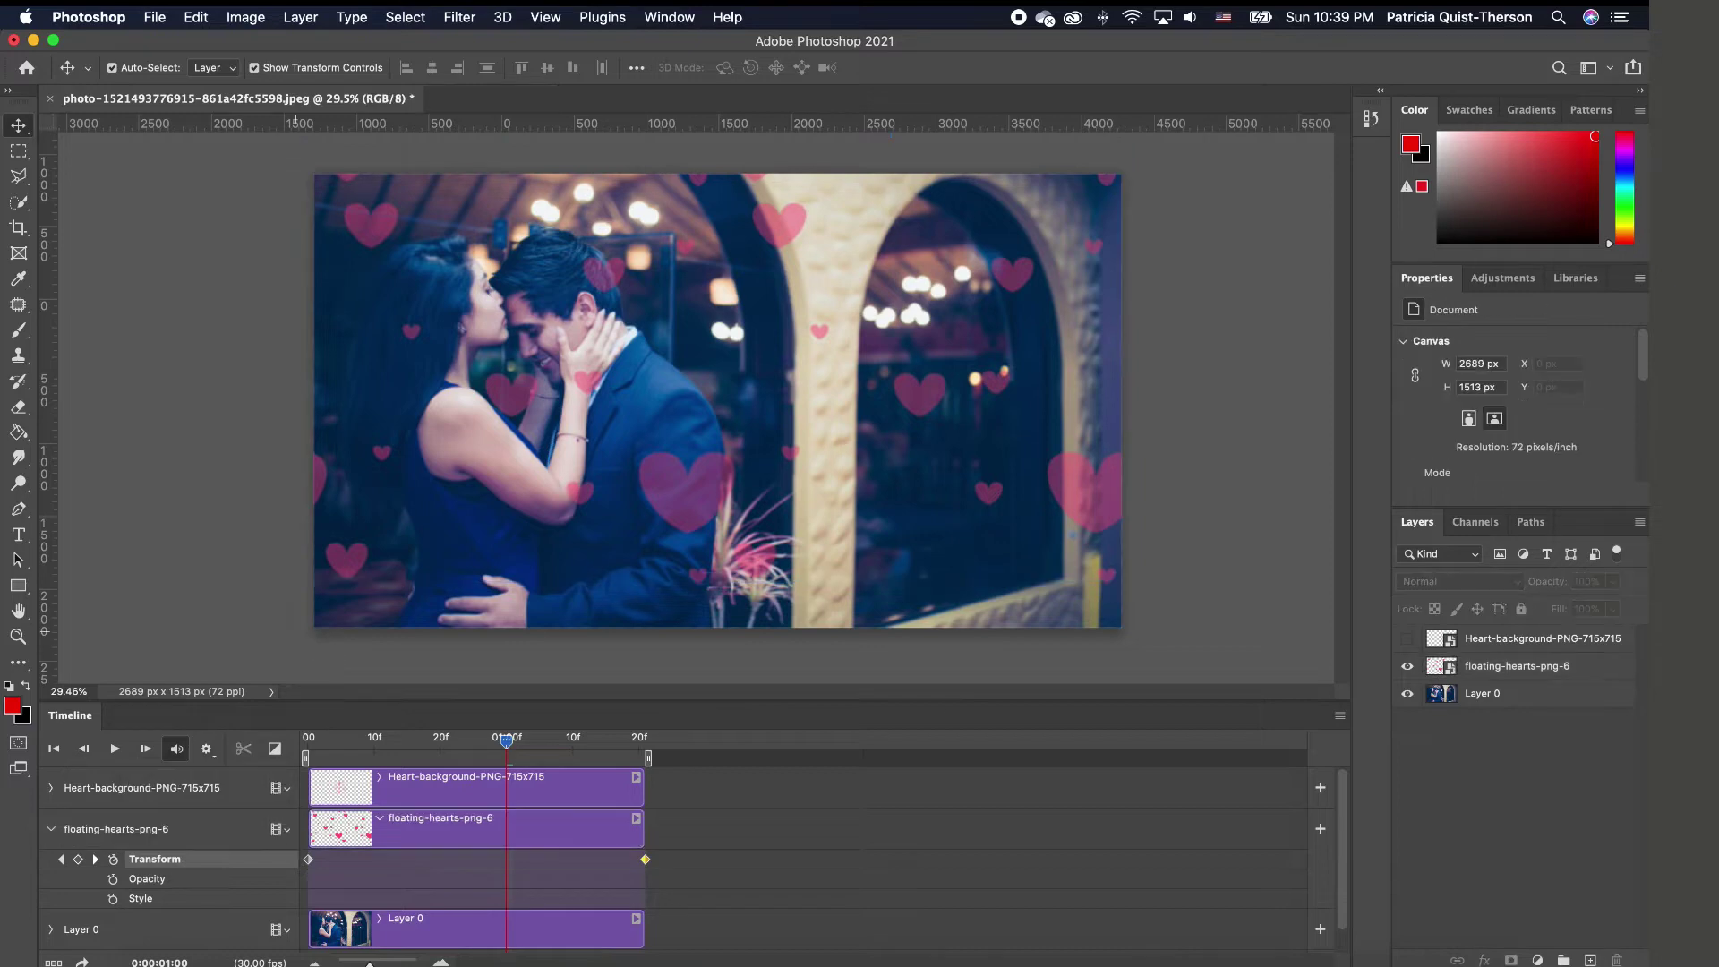
- Replay the preview at 50% resolution, then select the Heart-background track
click(117, 753)
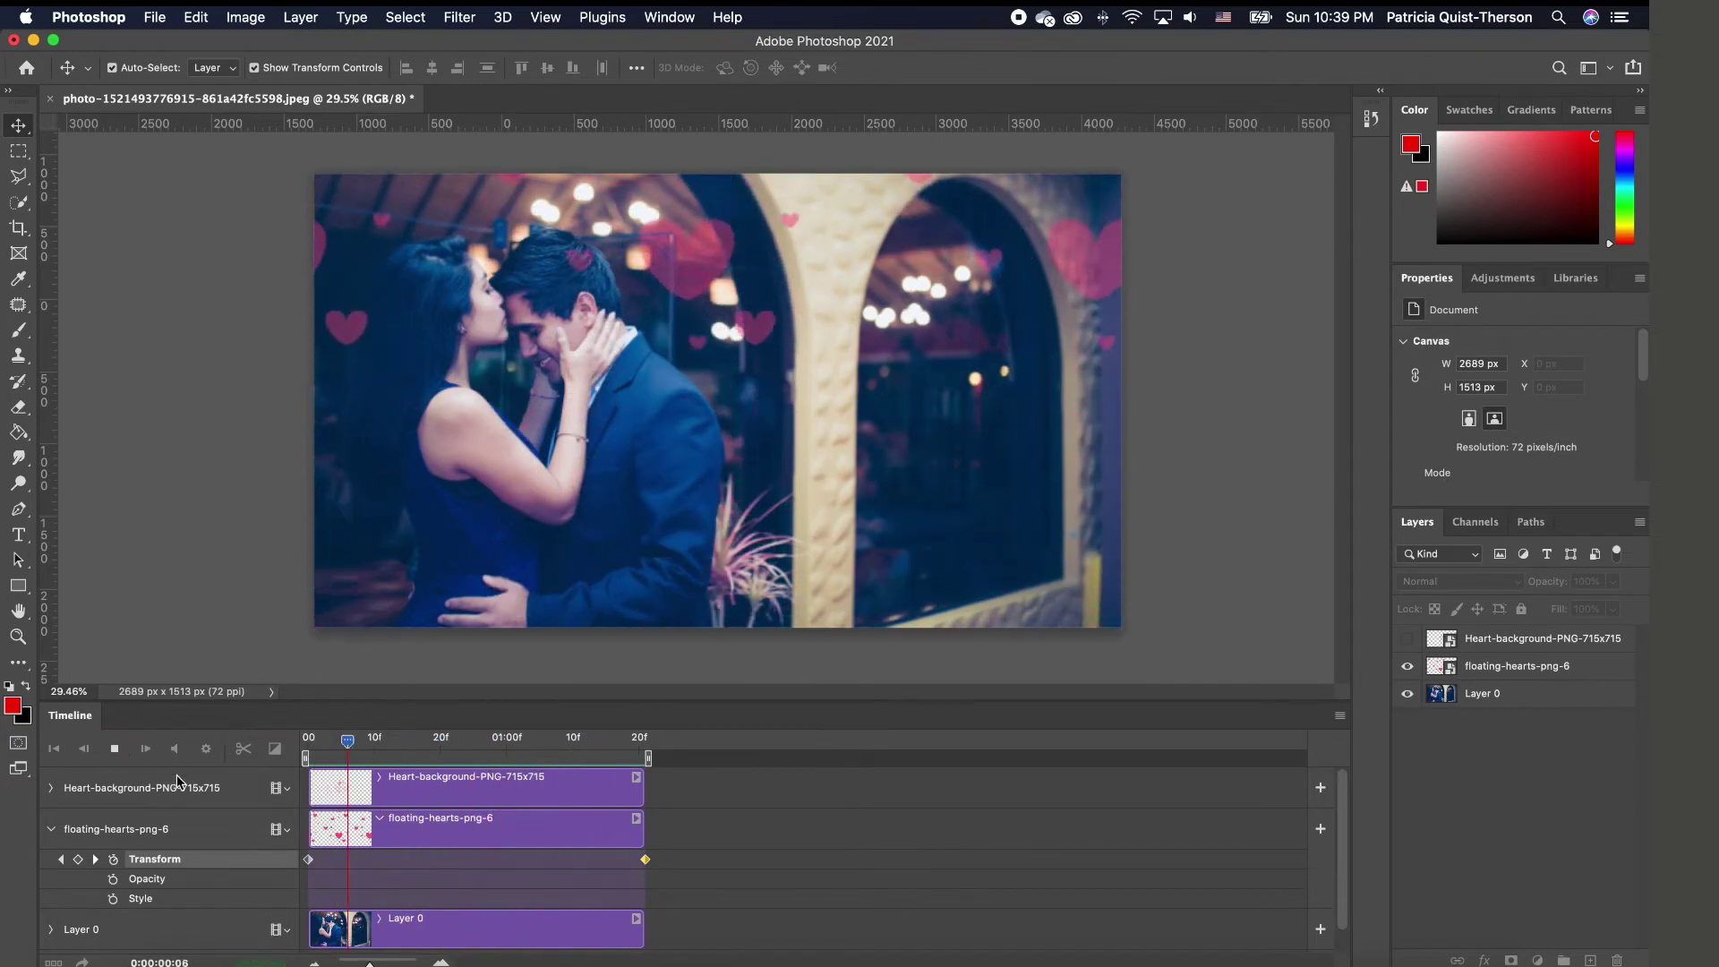
click(116, 750)
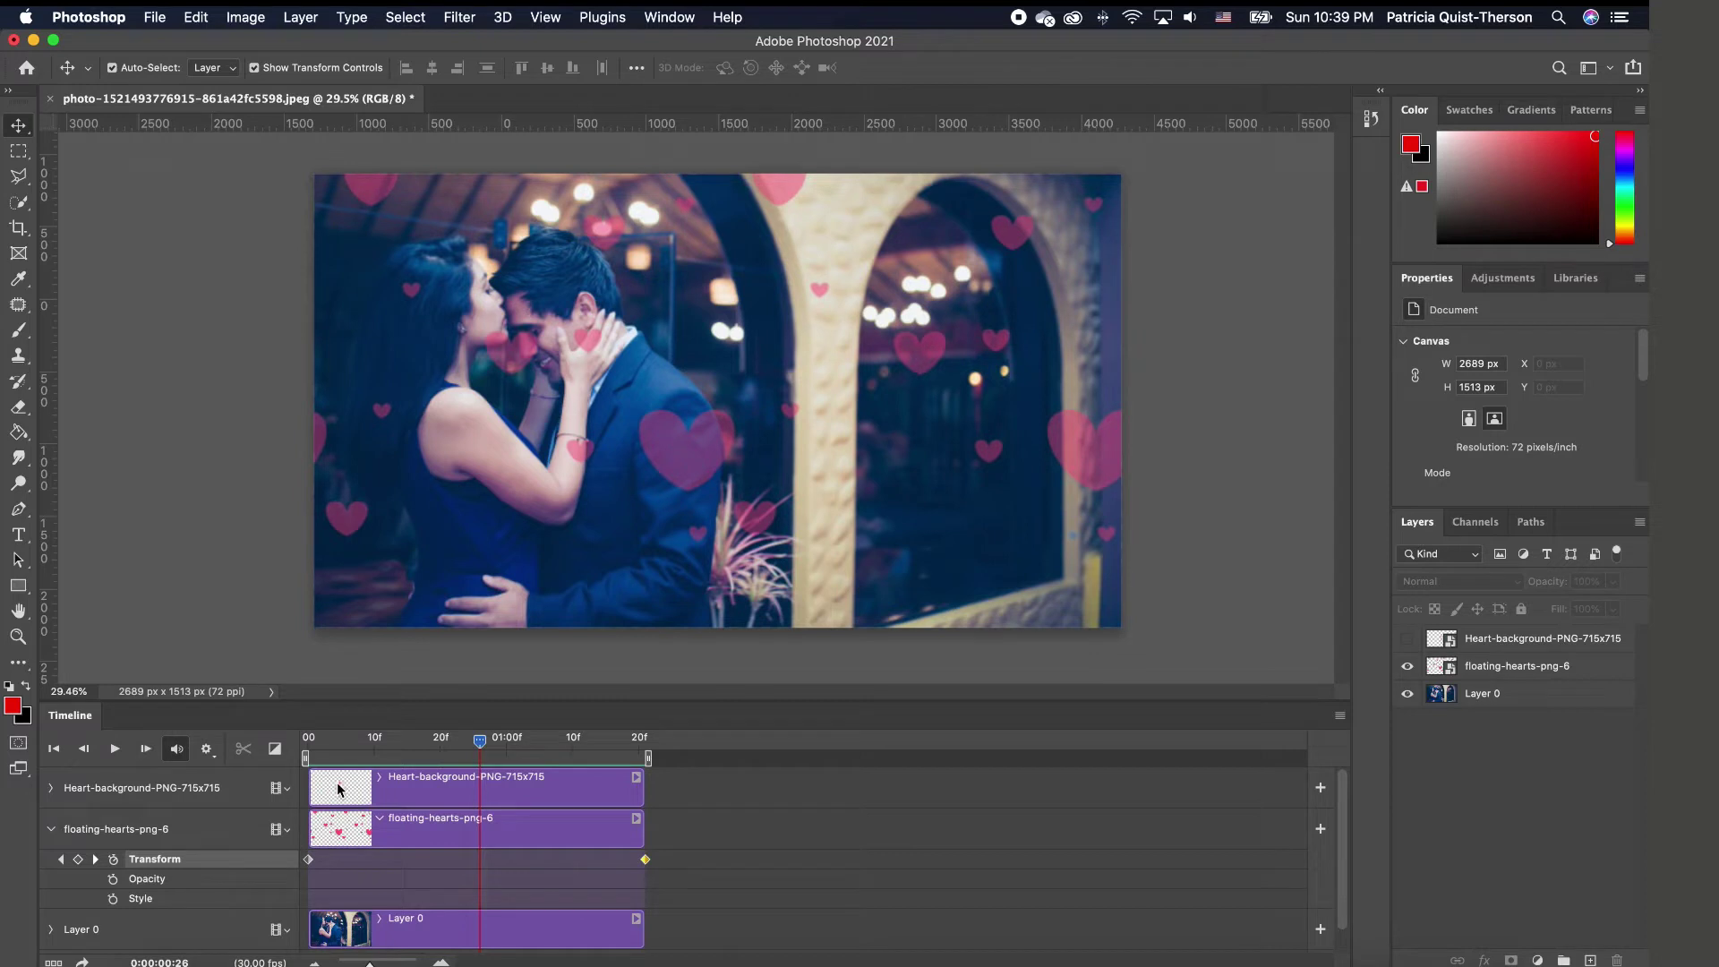
click(432, 794)
click(432, 794)
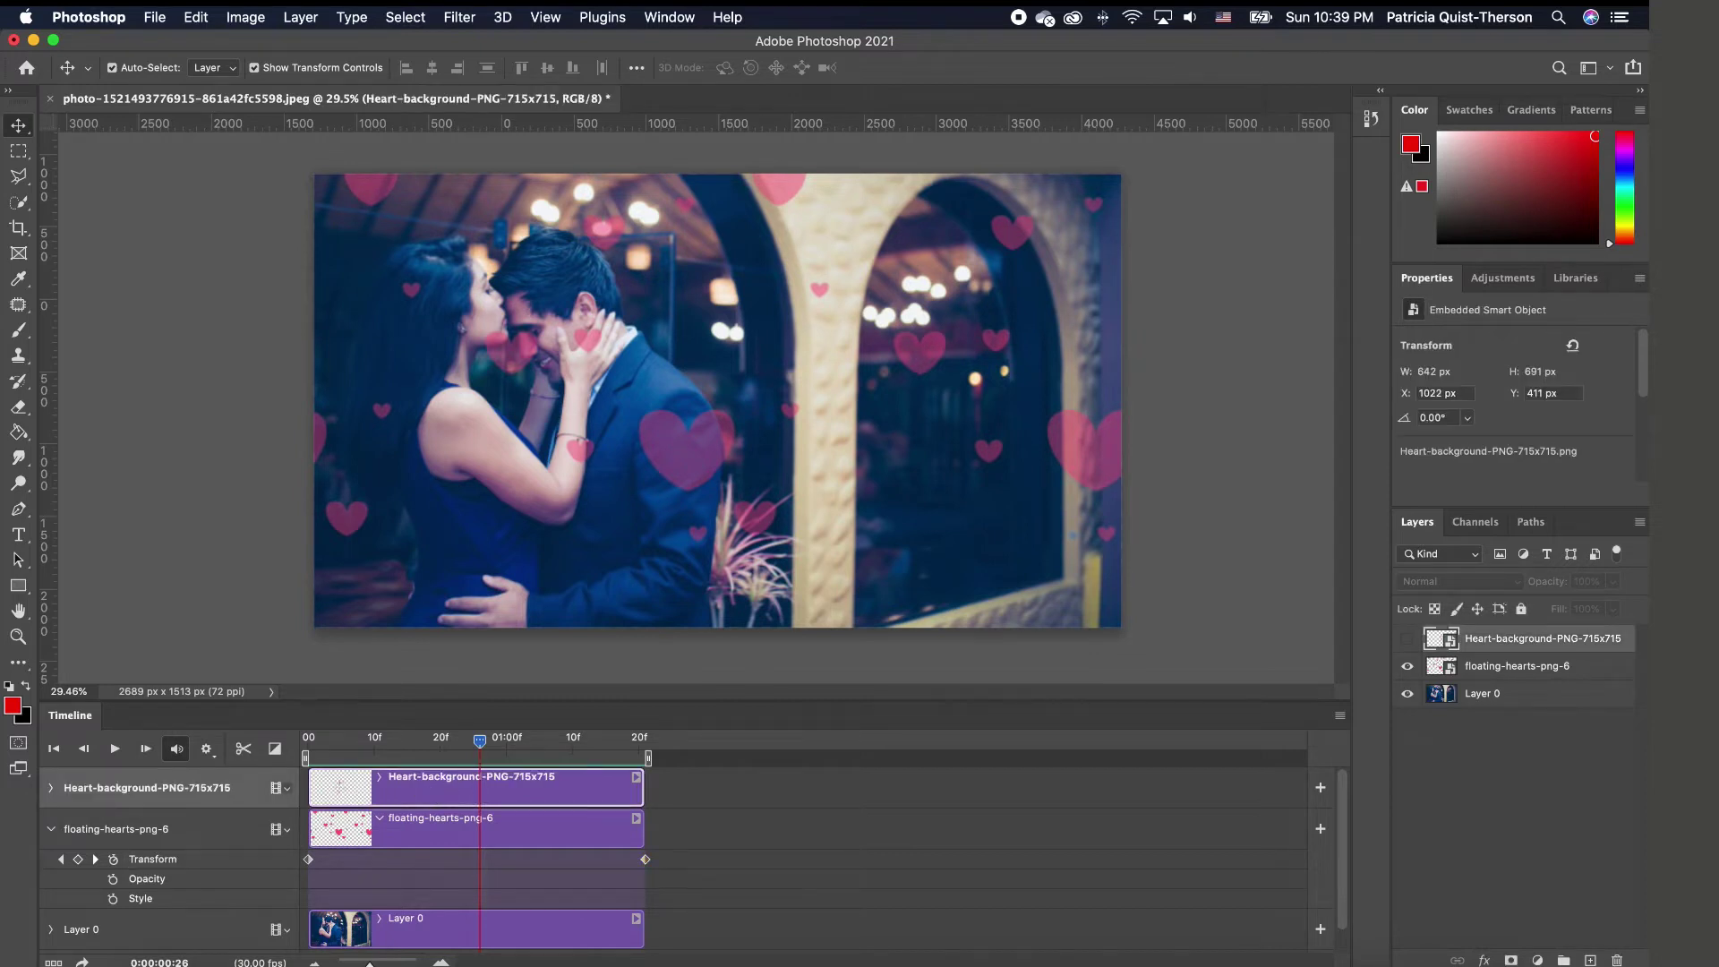
- Show Heart-background, hide floating-hearts-png-6, and lock all on Layer 0
click(1408, 638)
click(1408, 666)
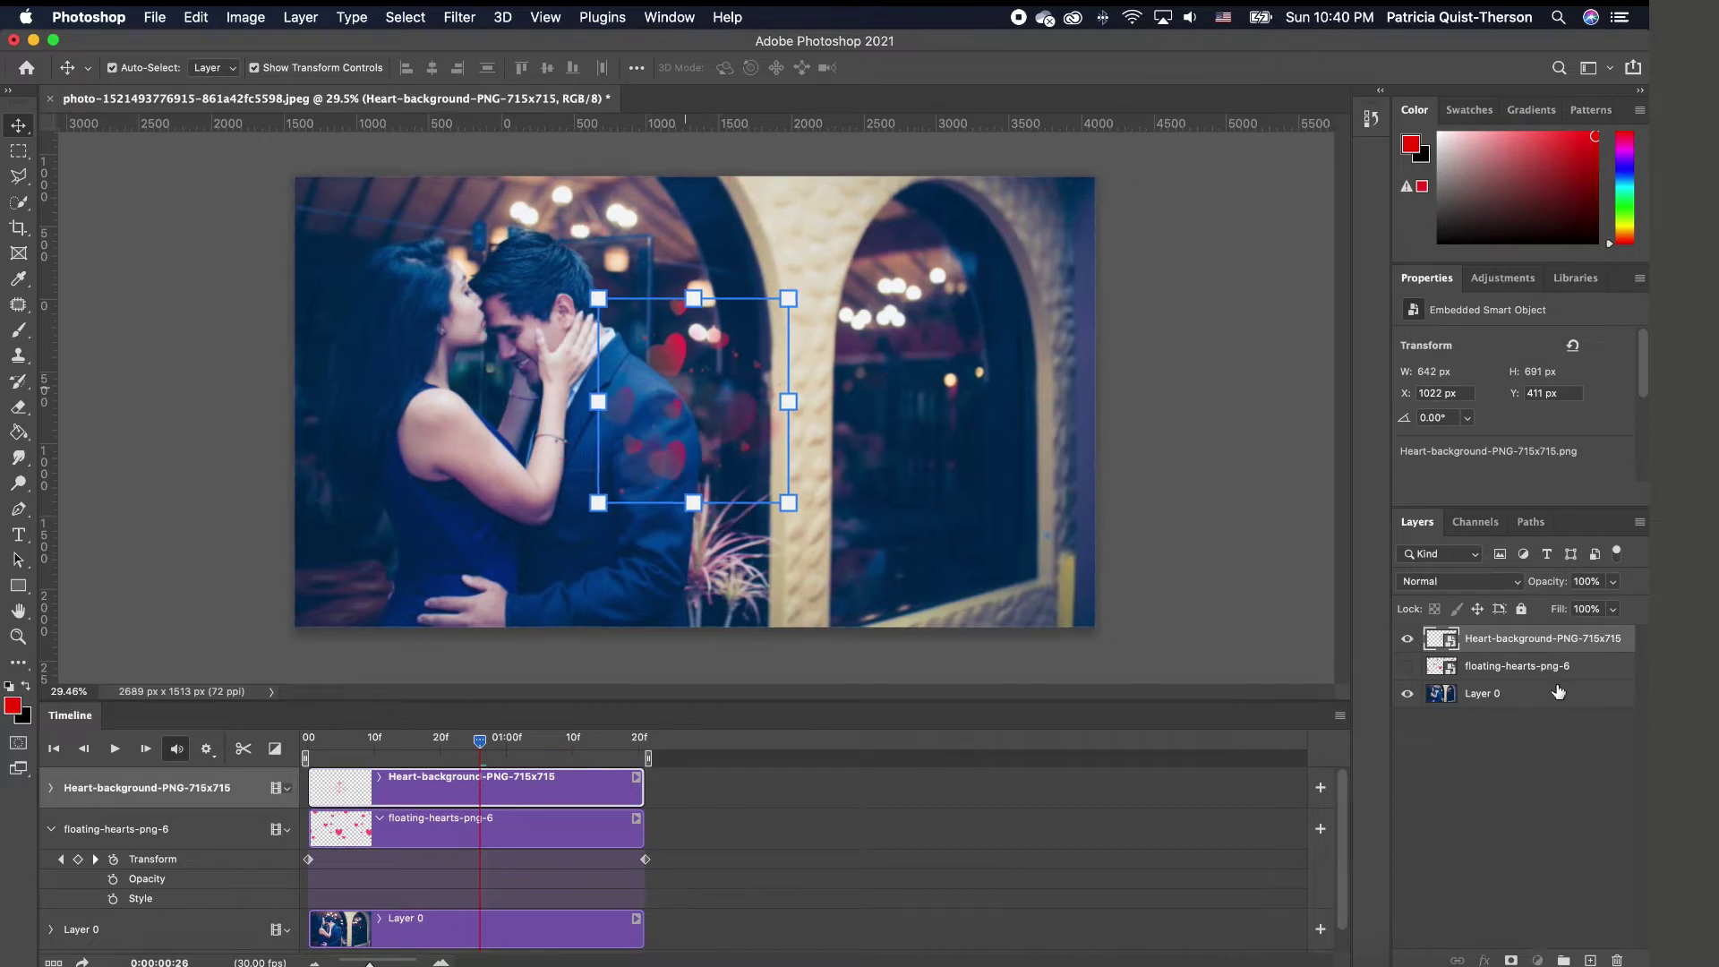
click(1522, 665)
click(1574, 697)
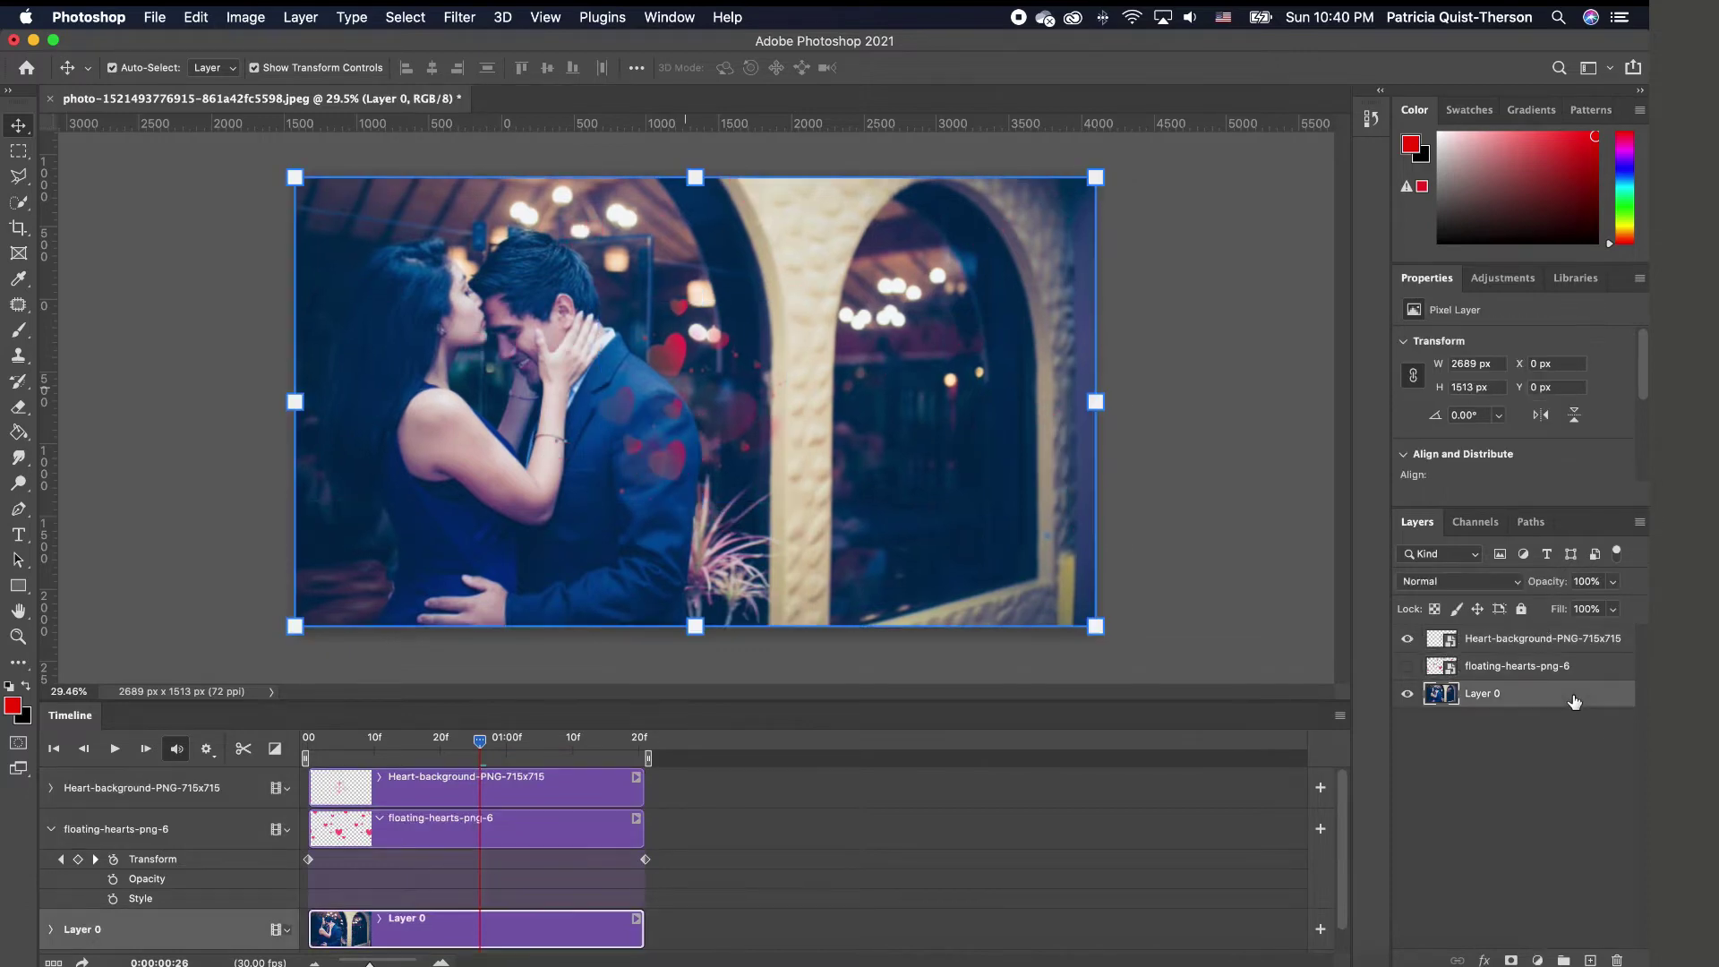
click(1522, 610)
click(1524, 641)
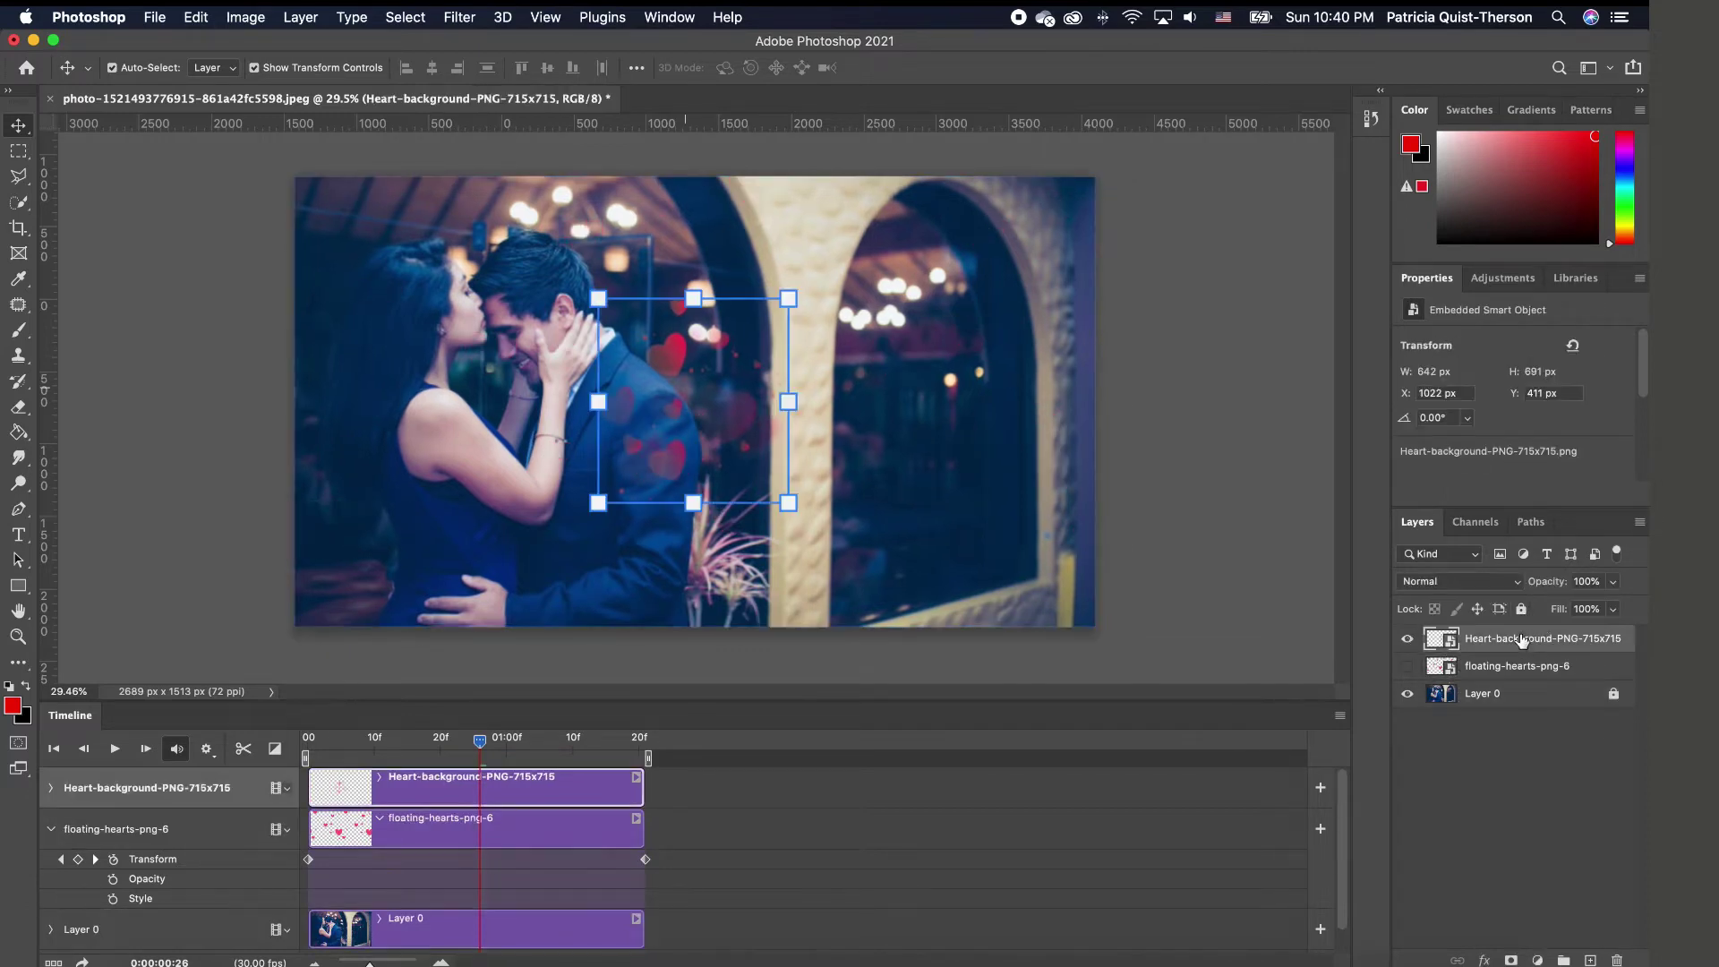
- Move and scale Heart-background to 1526 × 1643 px over the couple's left side, then expand its track
drag(657, 345, 334, 217)
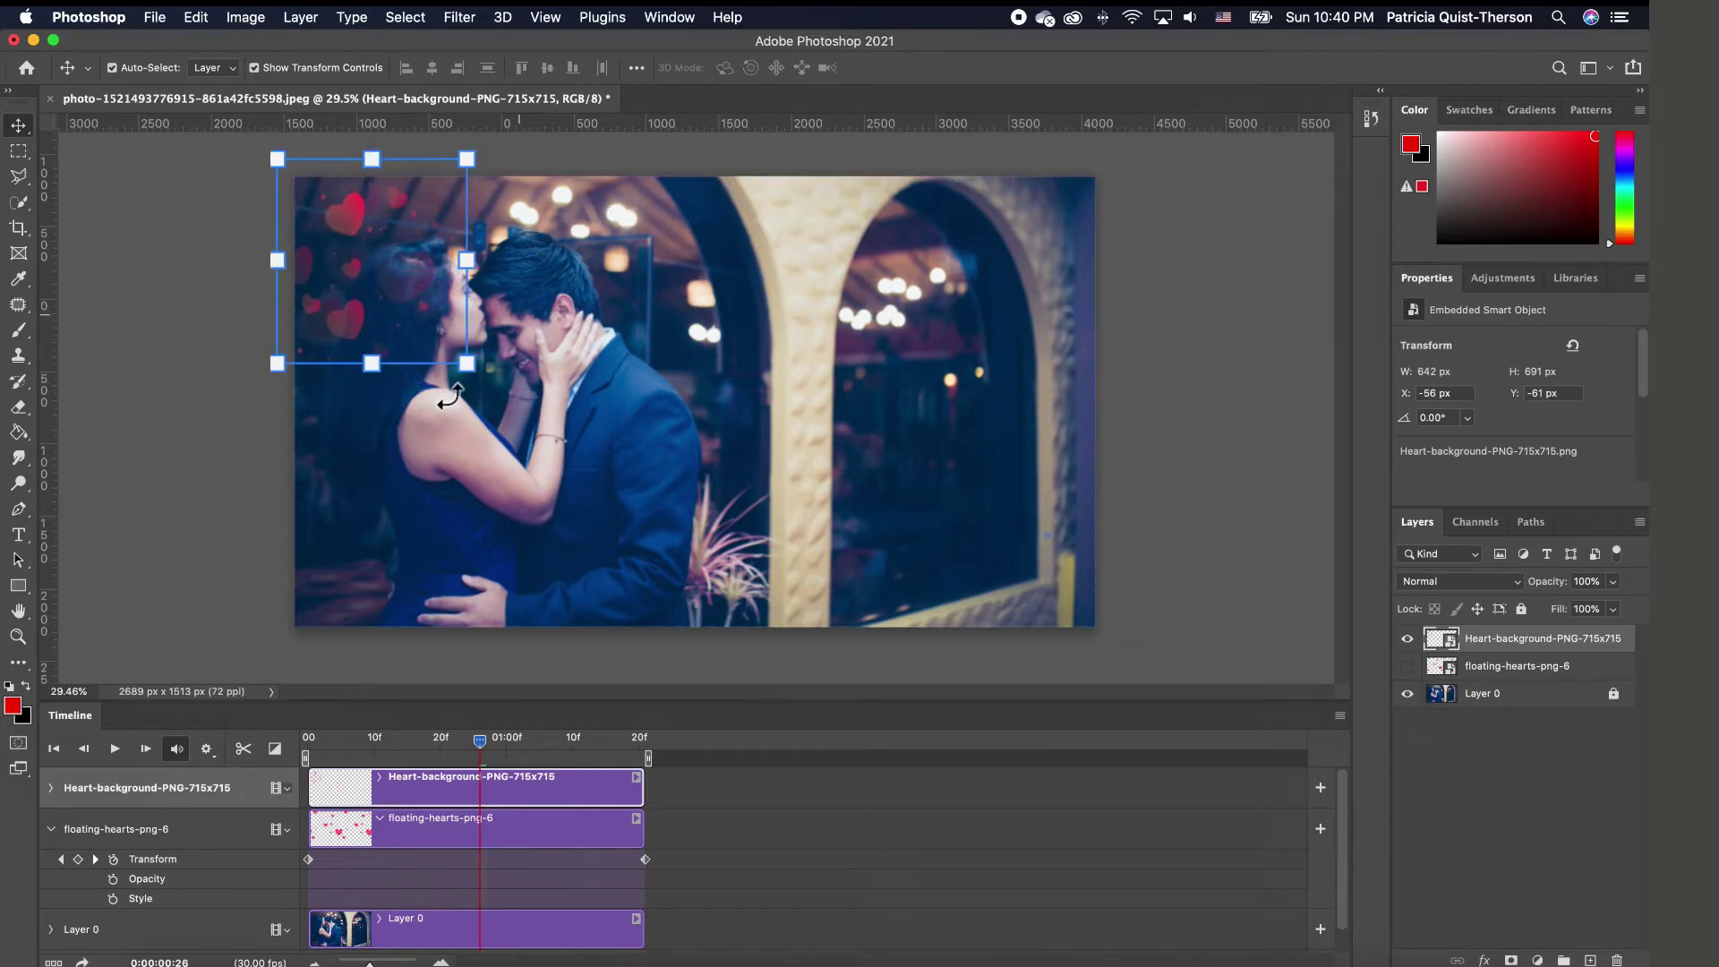
drag(464, 362, 772, 661)
drag(502, 633, 517, 562)
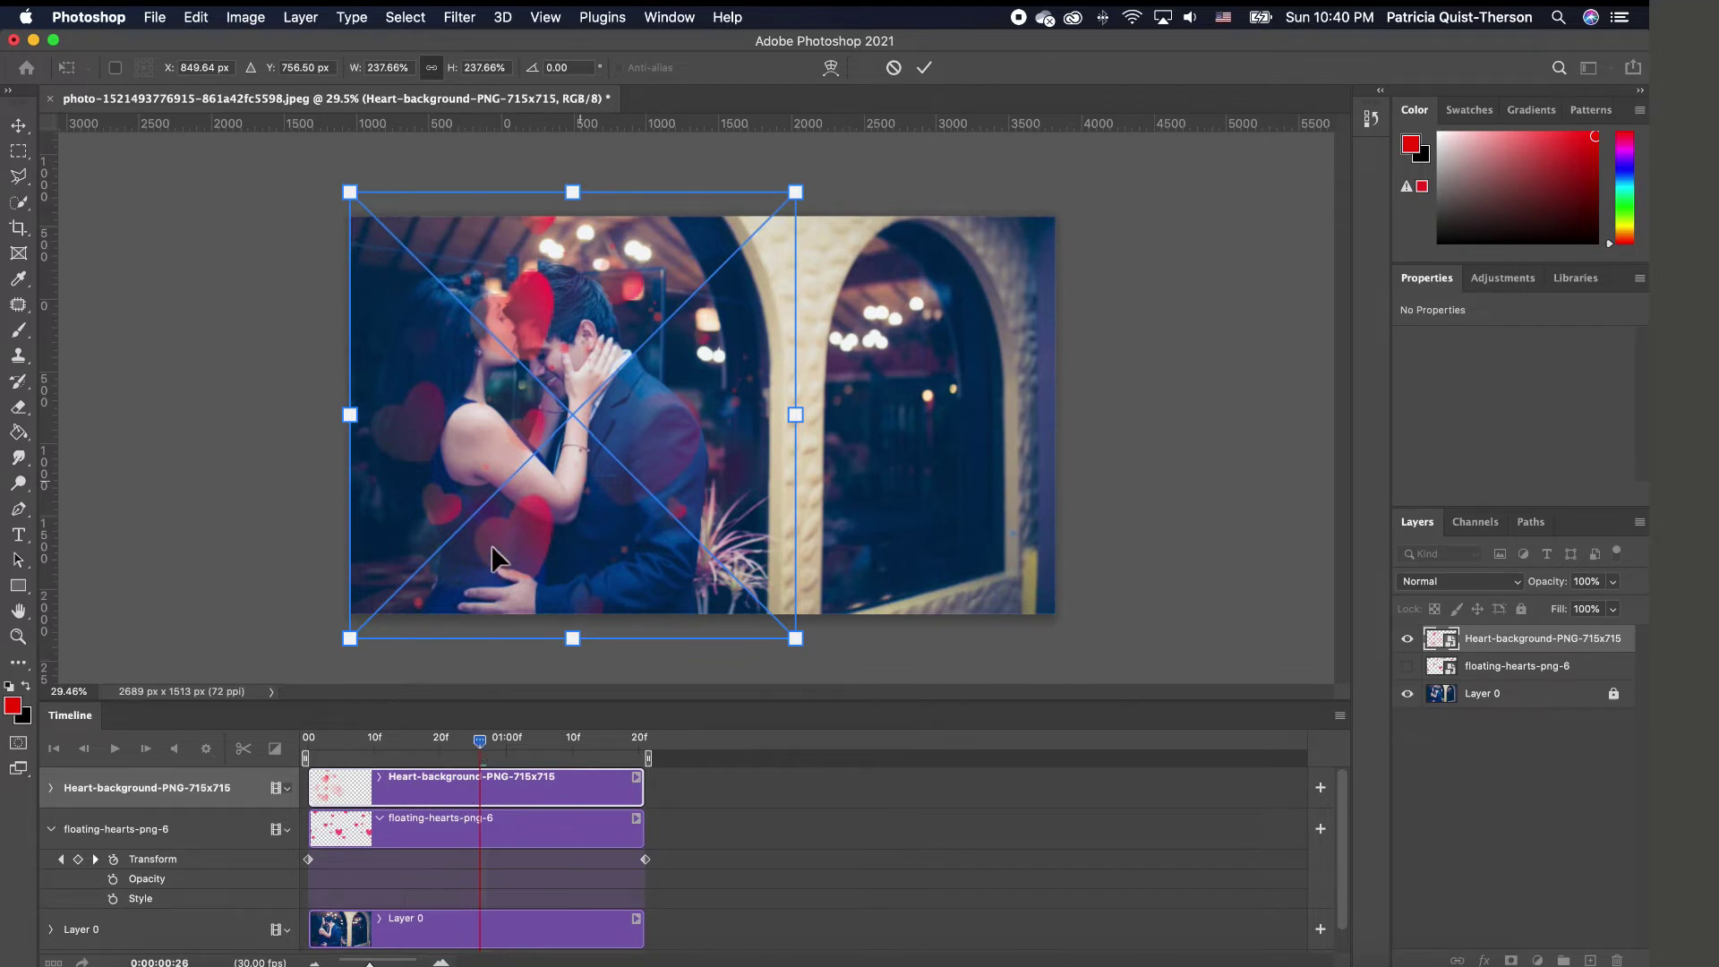
key(Return)
drag(480, 748, 309, 759)
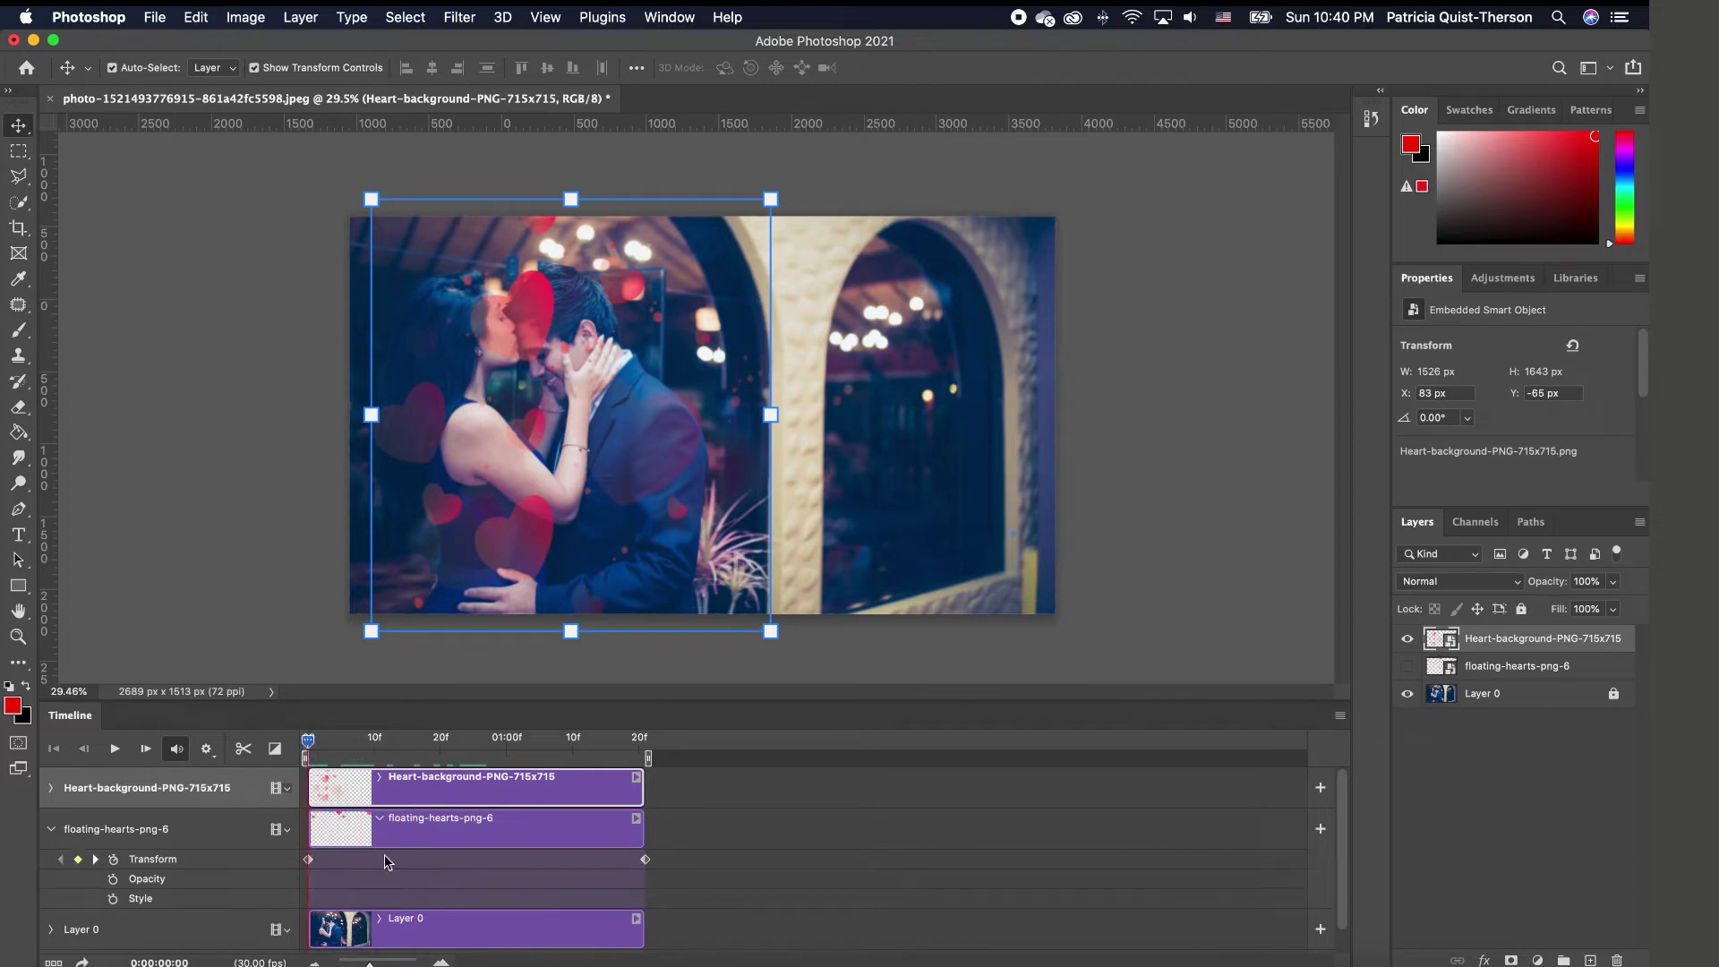
click(51, 788)
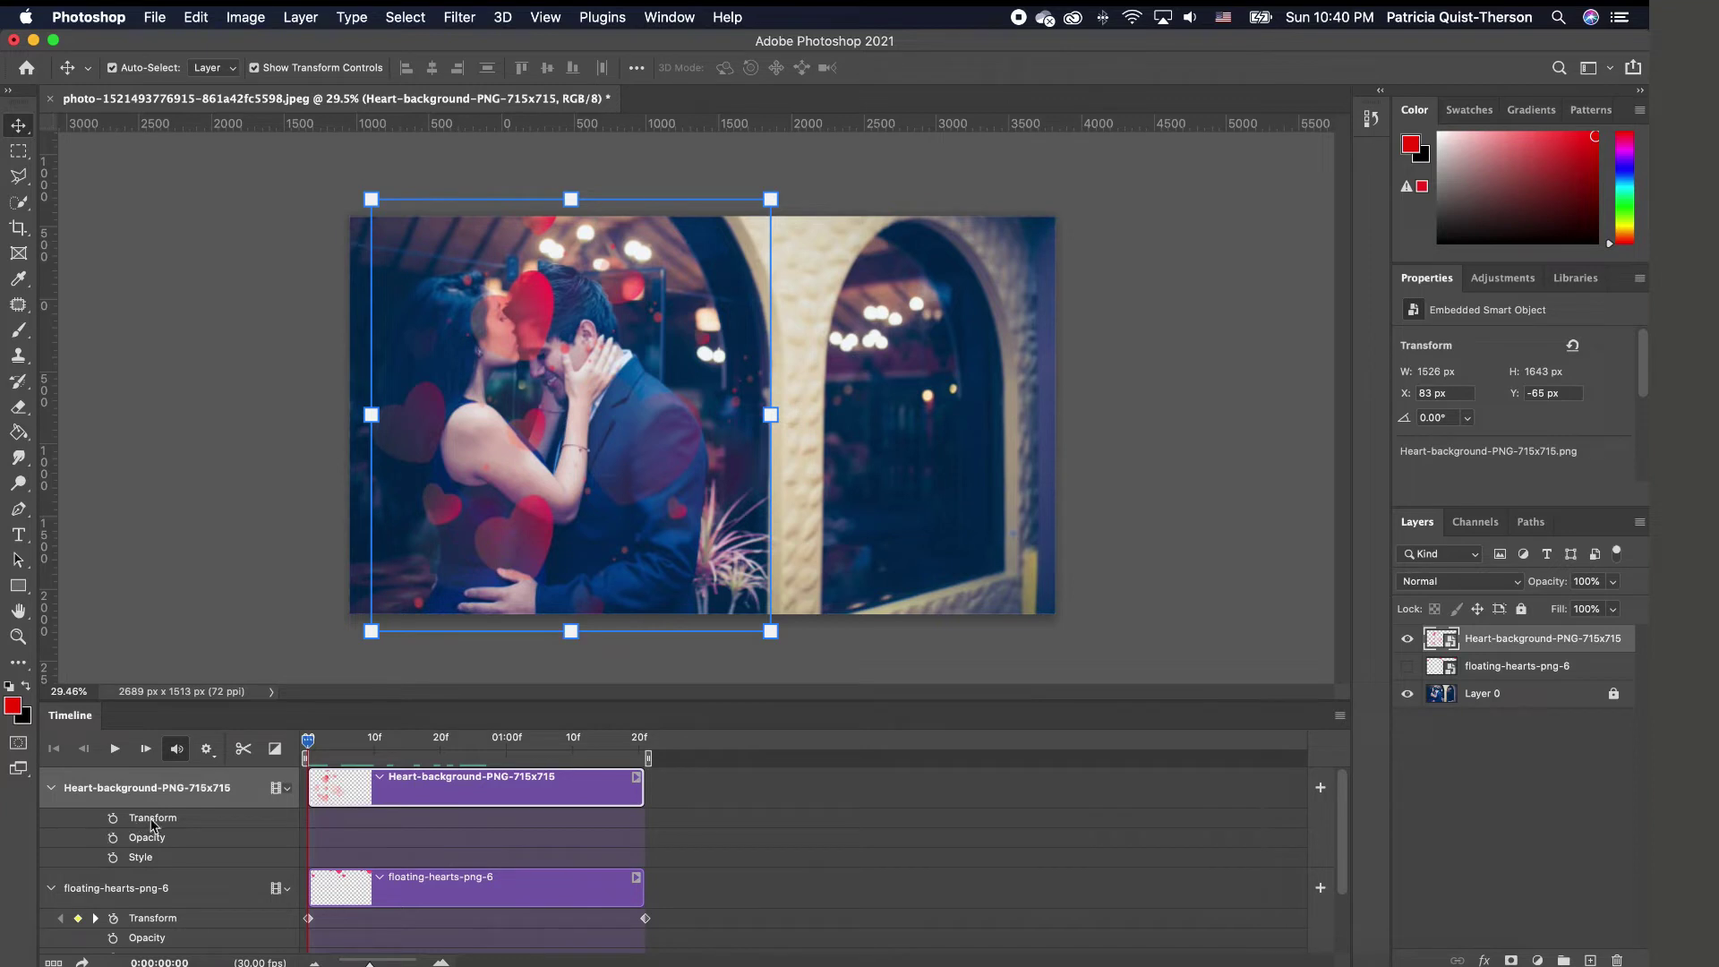
- Keyframe Heart-background's transform and enlarge it to 2972 × 3199 px at frame 26
click(114, 818)
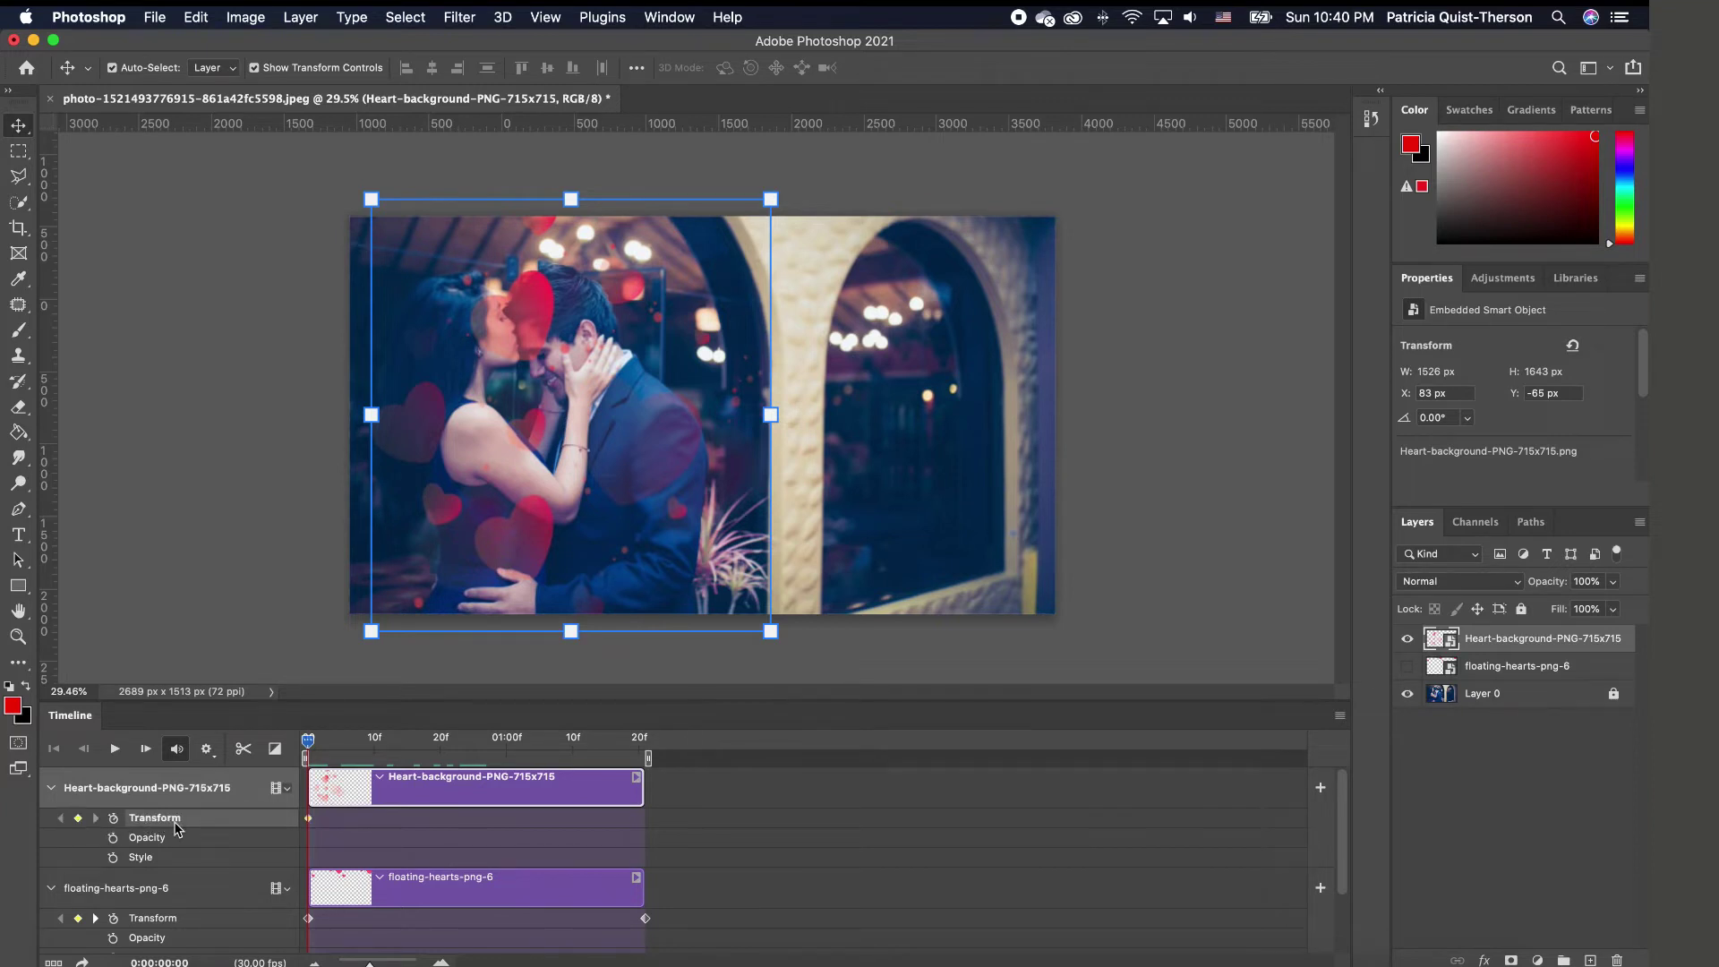
drag(309, 746, 482, 762)
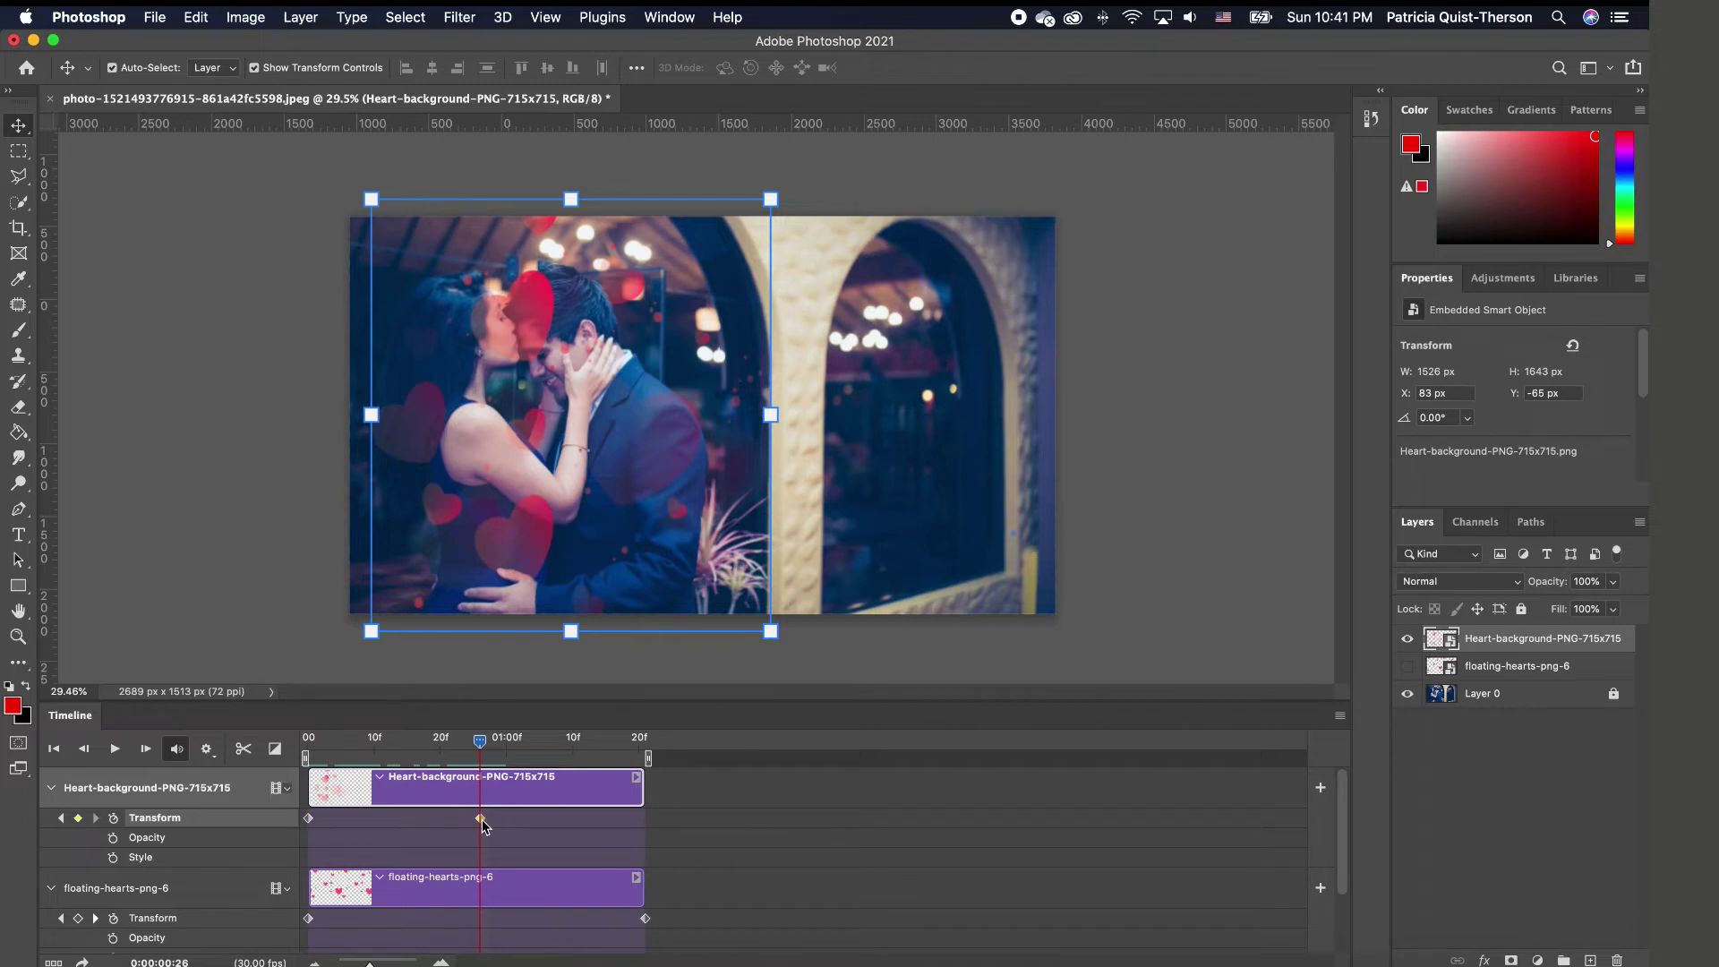
drag(772, 631, 1212, 966)
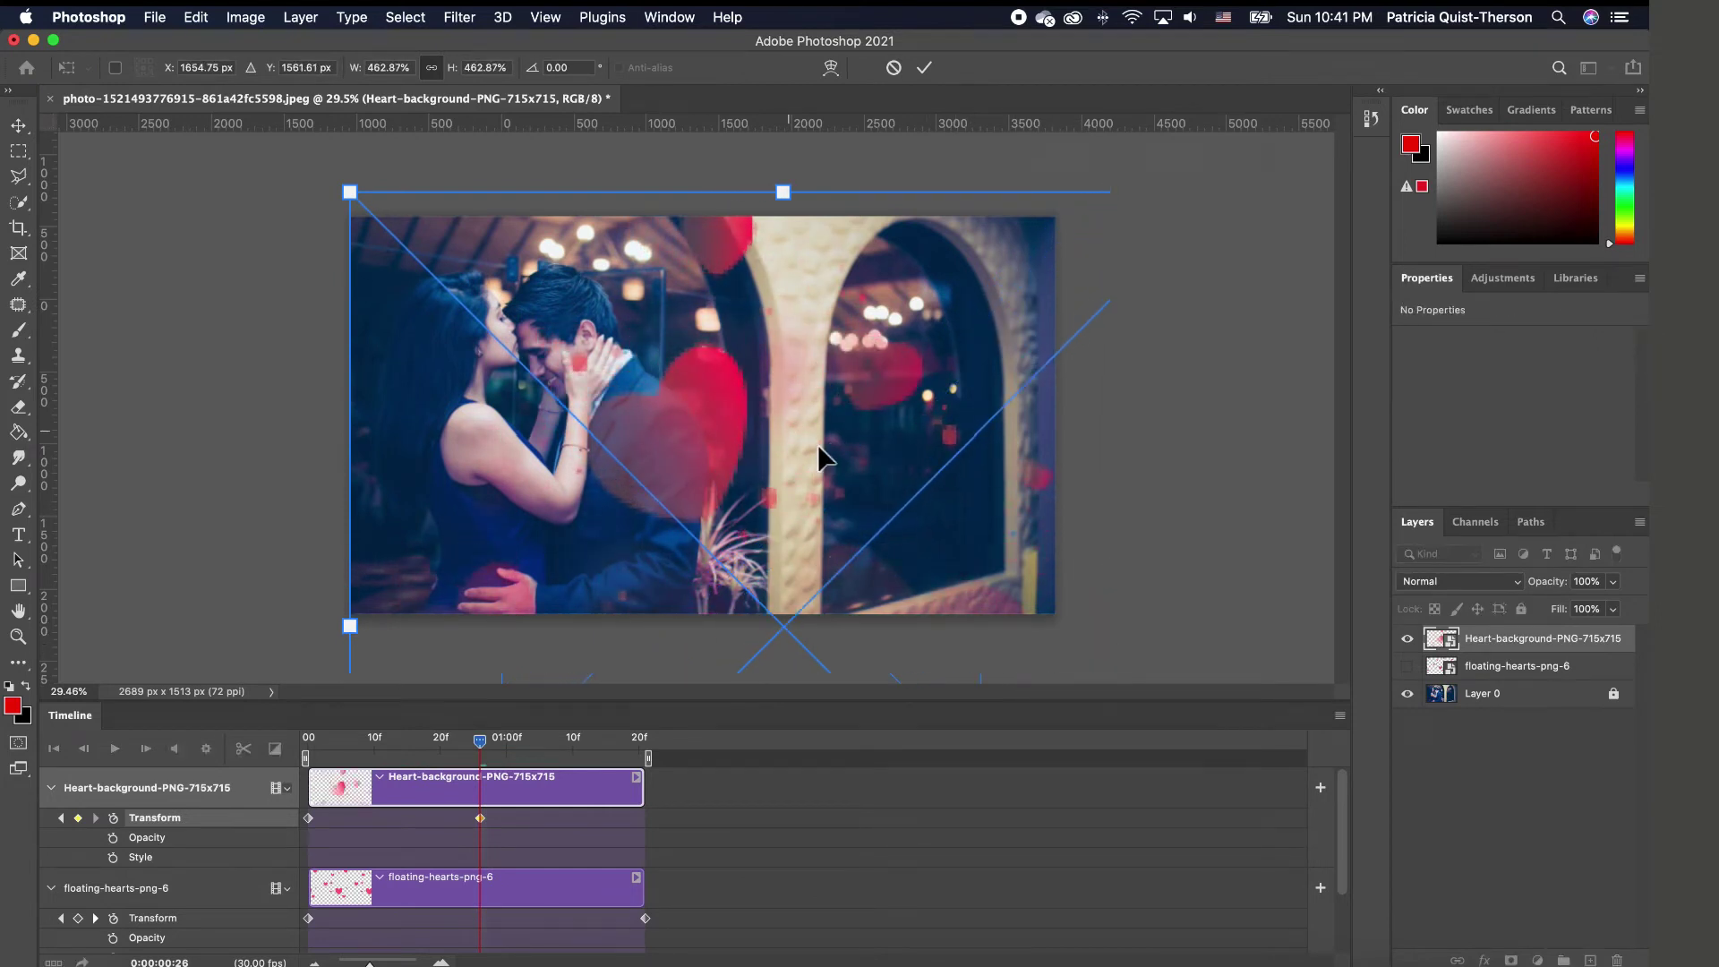
key(Return)
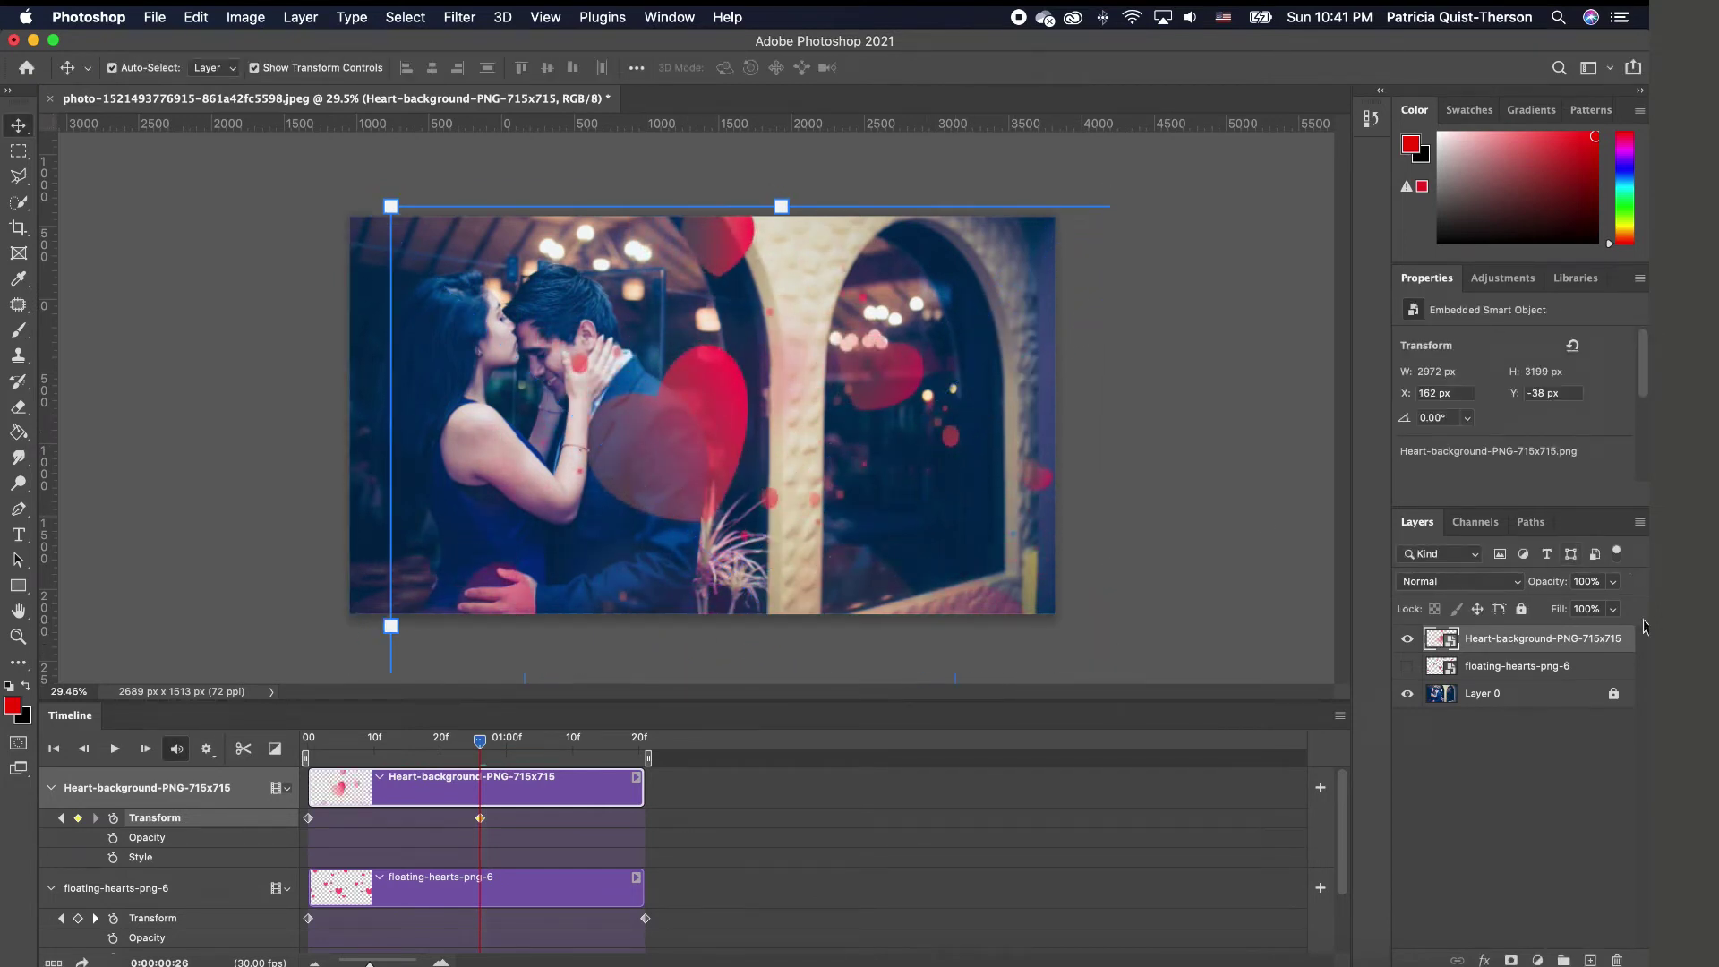
- Set Heart-background opacity to 86% and move its end size keyframe to 01:21
click(1614, 582)
drag(1613, 611, 1602, 615)
click(630, 464)
drag(482, 823, 641, 828)
drag(481, 746, 308, 741)
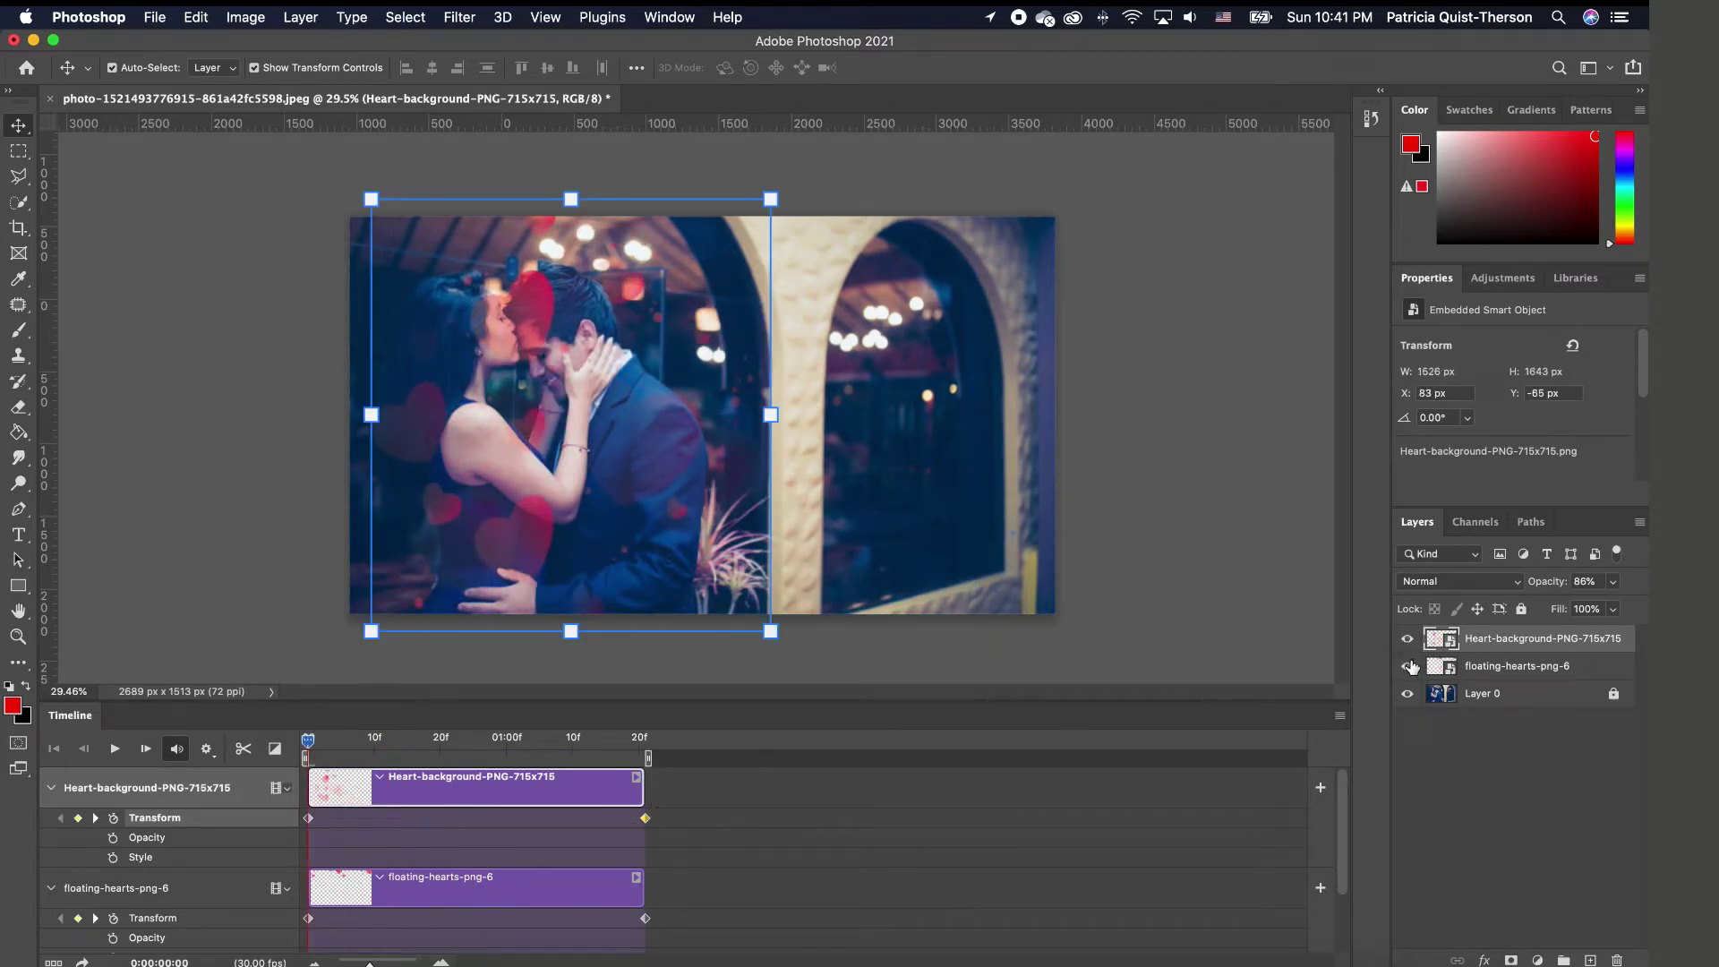
- Show floating-hearts-png-6 again and preview both heart animations together
click(1407, 666)
click(114, 750)
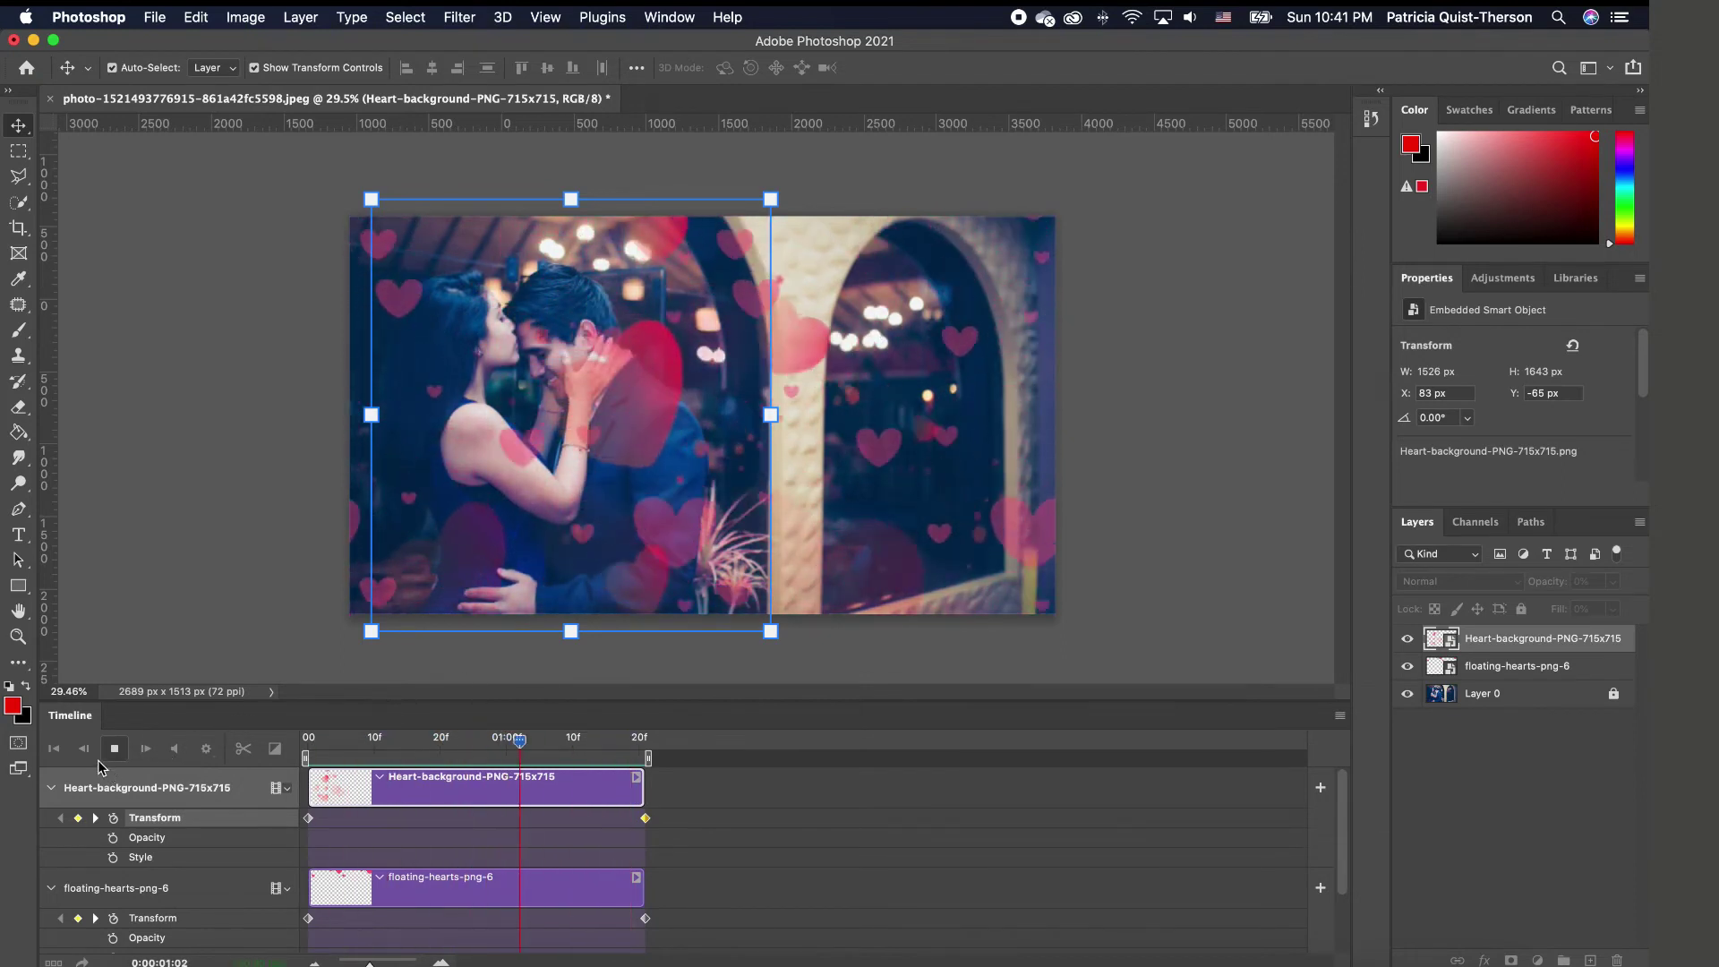
key(space)
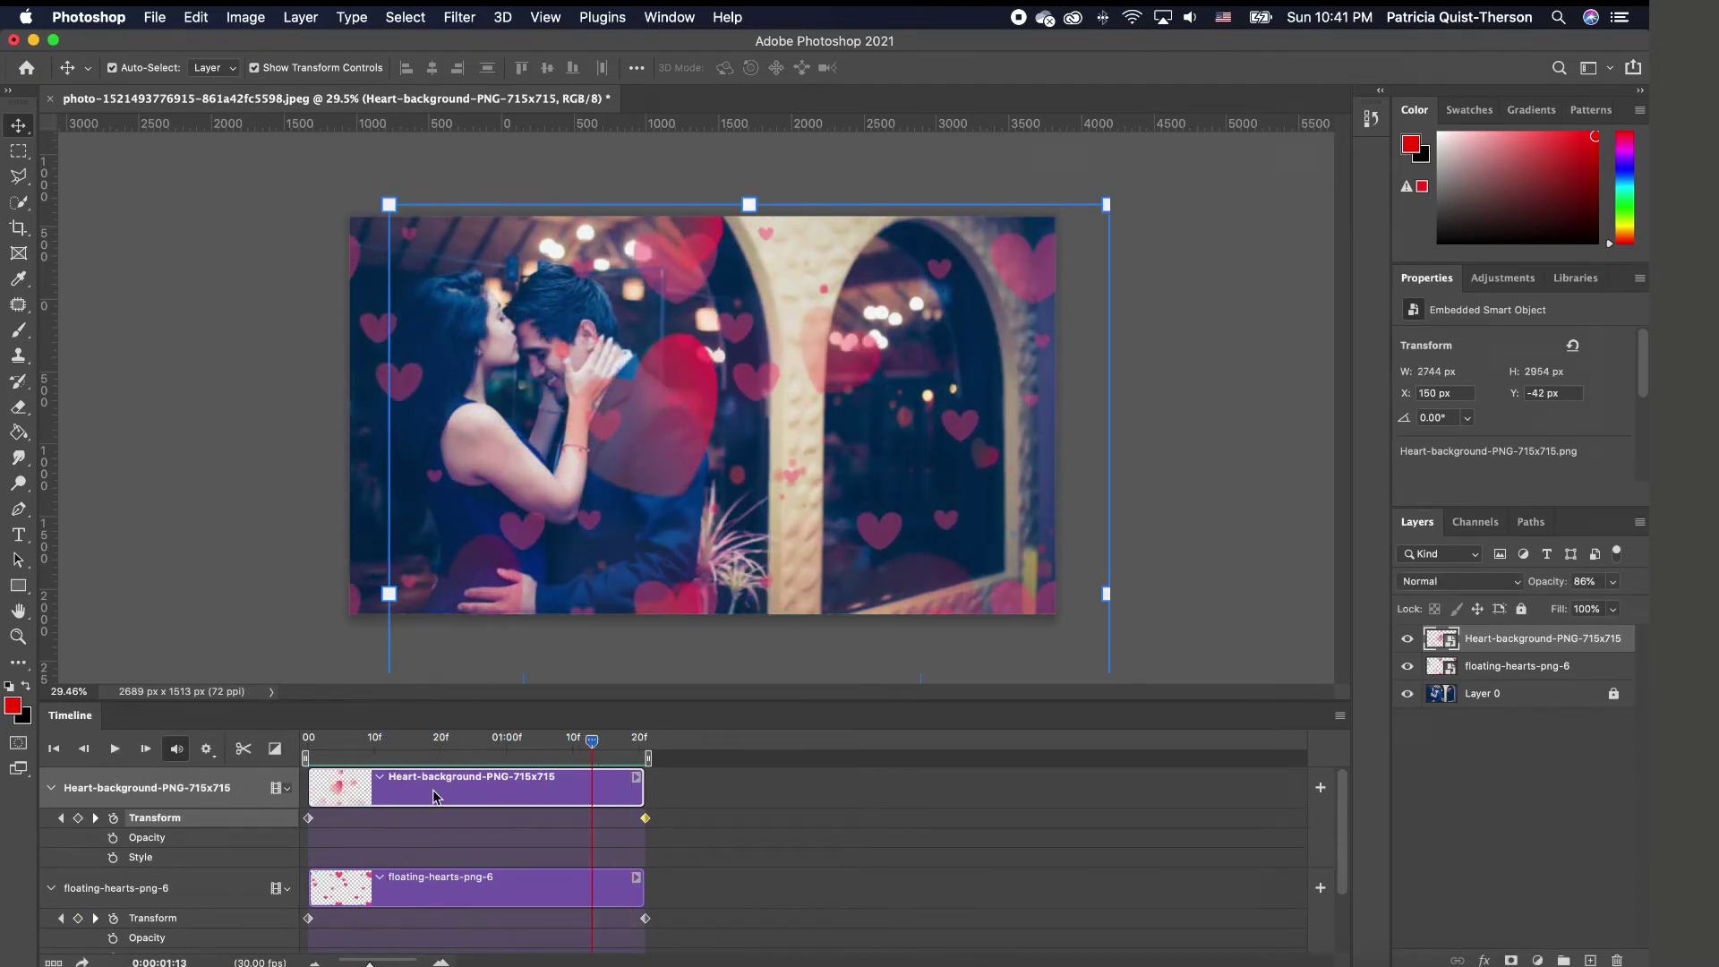
- Check the playback settings and open the clip transitions list at 1 s duration
click(212, 755)
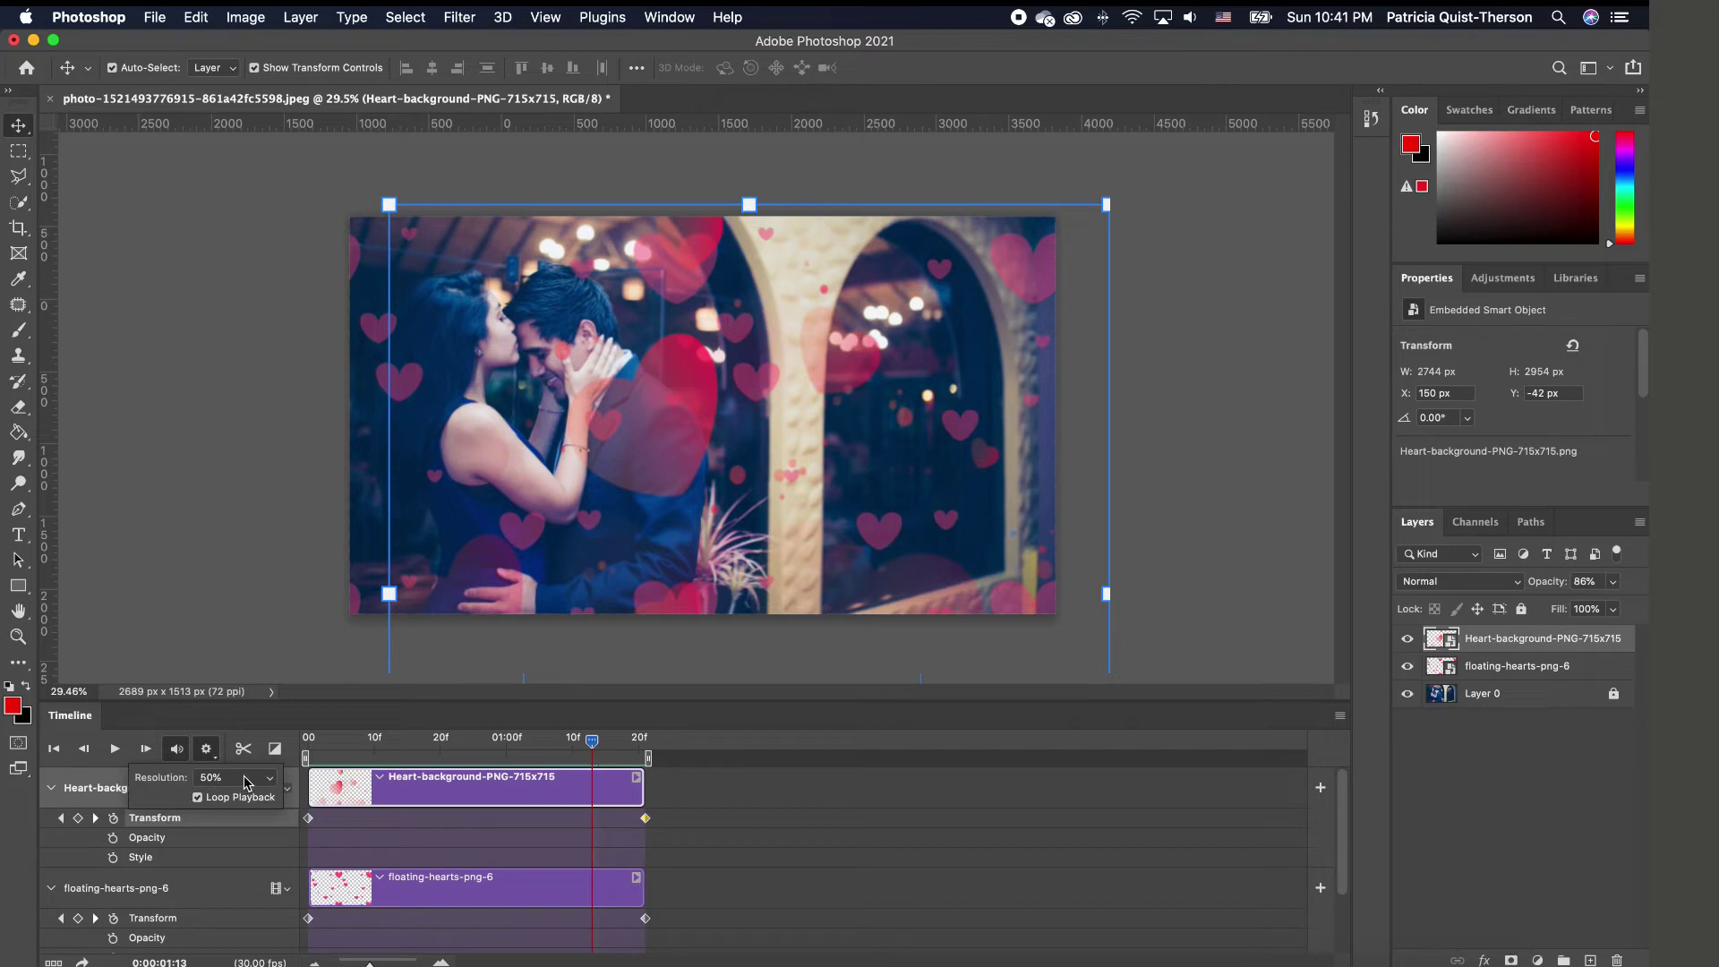
click(416, 896)
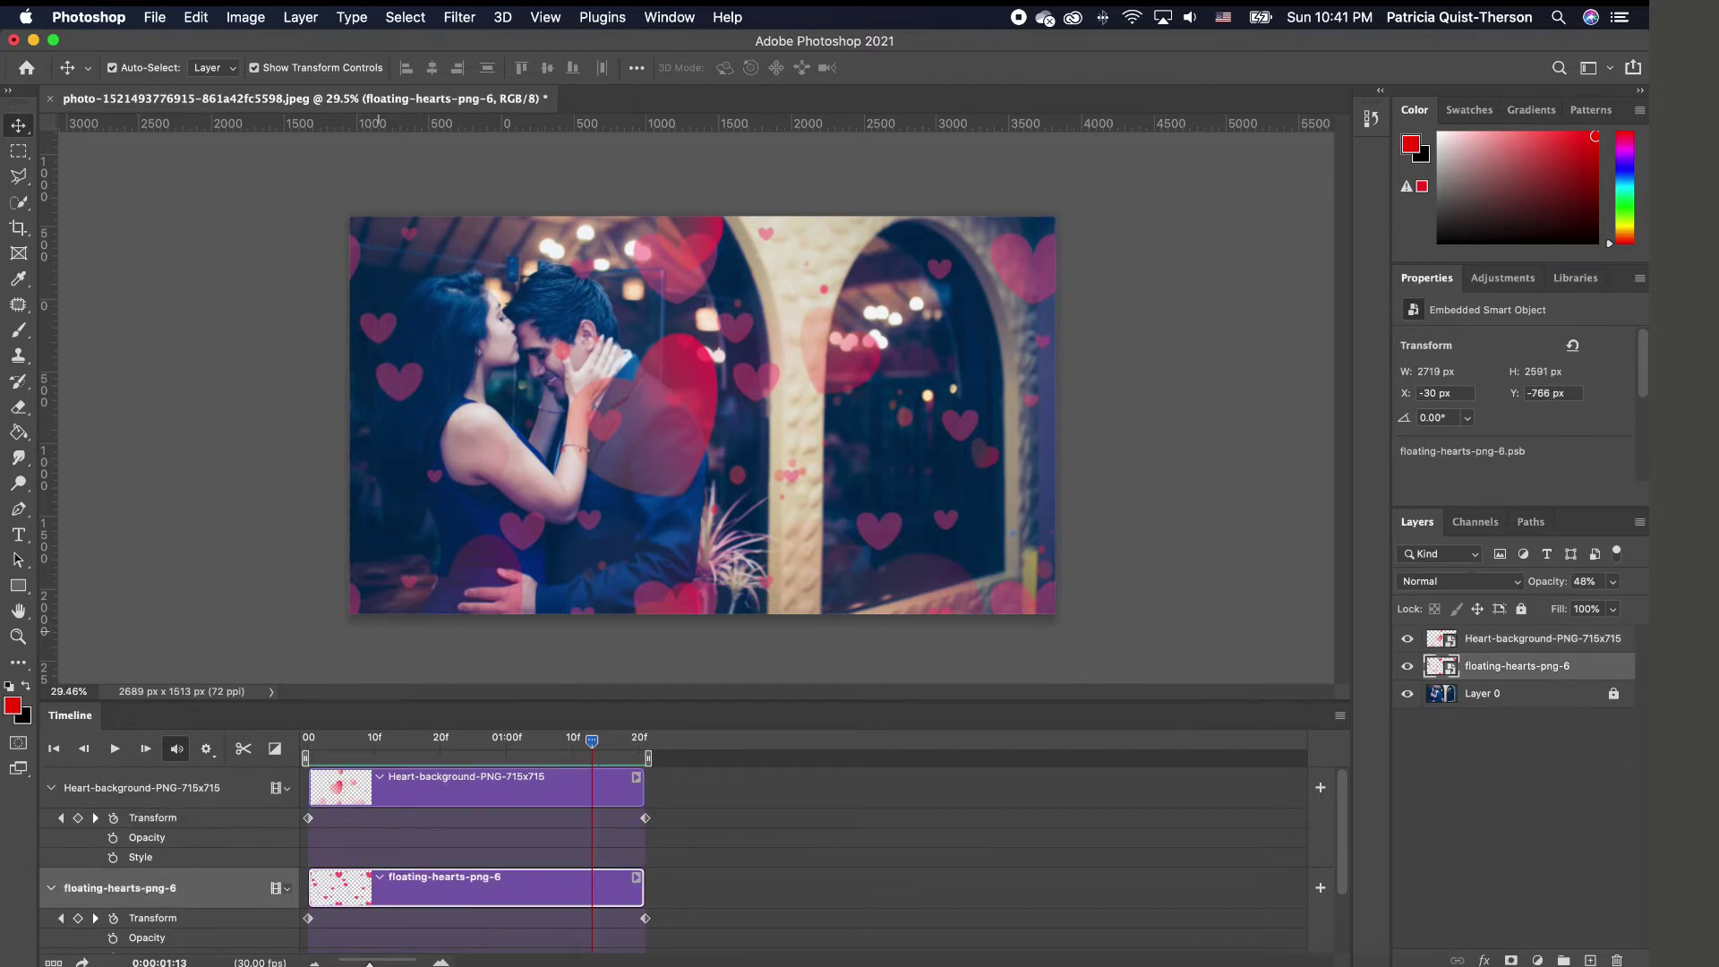
click(329, 837)
click(274, 750)
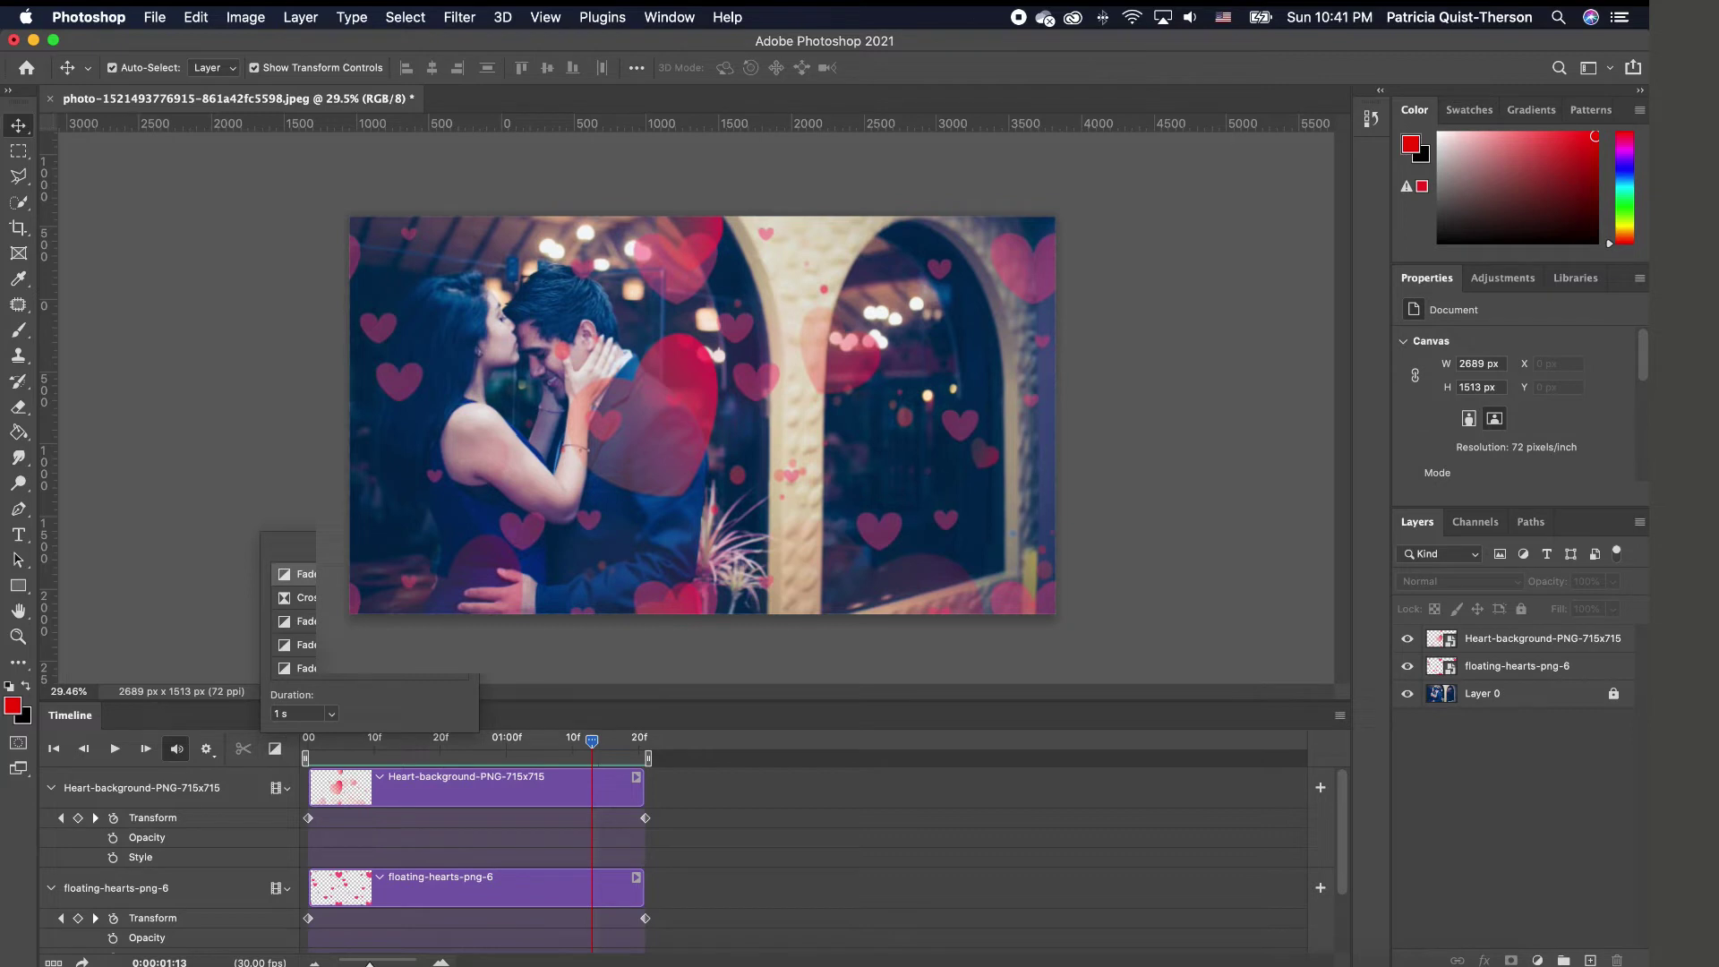
- Add Fade transitions to both ends of the Heart-background and floating-hearts clips, then replay from frame one
drag(295, 574, 344, 786)
drag(299, 584, 537, 754)
drag(295, 574, 336, 886)
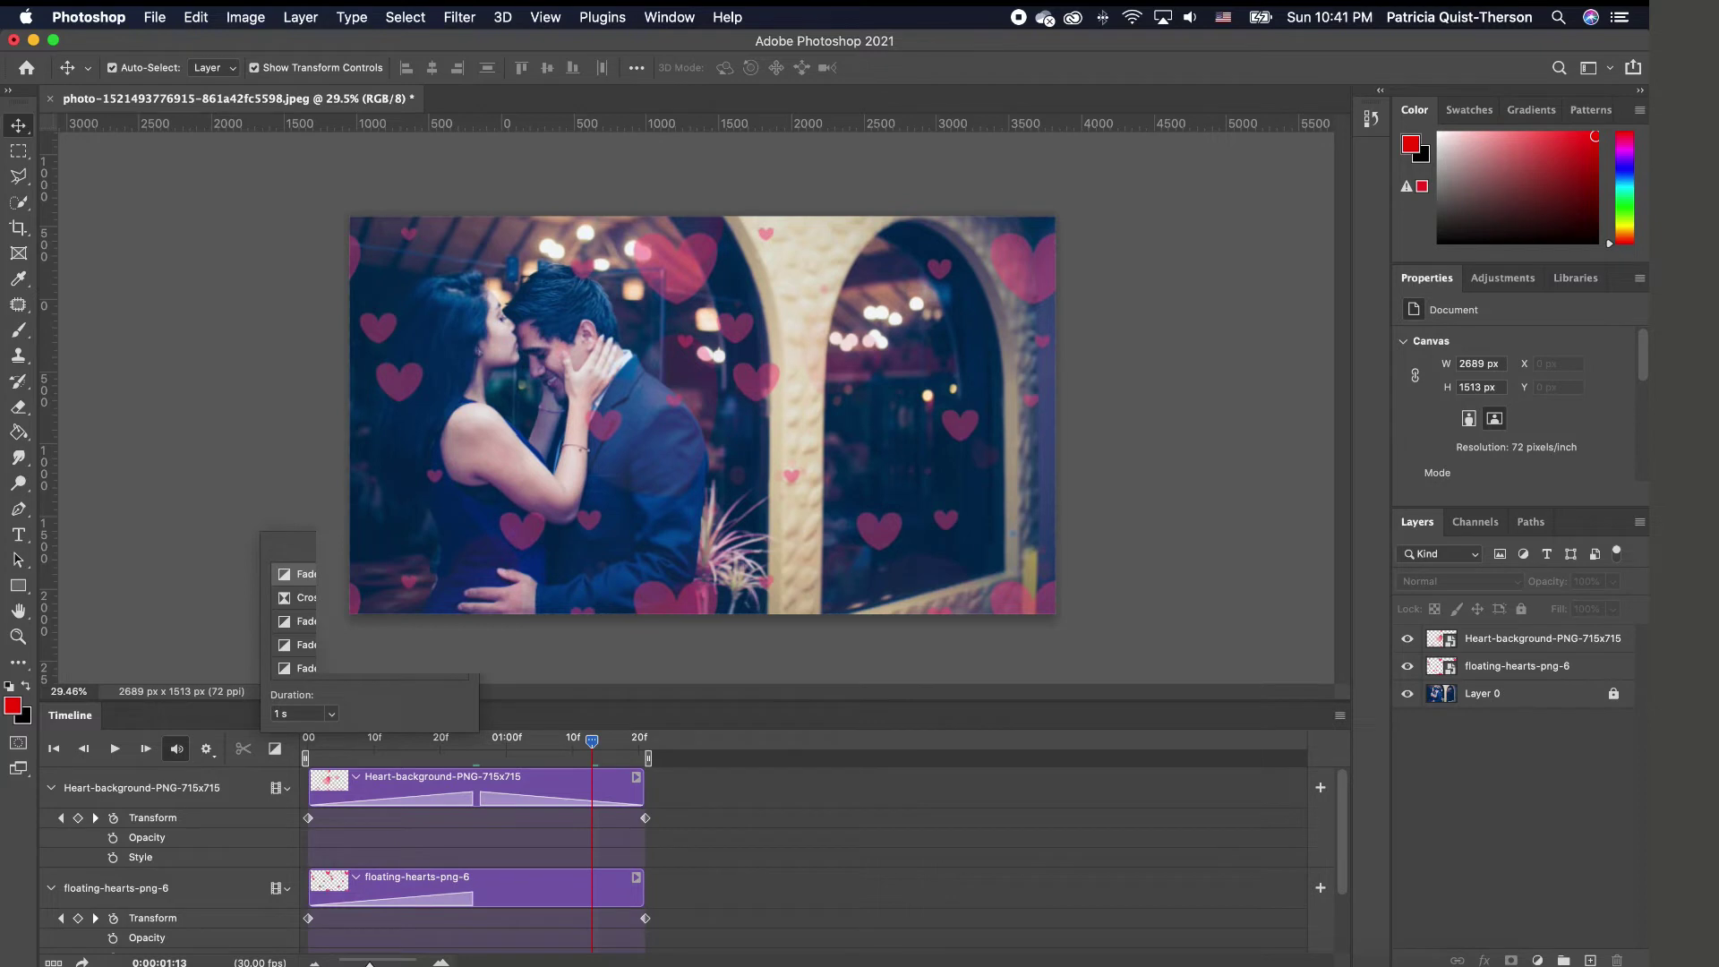
drag(557, 836, 583, 900)
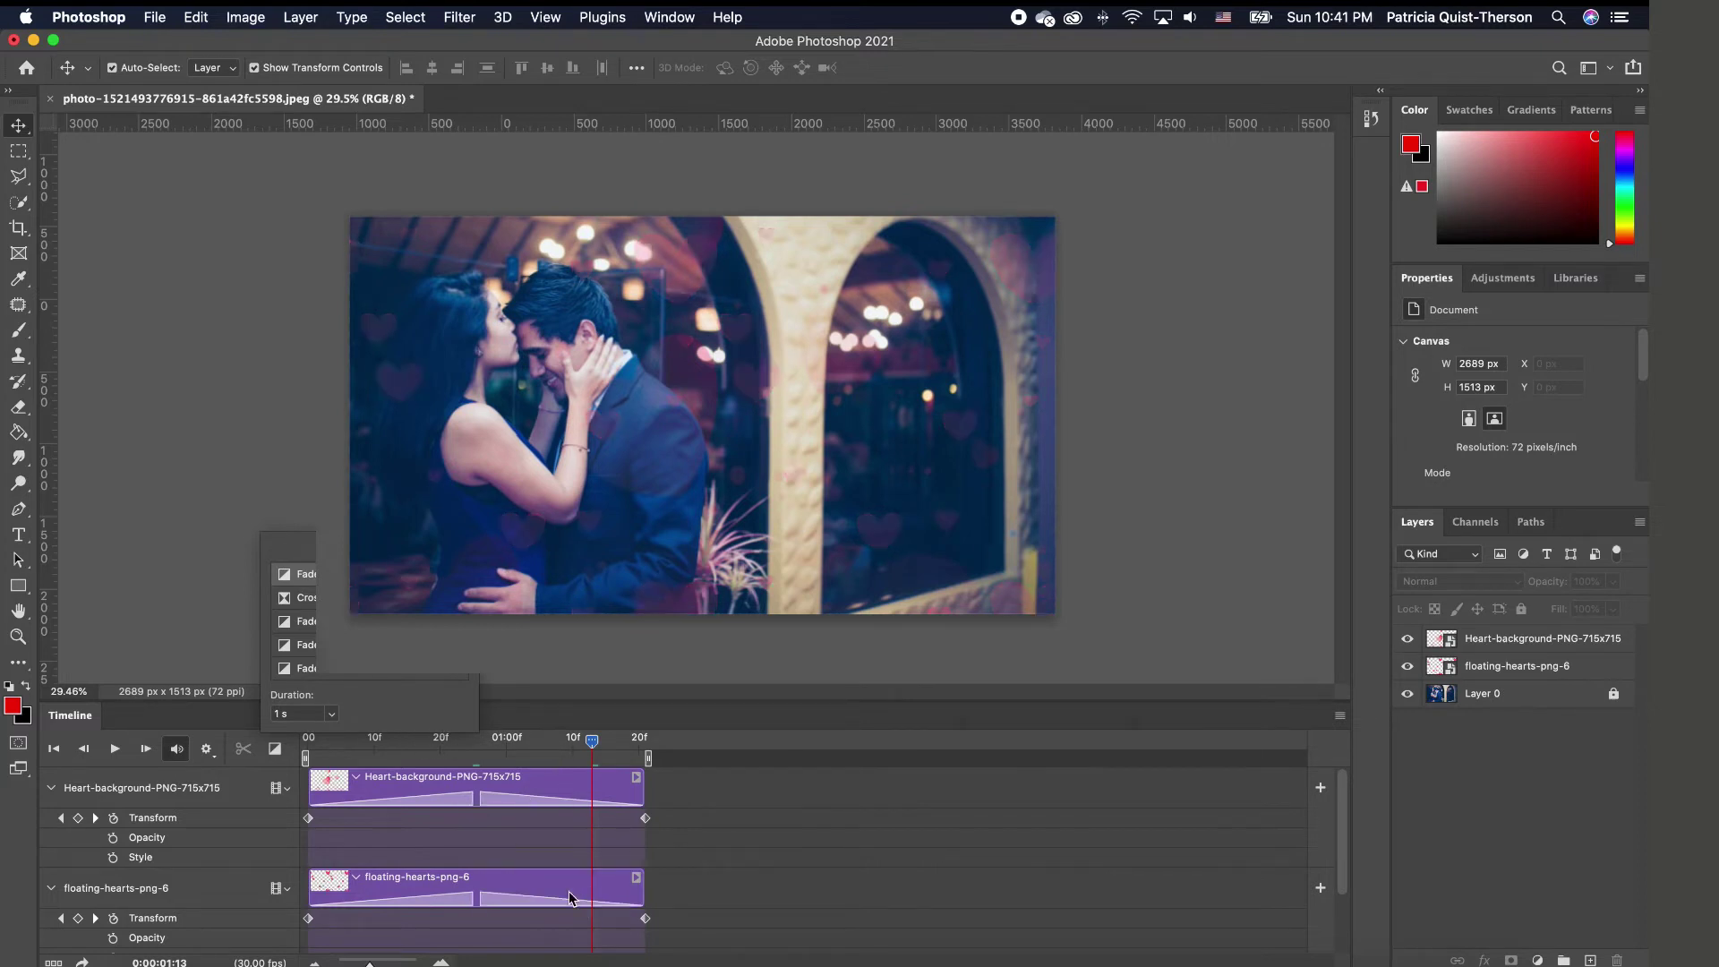
drag(591, 748, 305, 811)
click(121, 750)
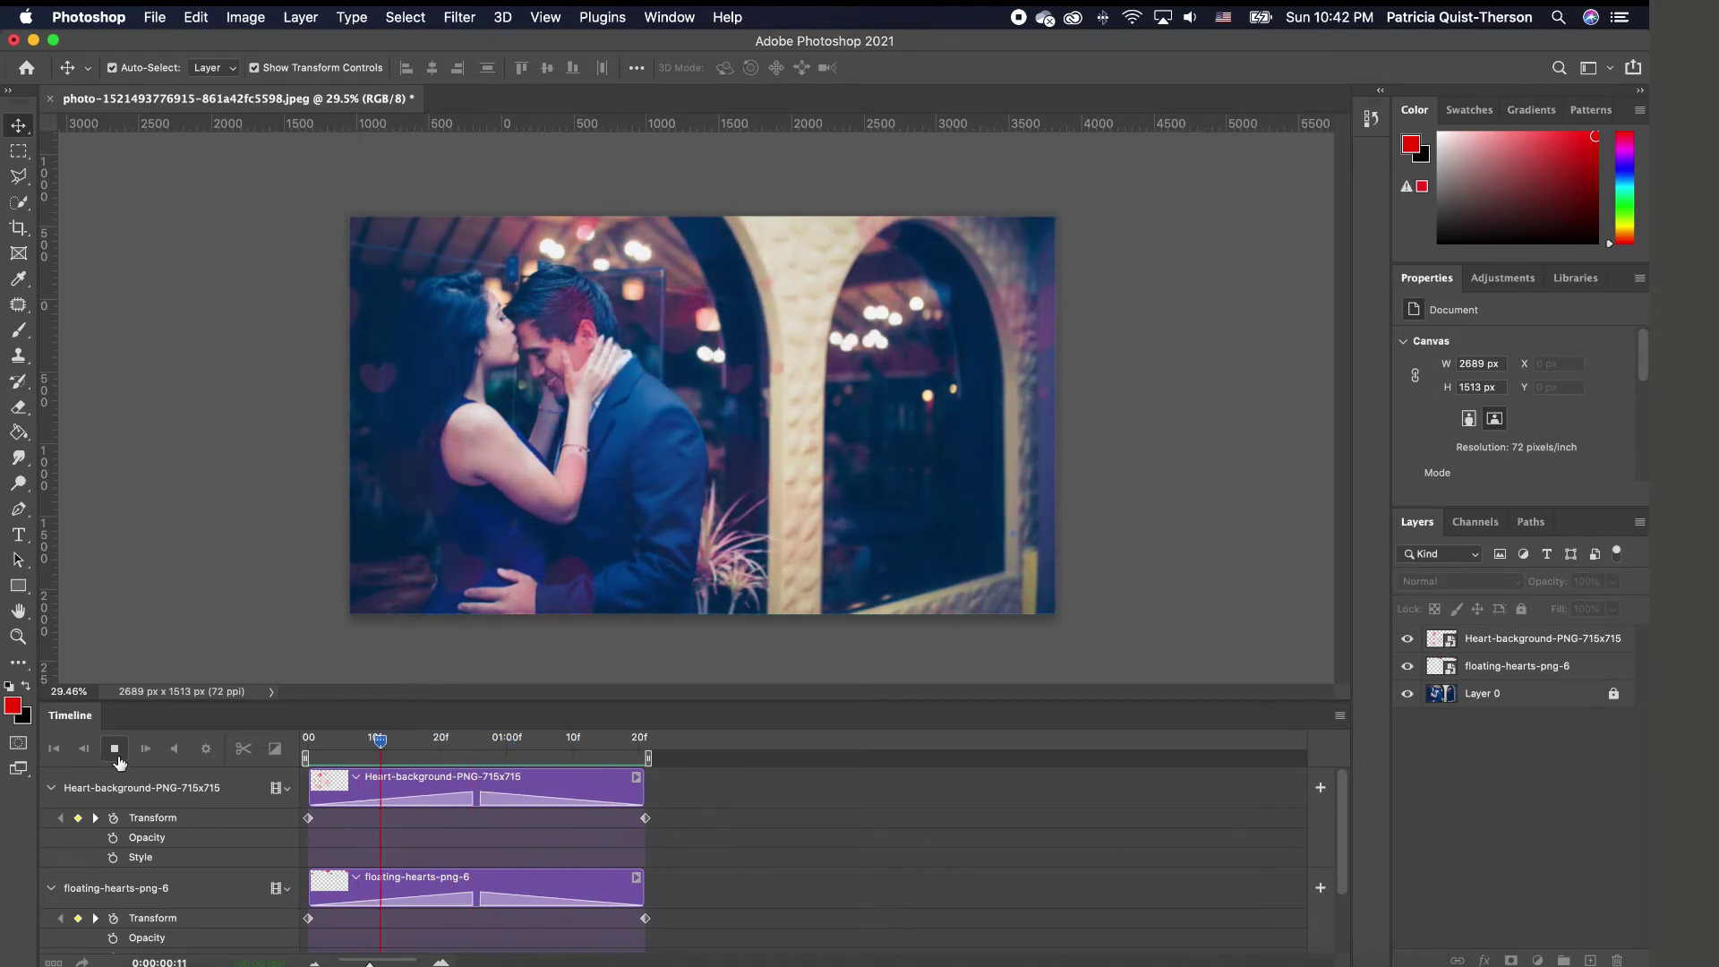
- Stop the preview and group the floating-hearts and Heart-background layers into Group 1
key(space)
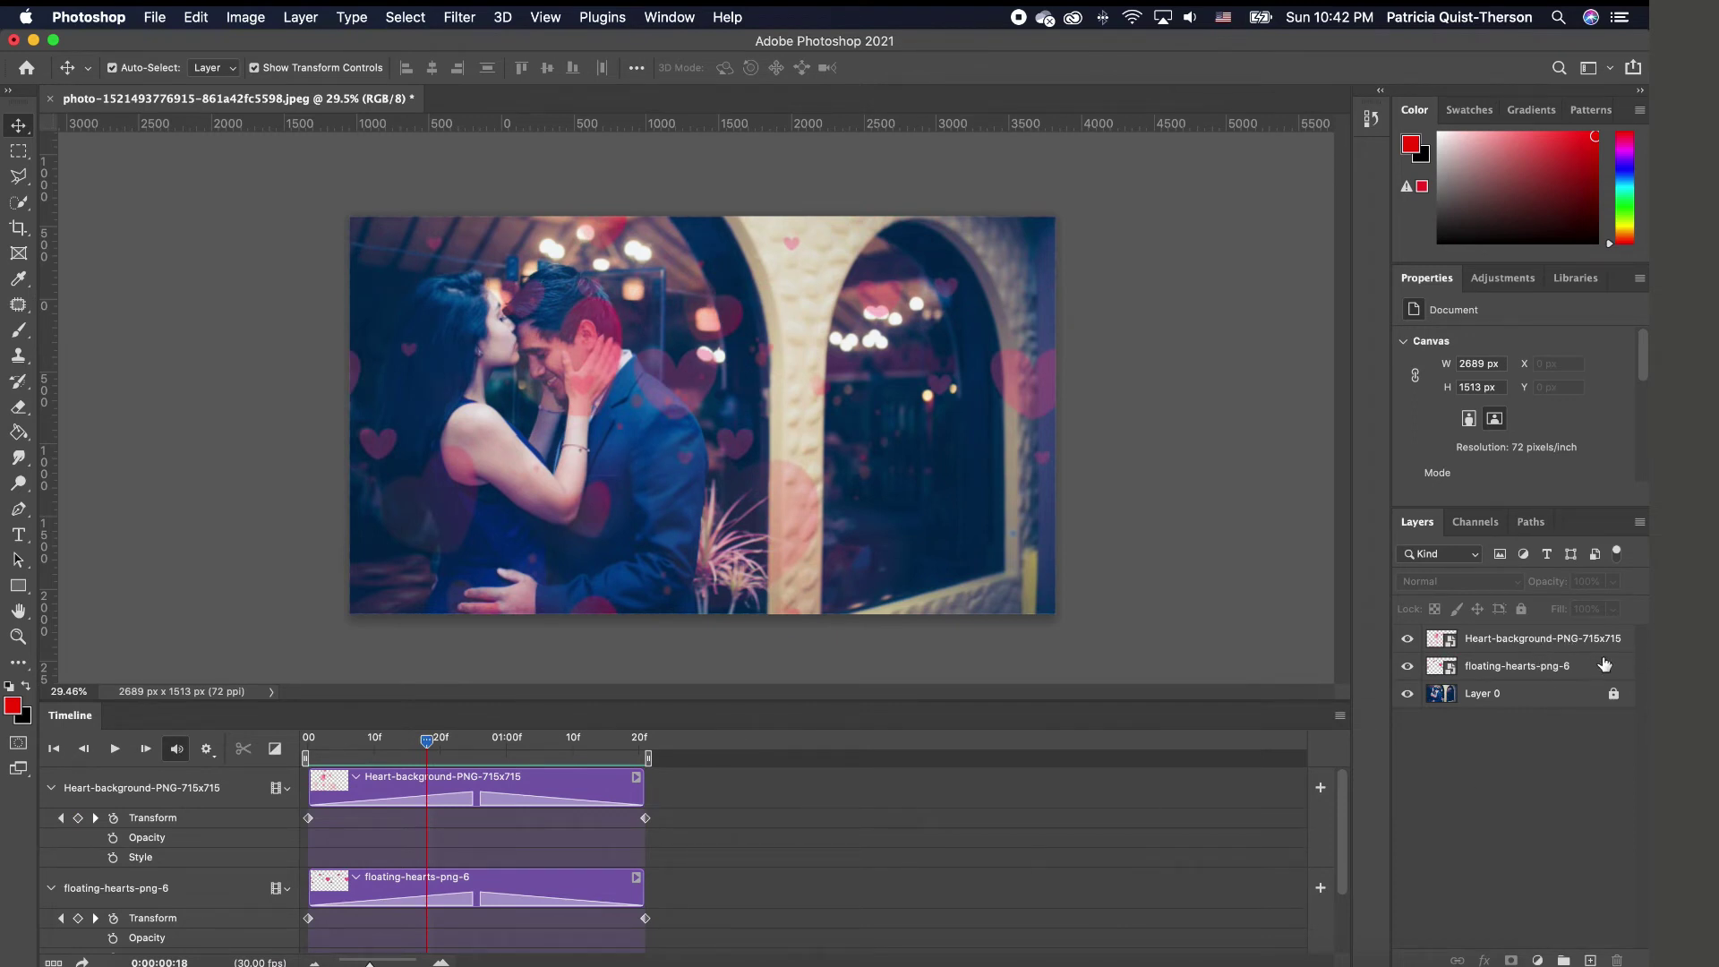
click(1535, 668)
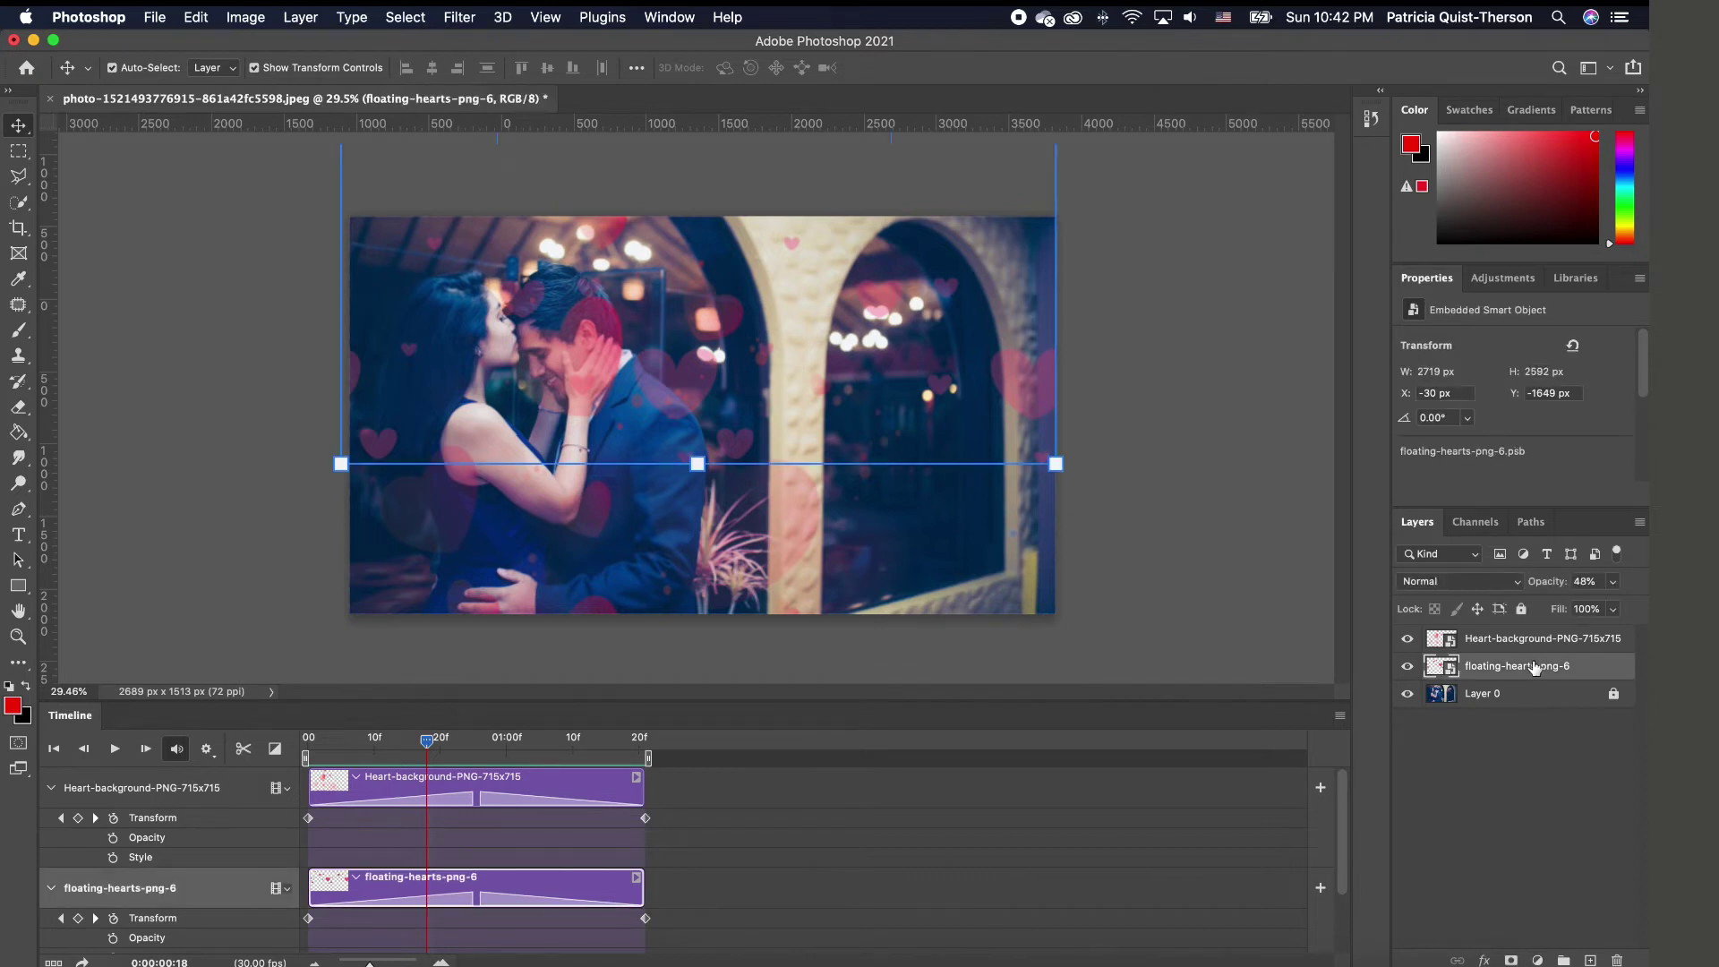
shift+click(1540, 641)
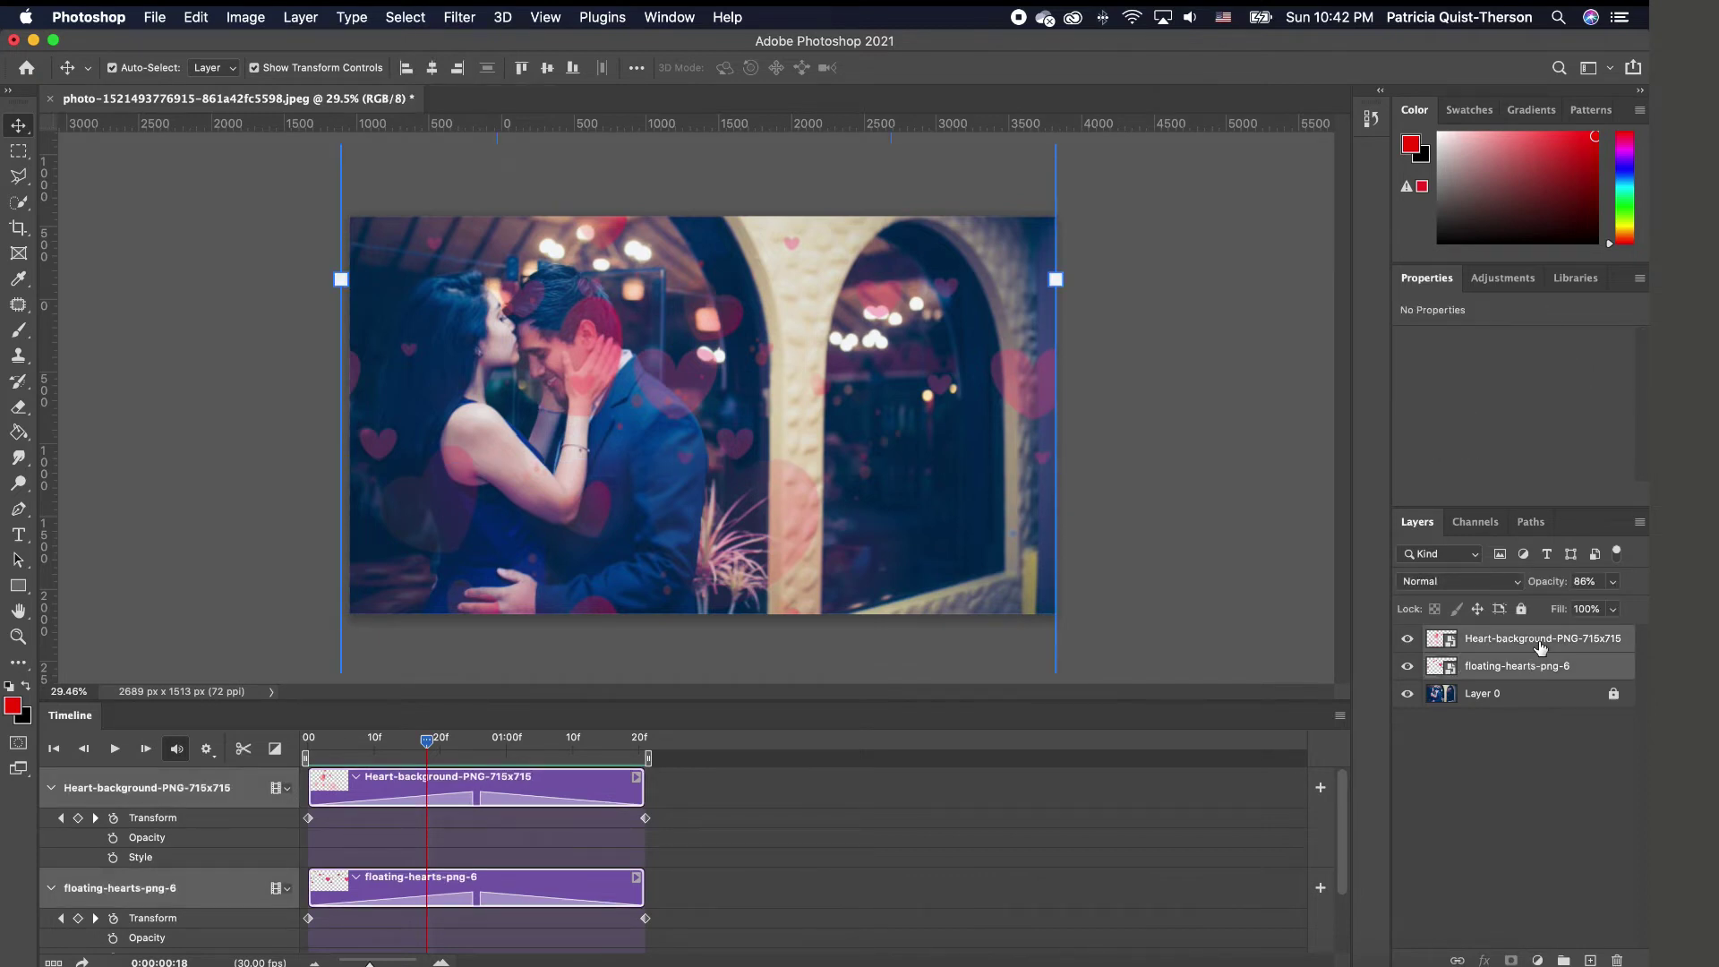
click(1562, 959)
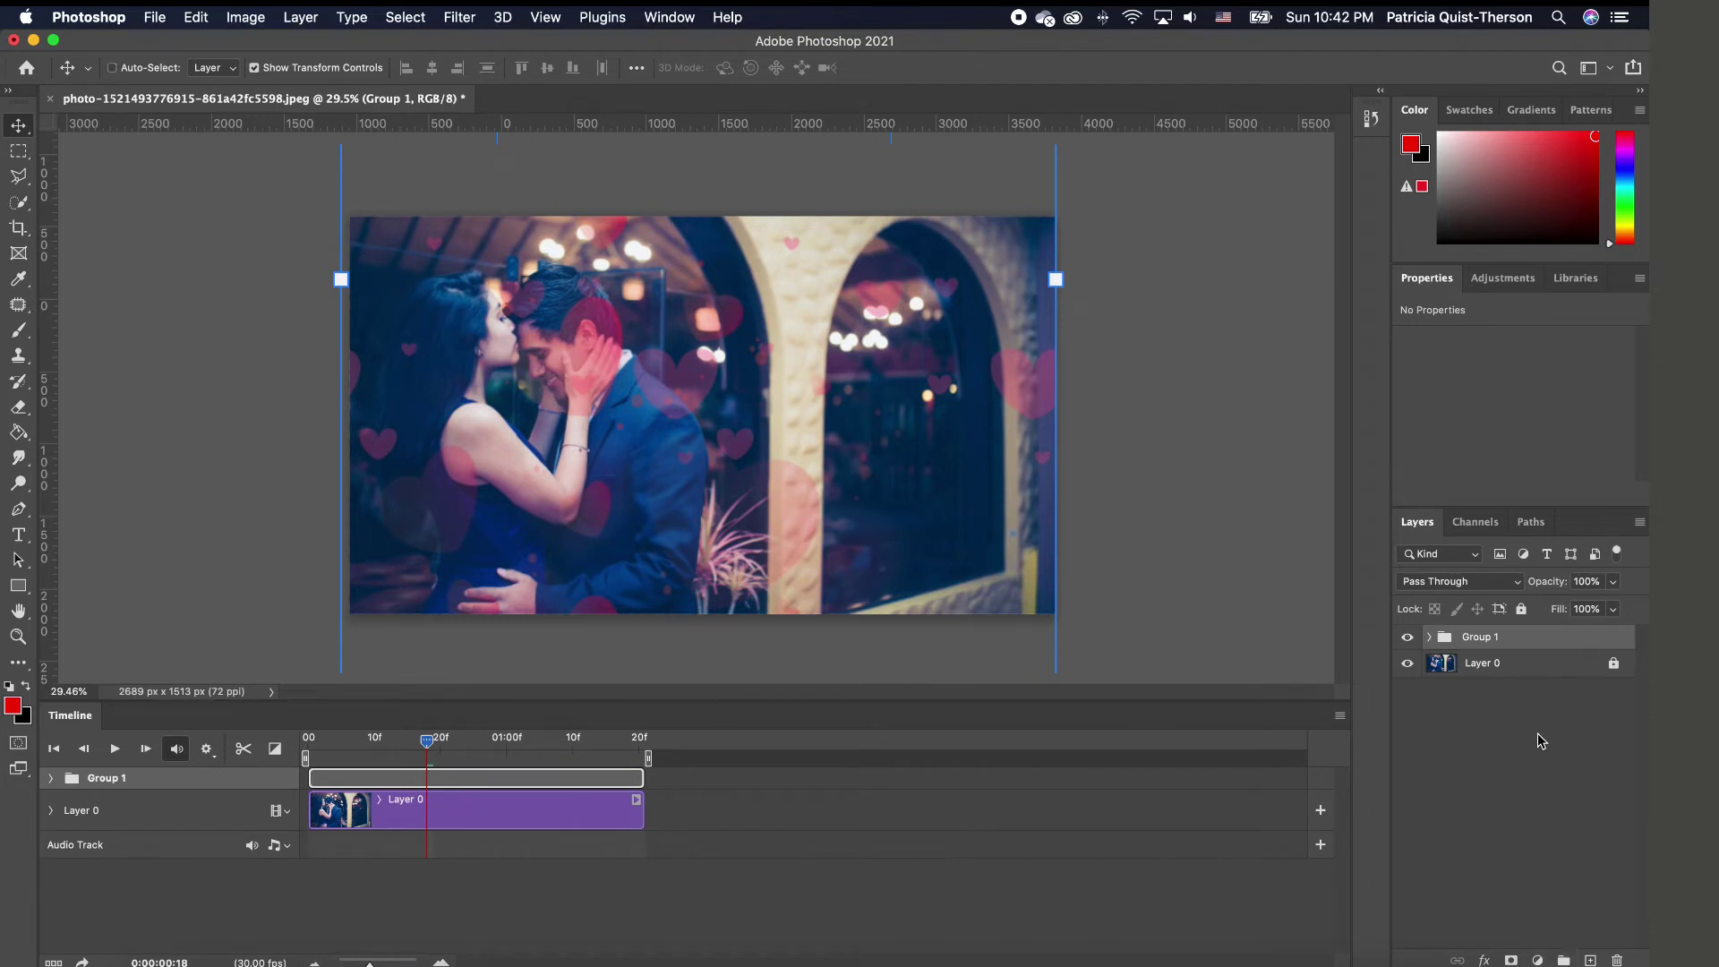
- Duplicate Group 1 into Group 1 copy through copy 5, selecting the first copy's clip
key(super+j)
key(super+j)
key(super+j)
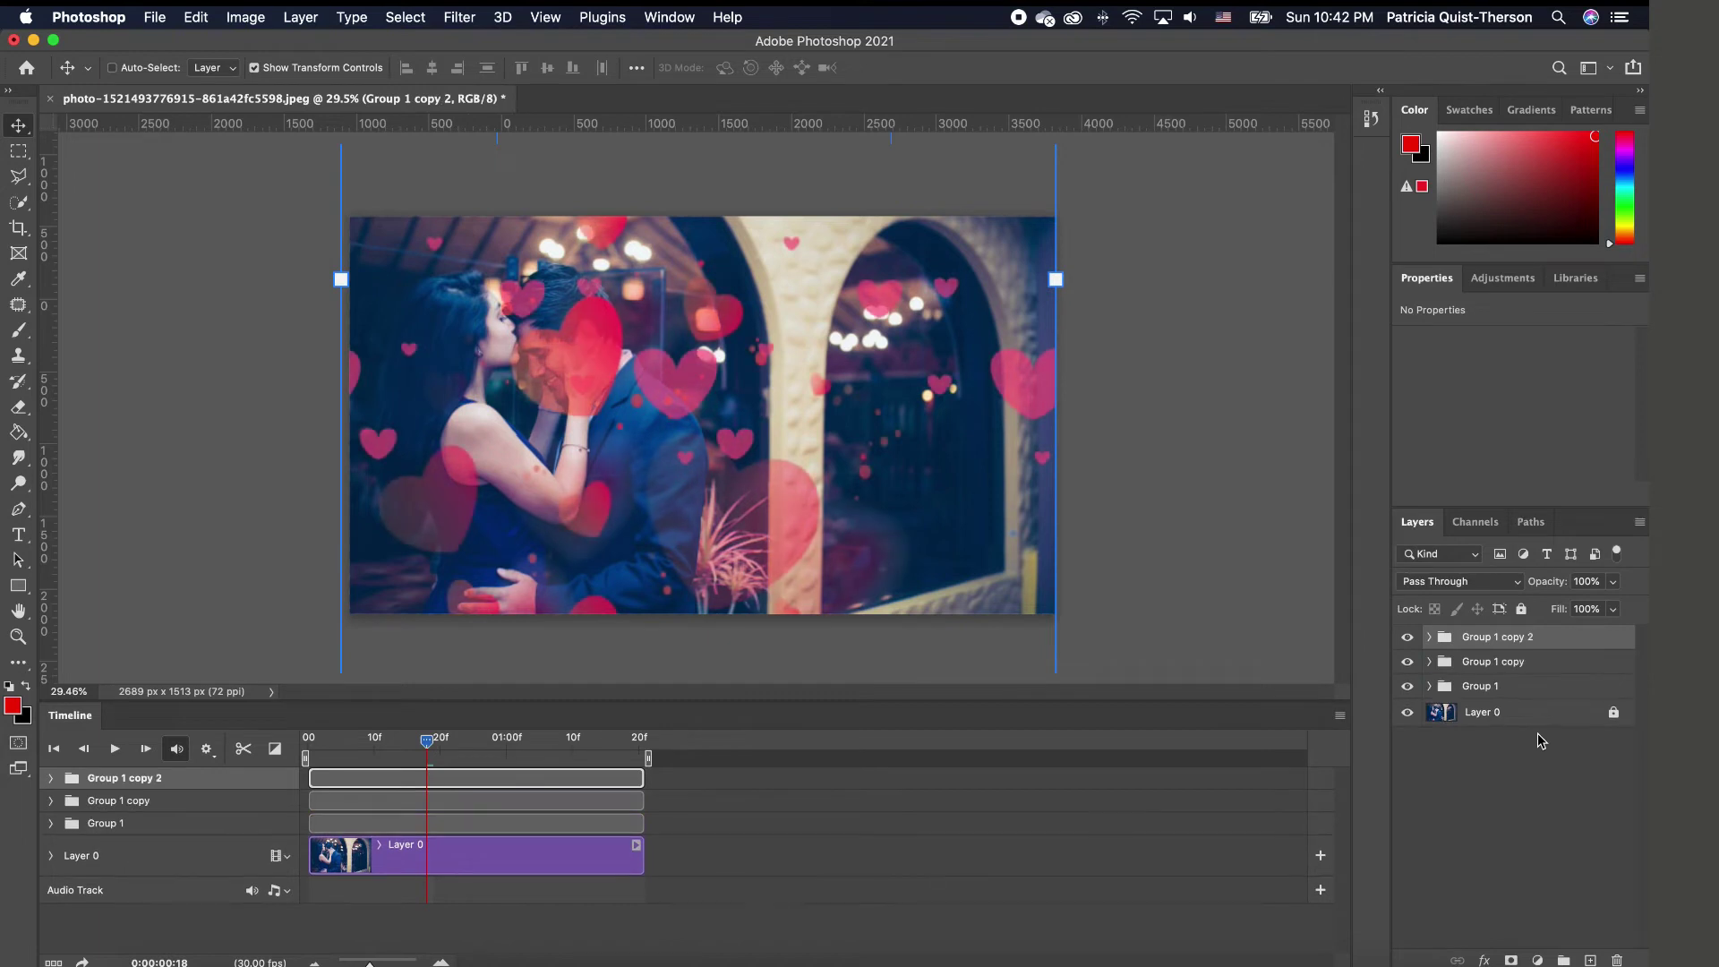
key(super+j)
key(super+j)
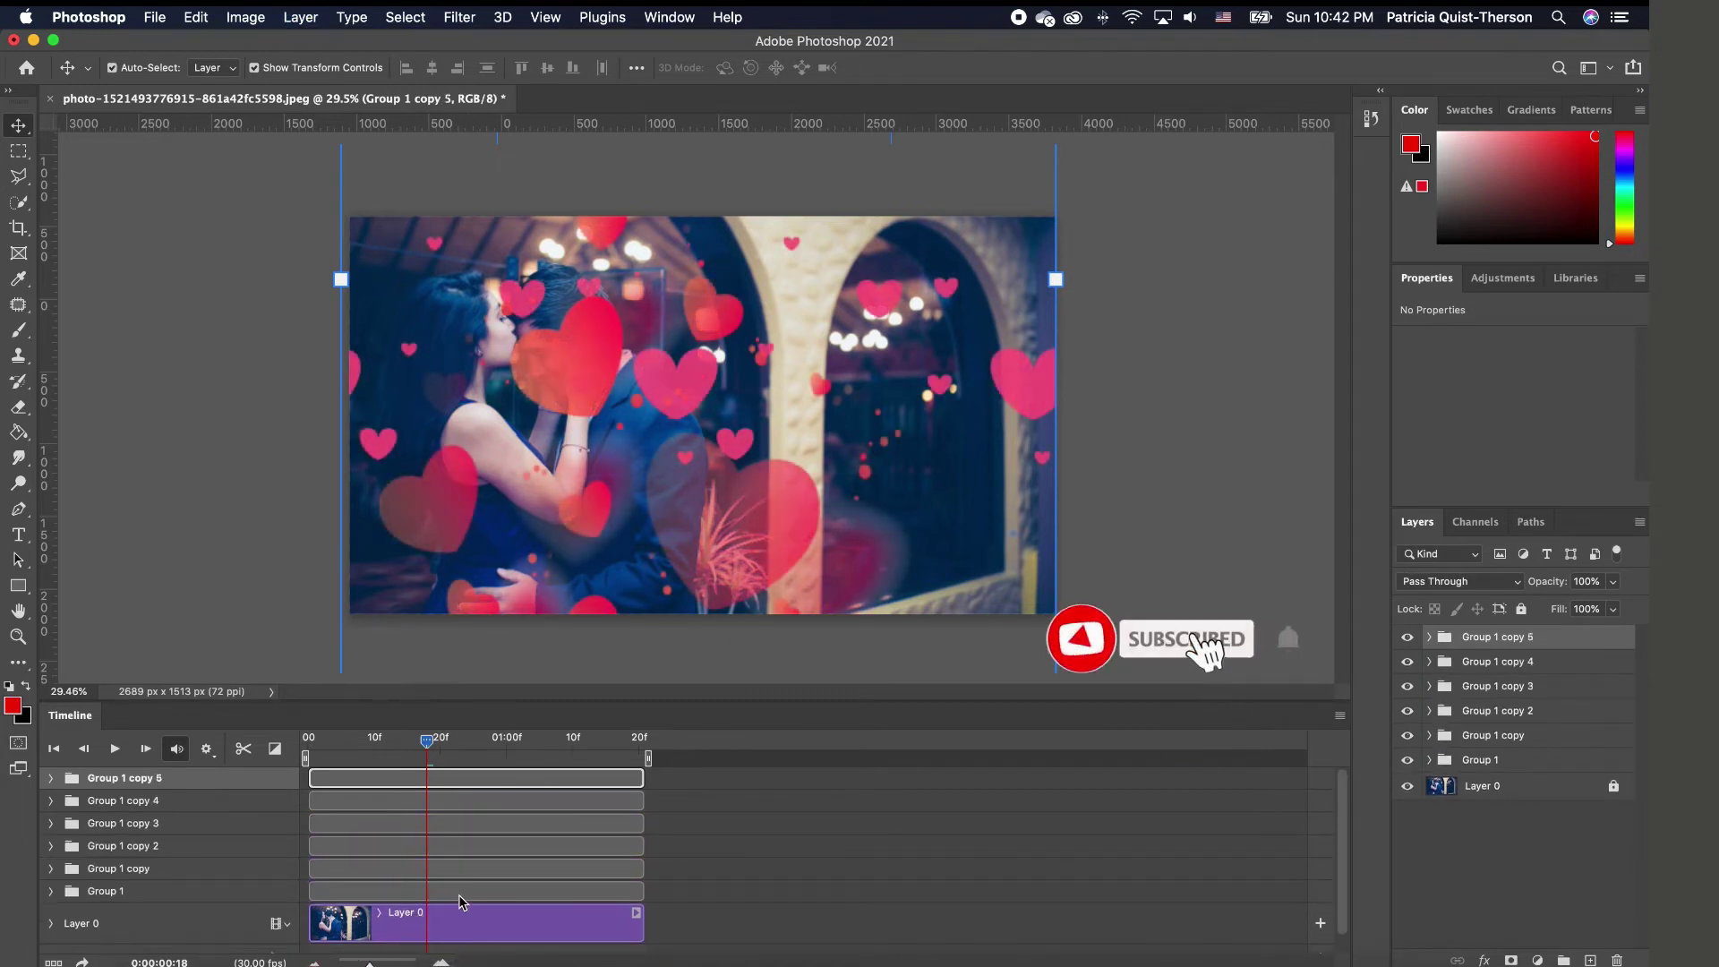
click(490, 877)
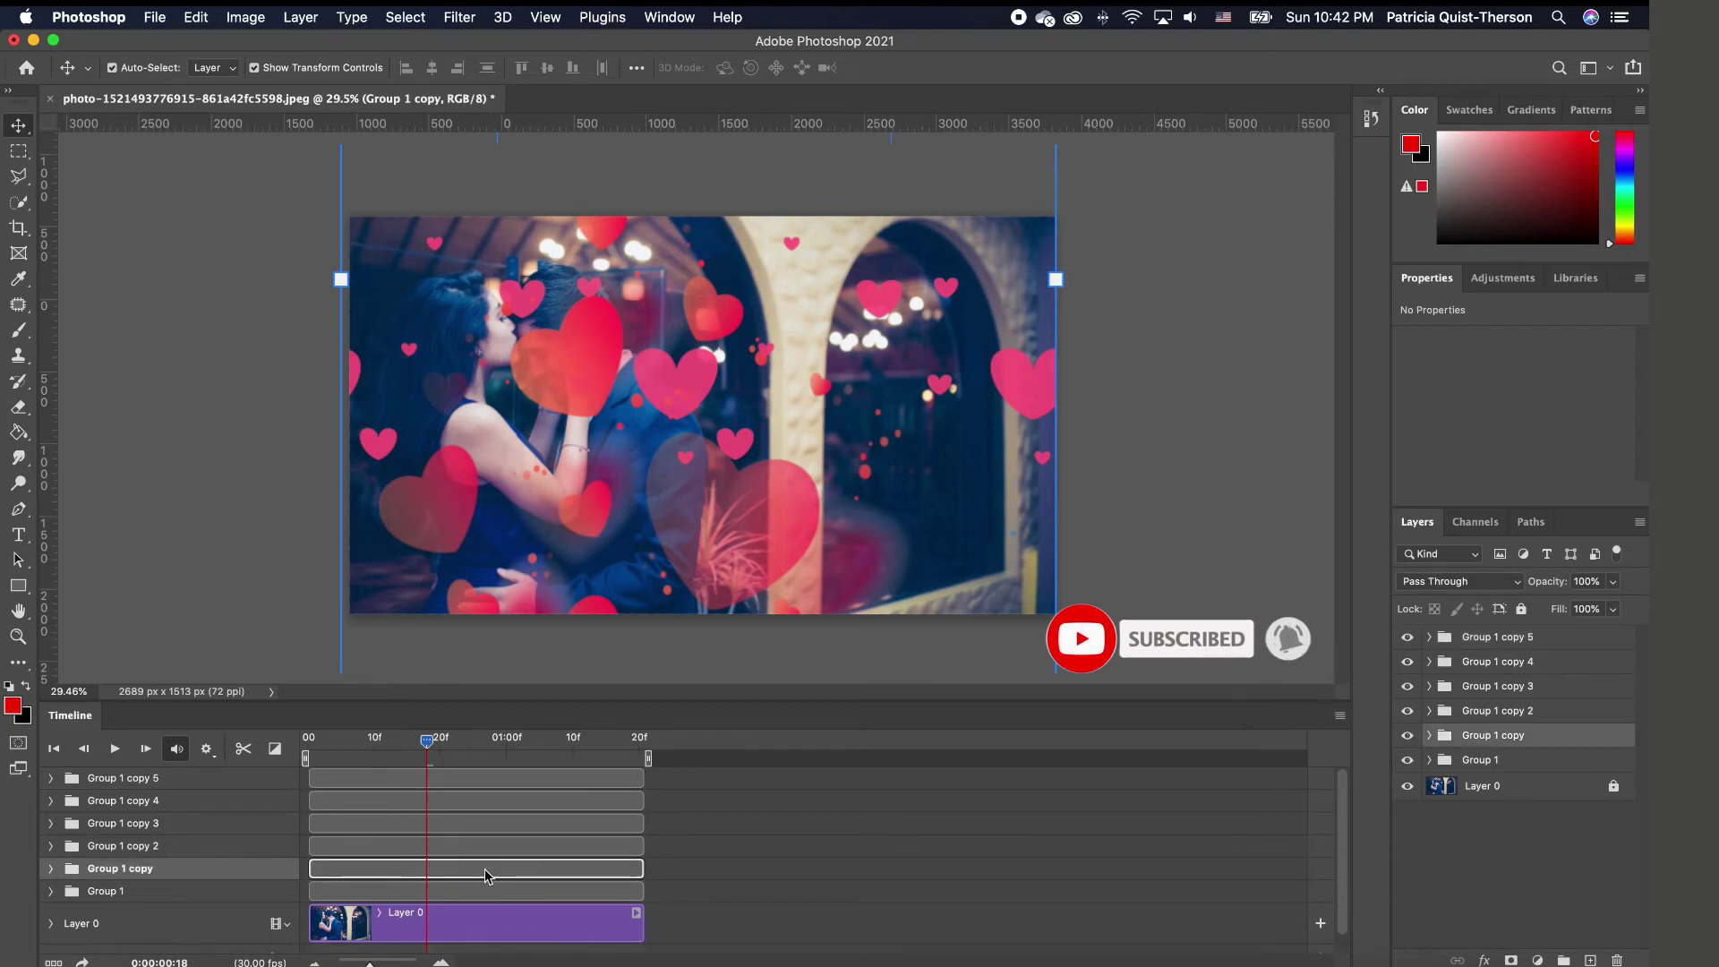
- Shift the Group 1 copy through copy 4 clips progressively later along the timeline
drag(513, 873, 648, 872)
drag(488, 851, 848, 851)
drag(537, 823, 1042, 827)
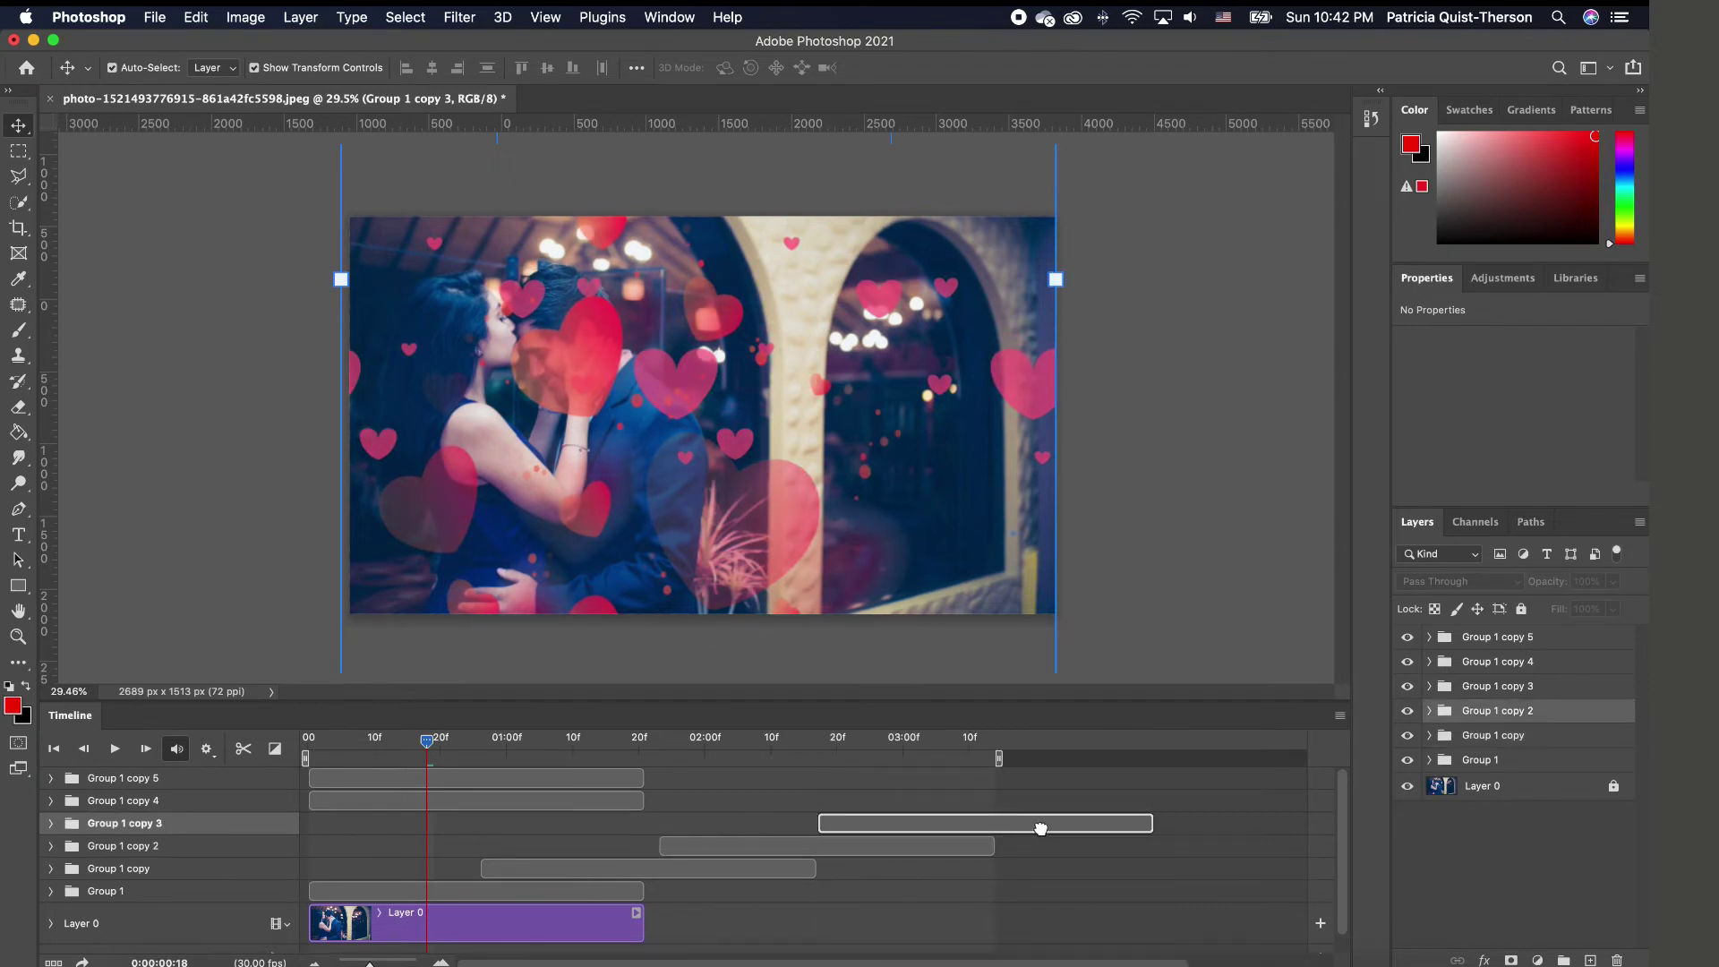
drag(533, 805, 1208, 794)
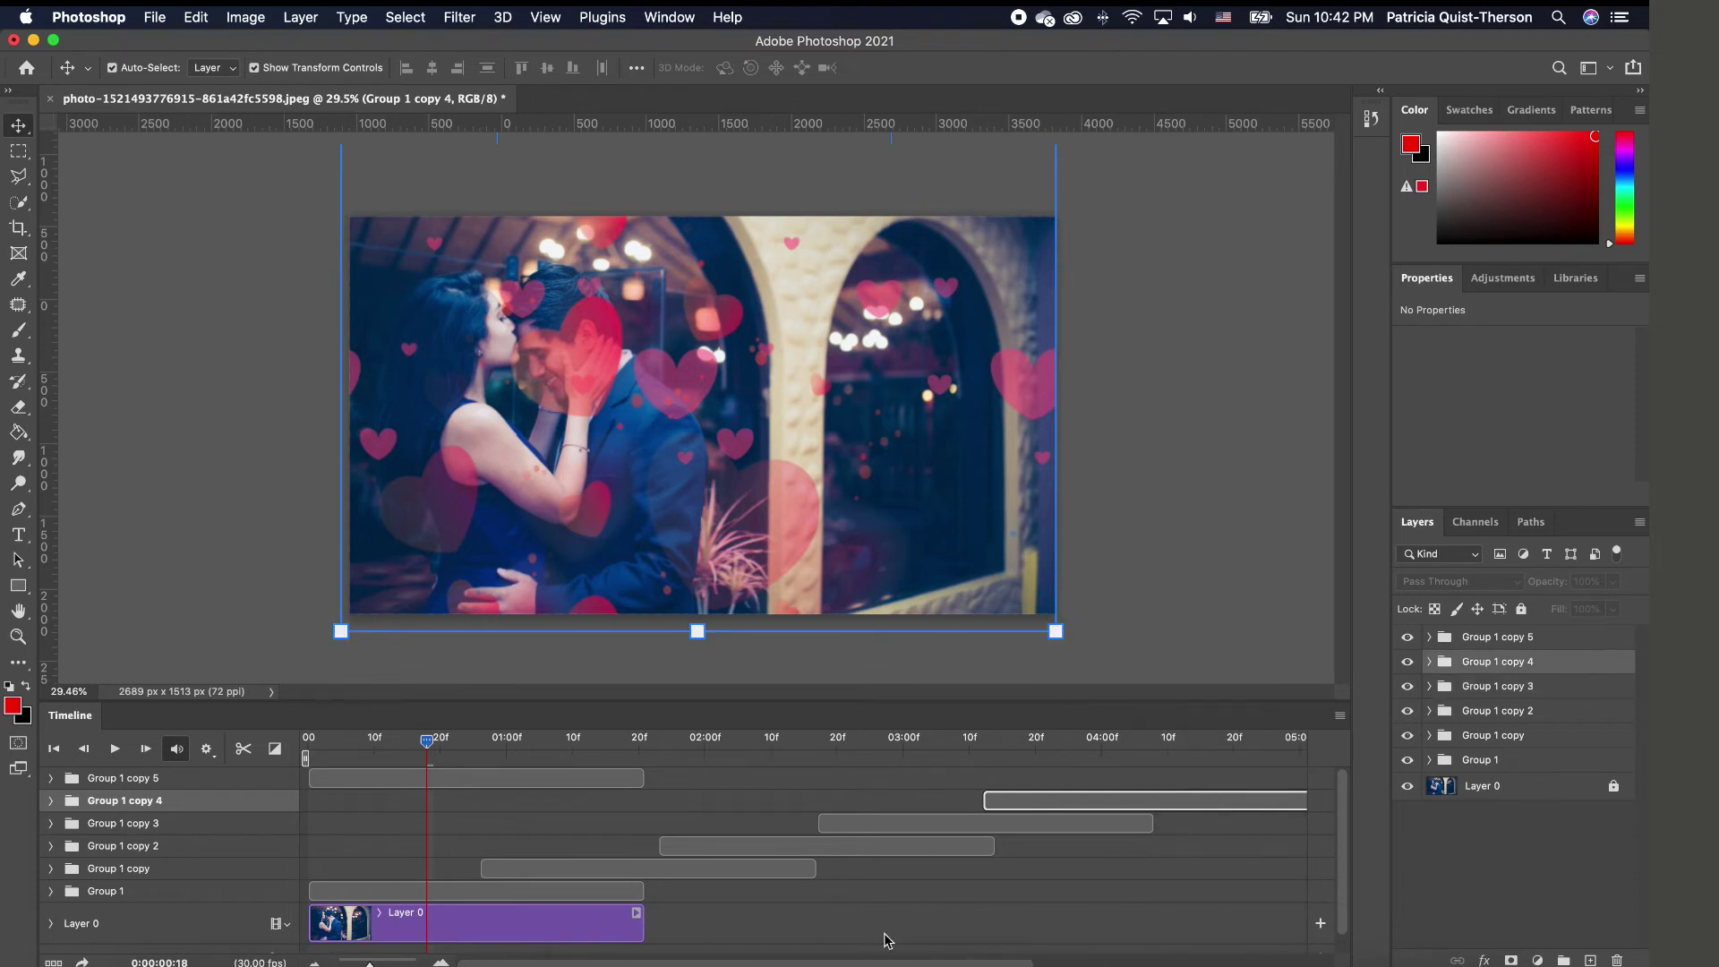
- Shorten and reposition the Group 1 copy 5 clip, then return the playhead to the start
drag(896, 964, 962, 964)
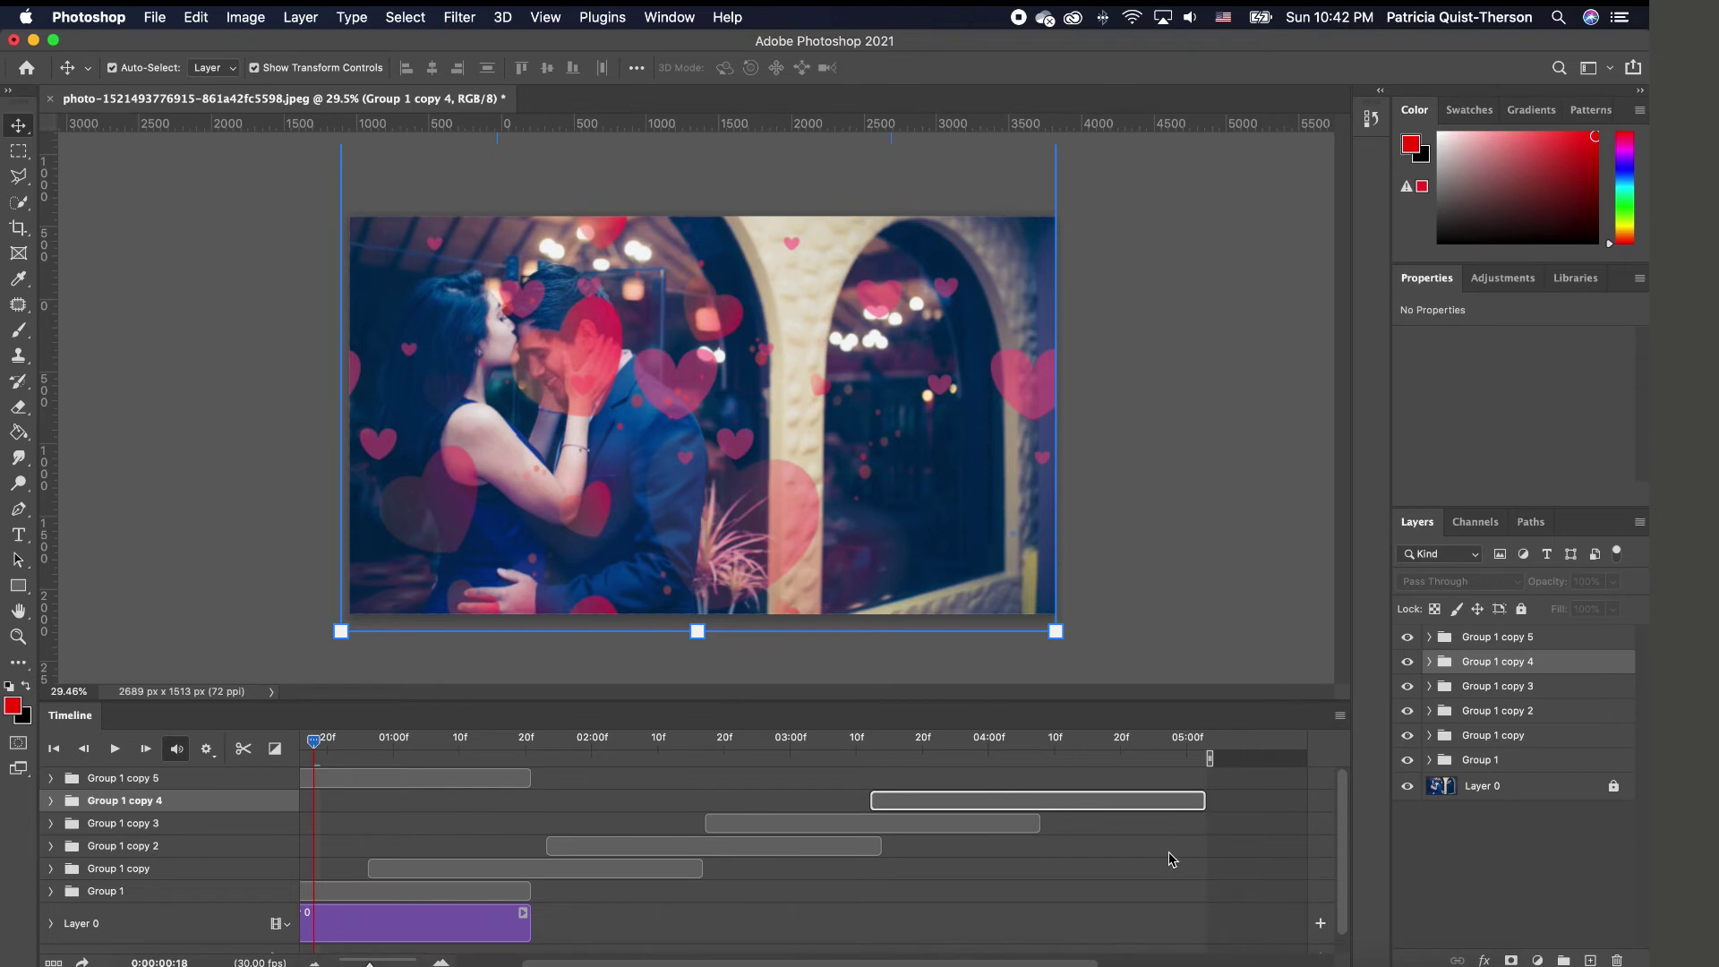
drag(1052, 964, 986, 964)
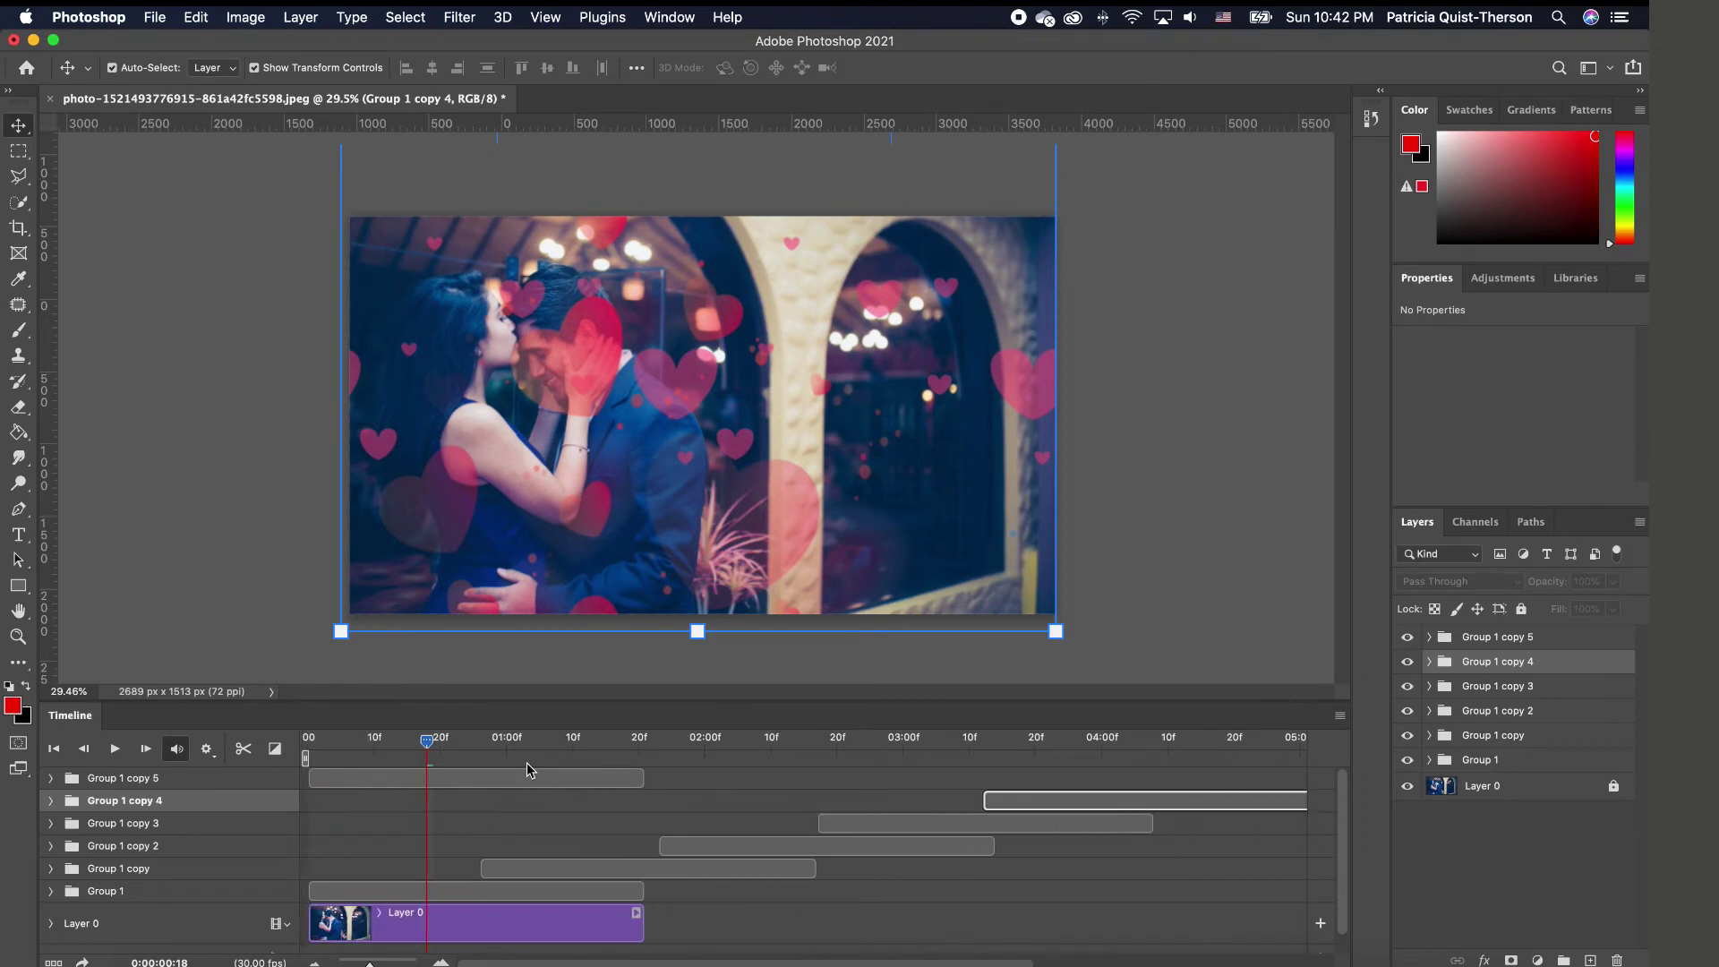
drag(573, 782, 394, 790)
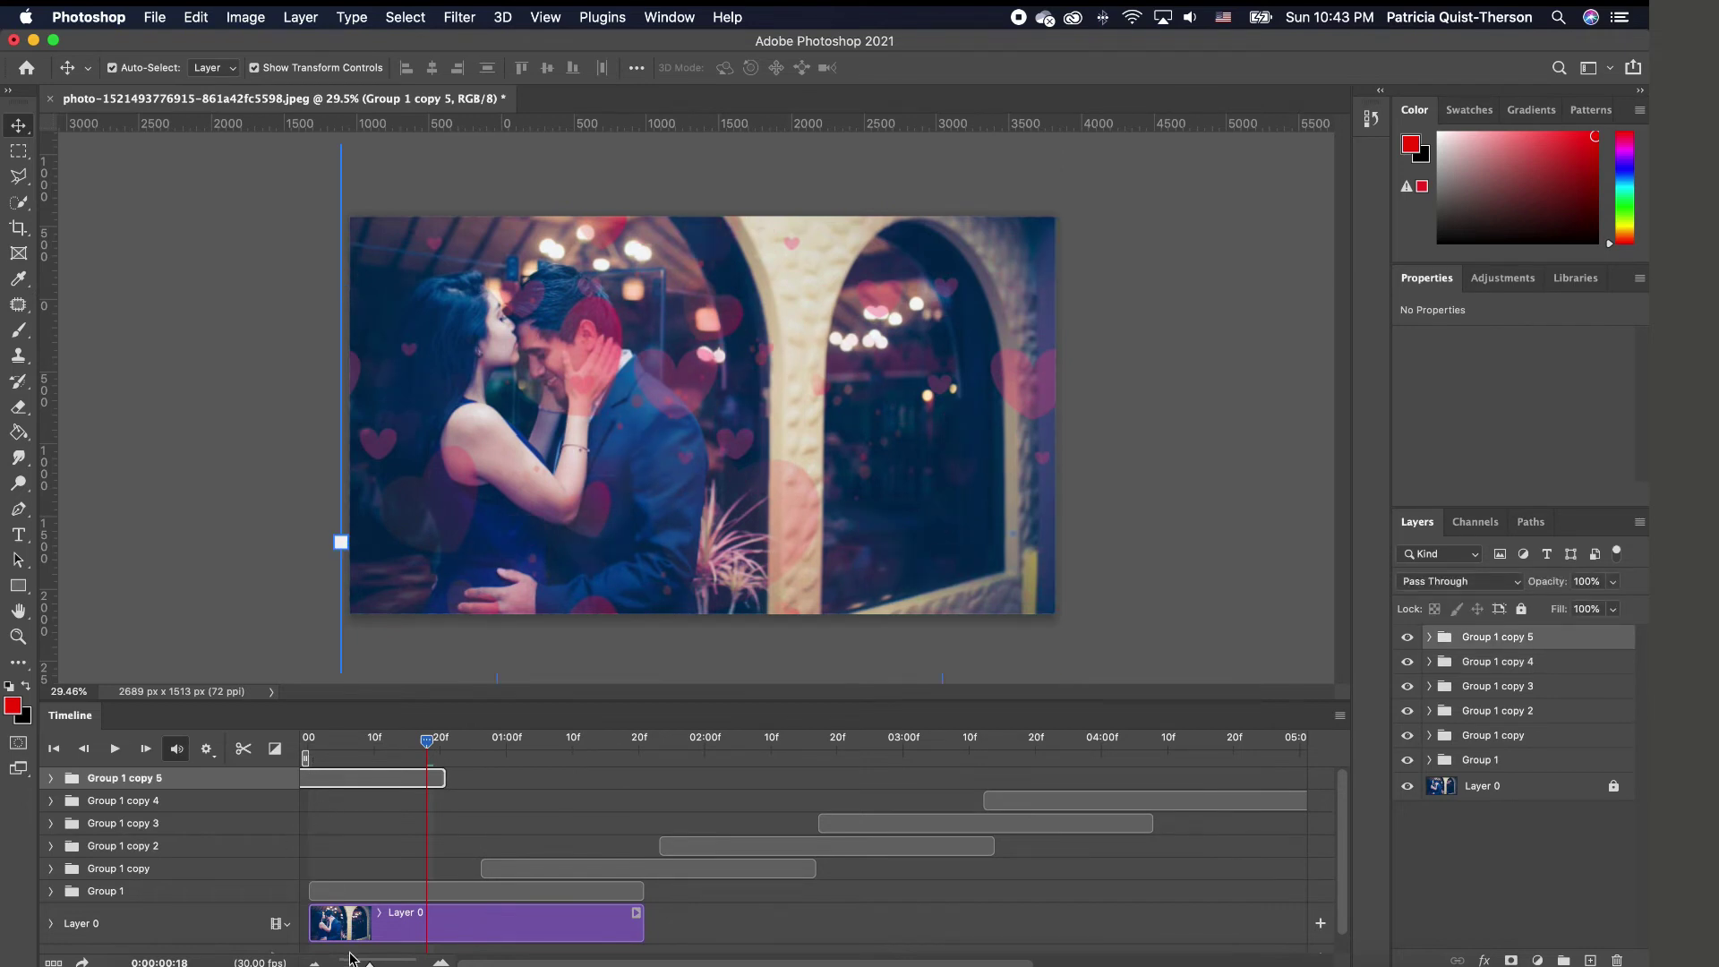
drag(428, 753, 304, 752)
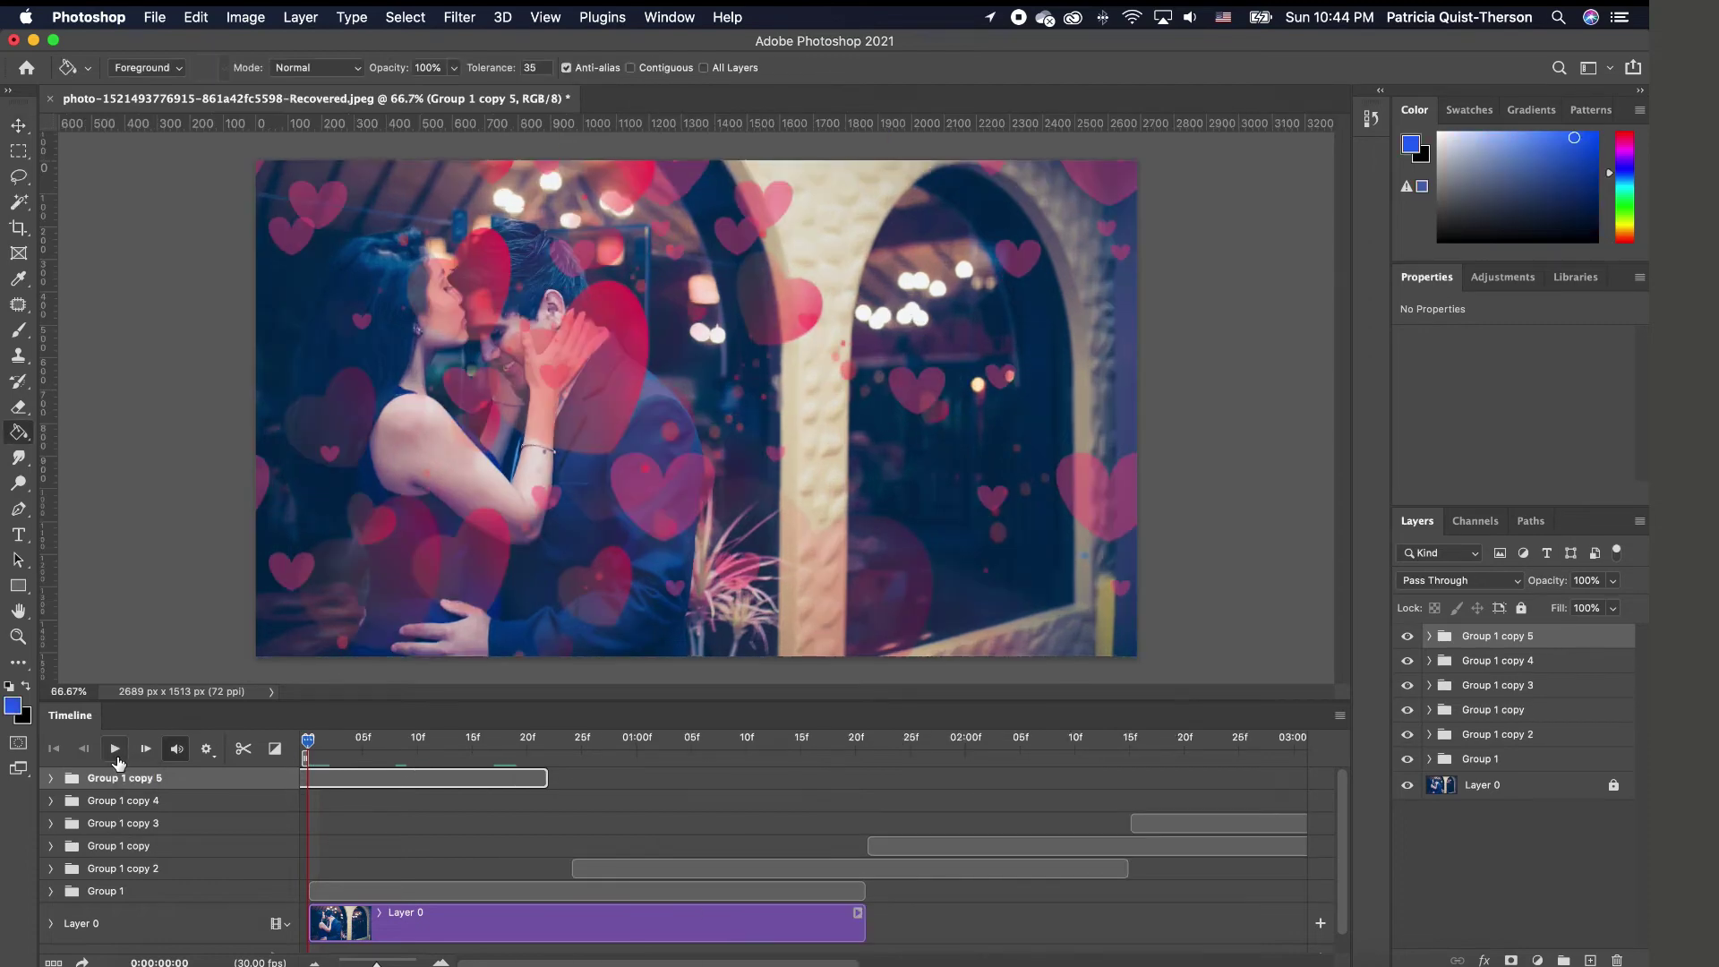
- Extend the Layer 0 photo clip to about 07:10, nudge Group 1 copy 2 later, and replay
click(116, 749)
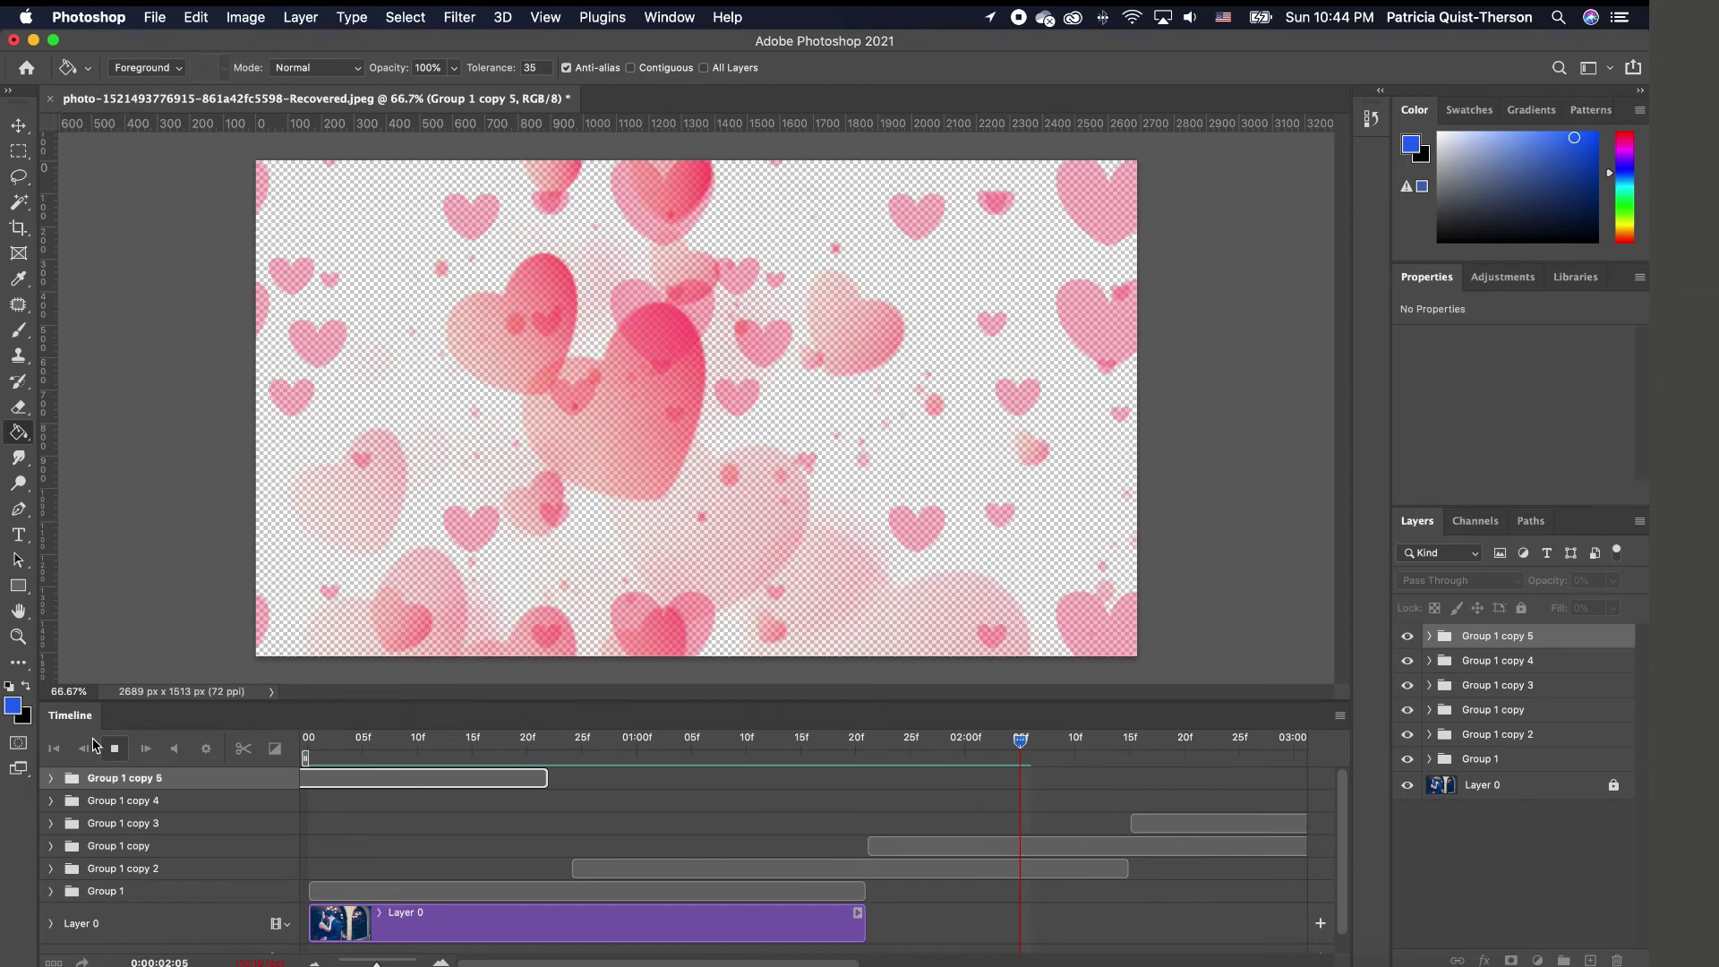
click(119, 749)
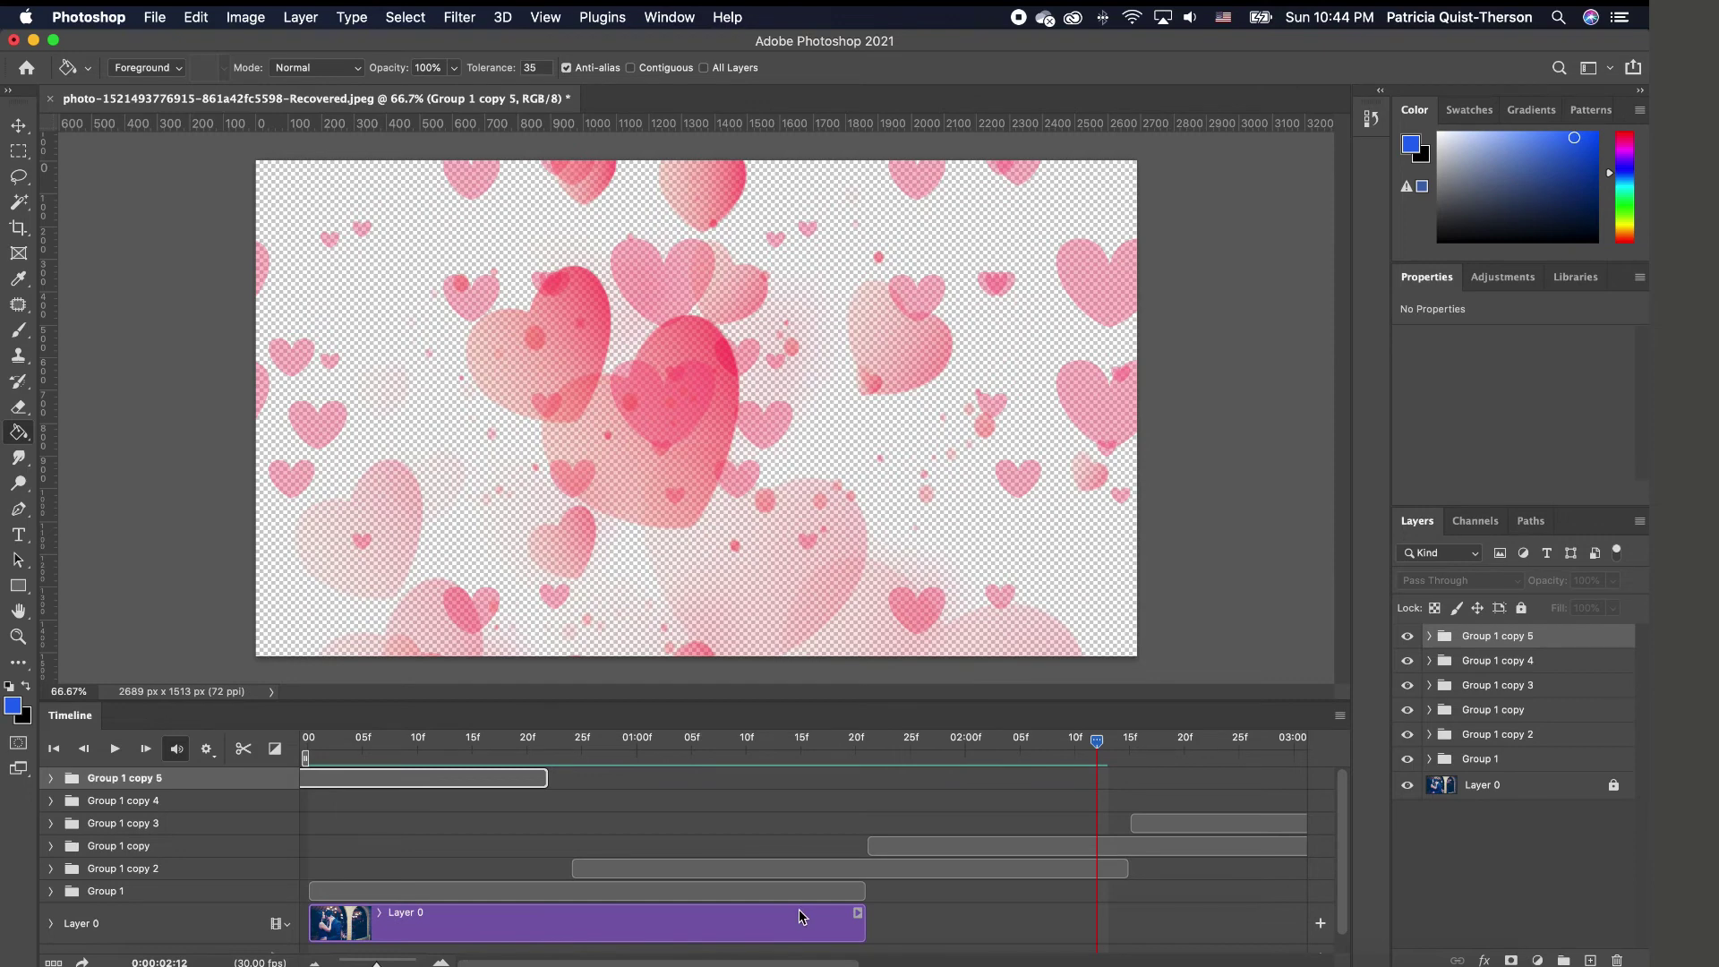
click(358, 963)
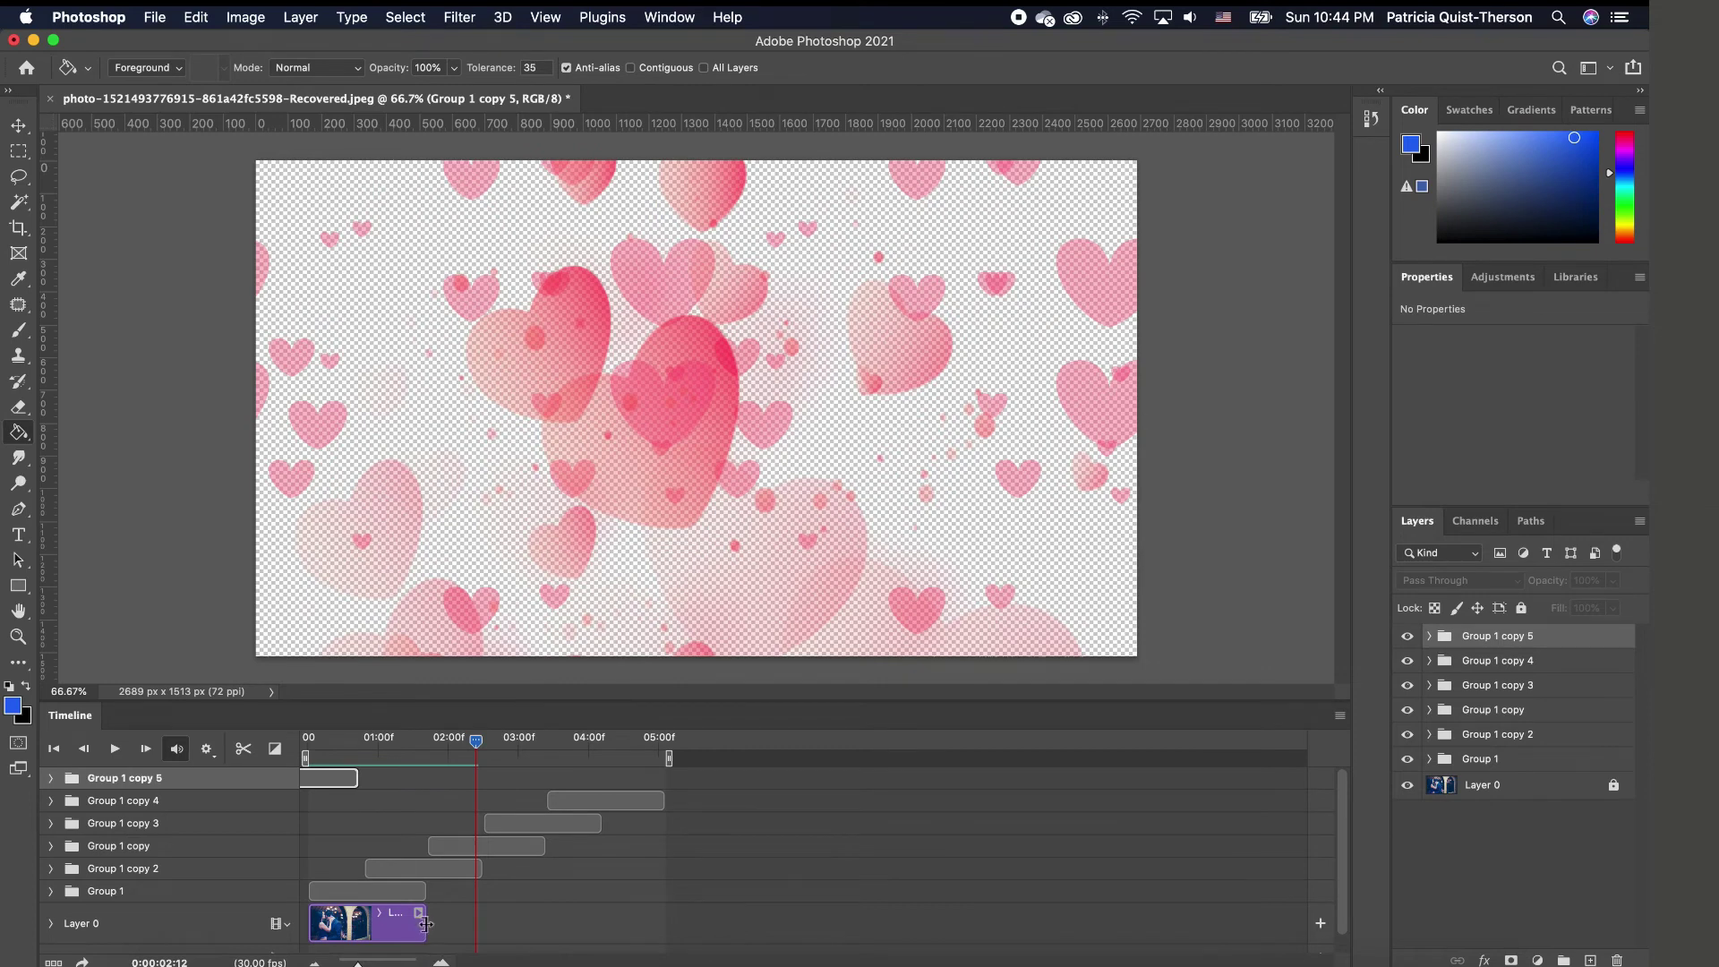
drag(425, 923, 661, 924)
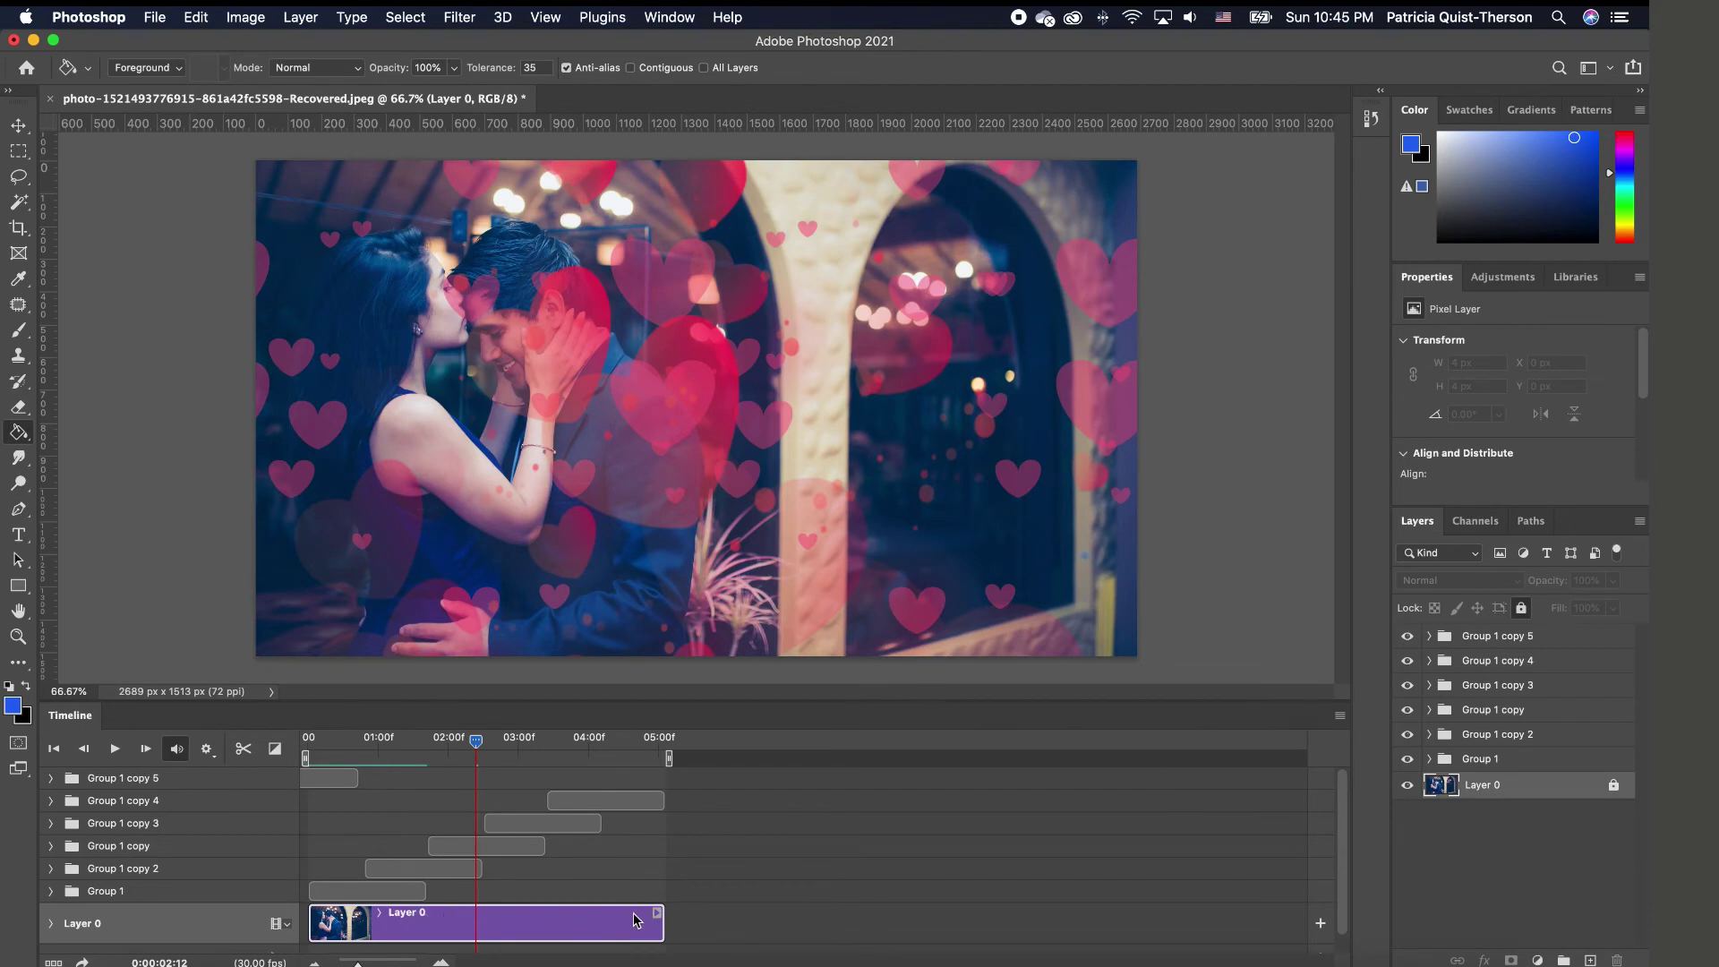
drag(412, 868, 423, 869)
click(53, 749)
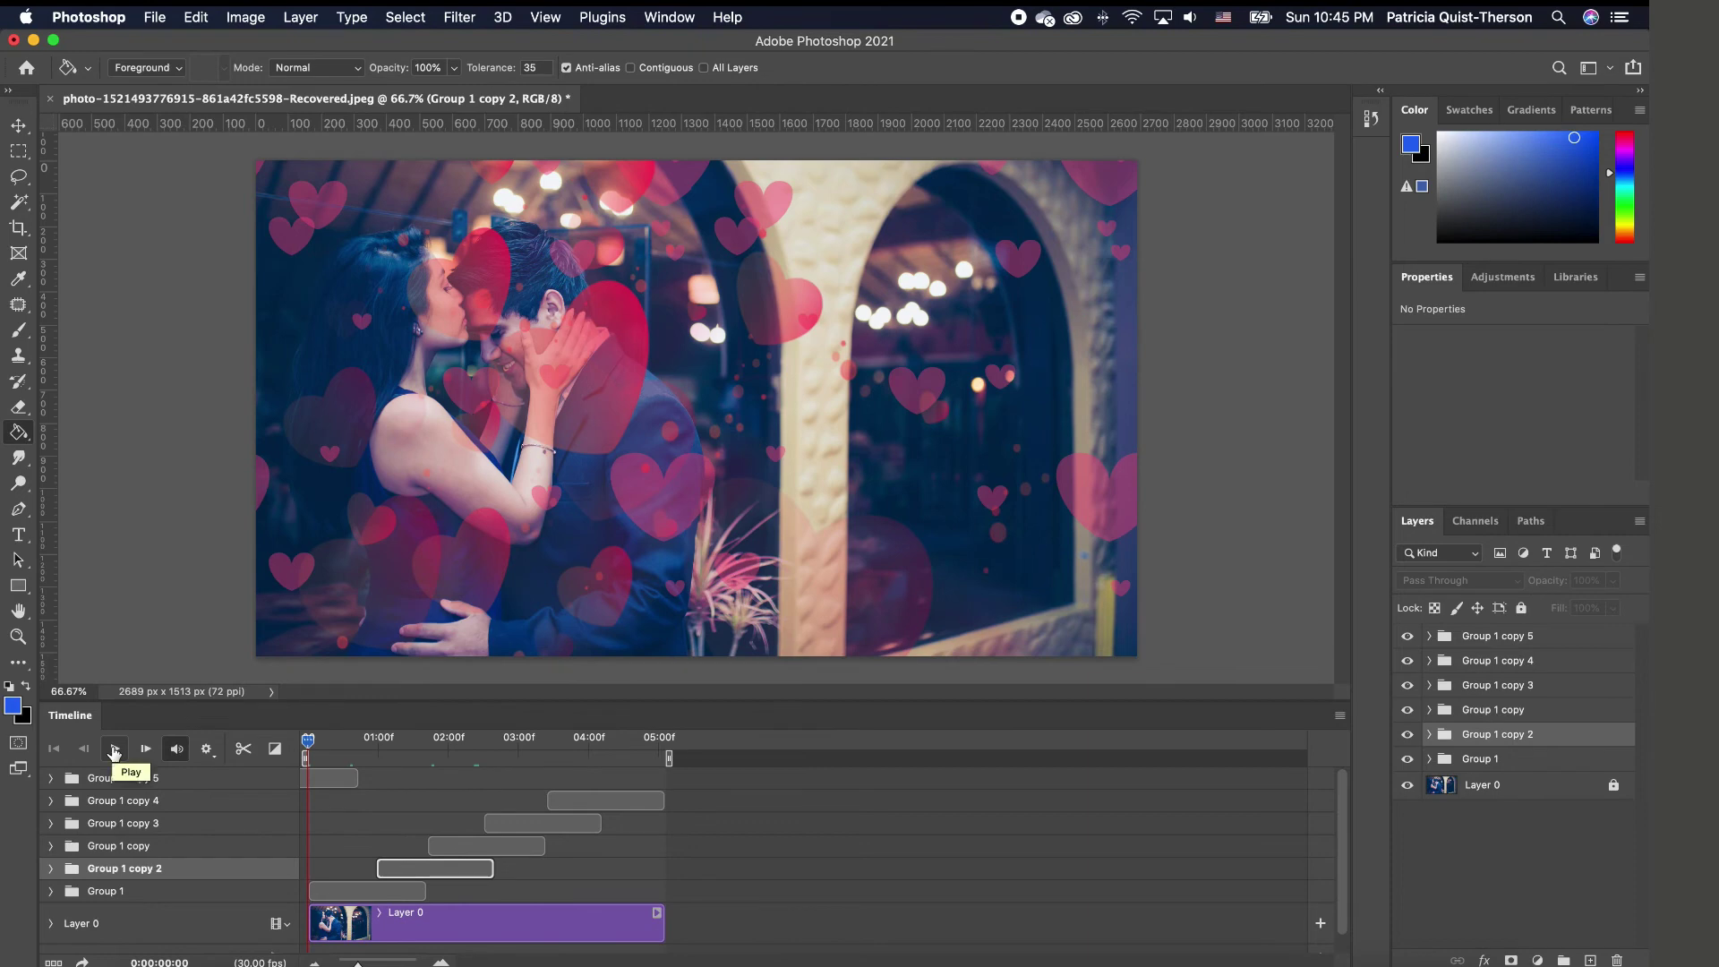
click(114, 749)
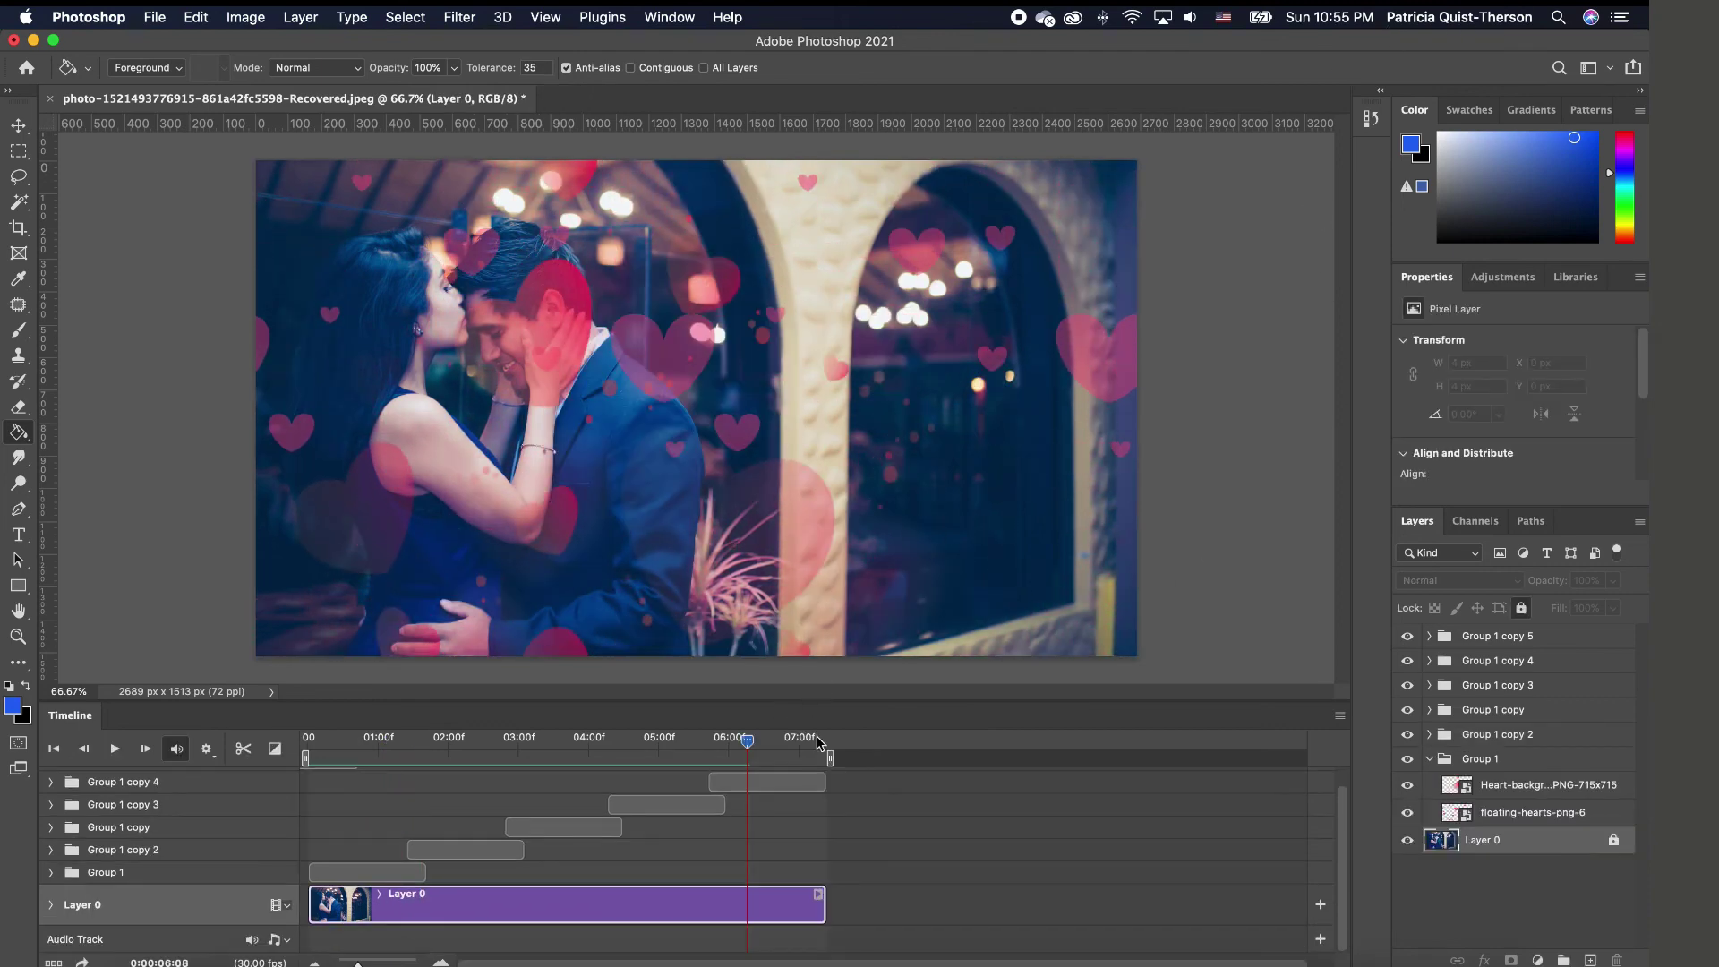
- Configure a Save for Web (Legacy) GIF export with Looping Options set to Forever
click(154, 17)
mouse_move(257, 309)
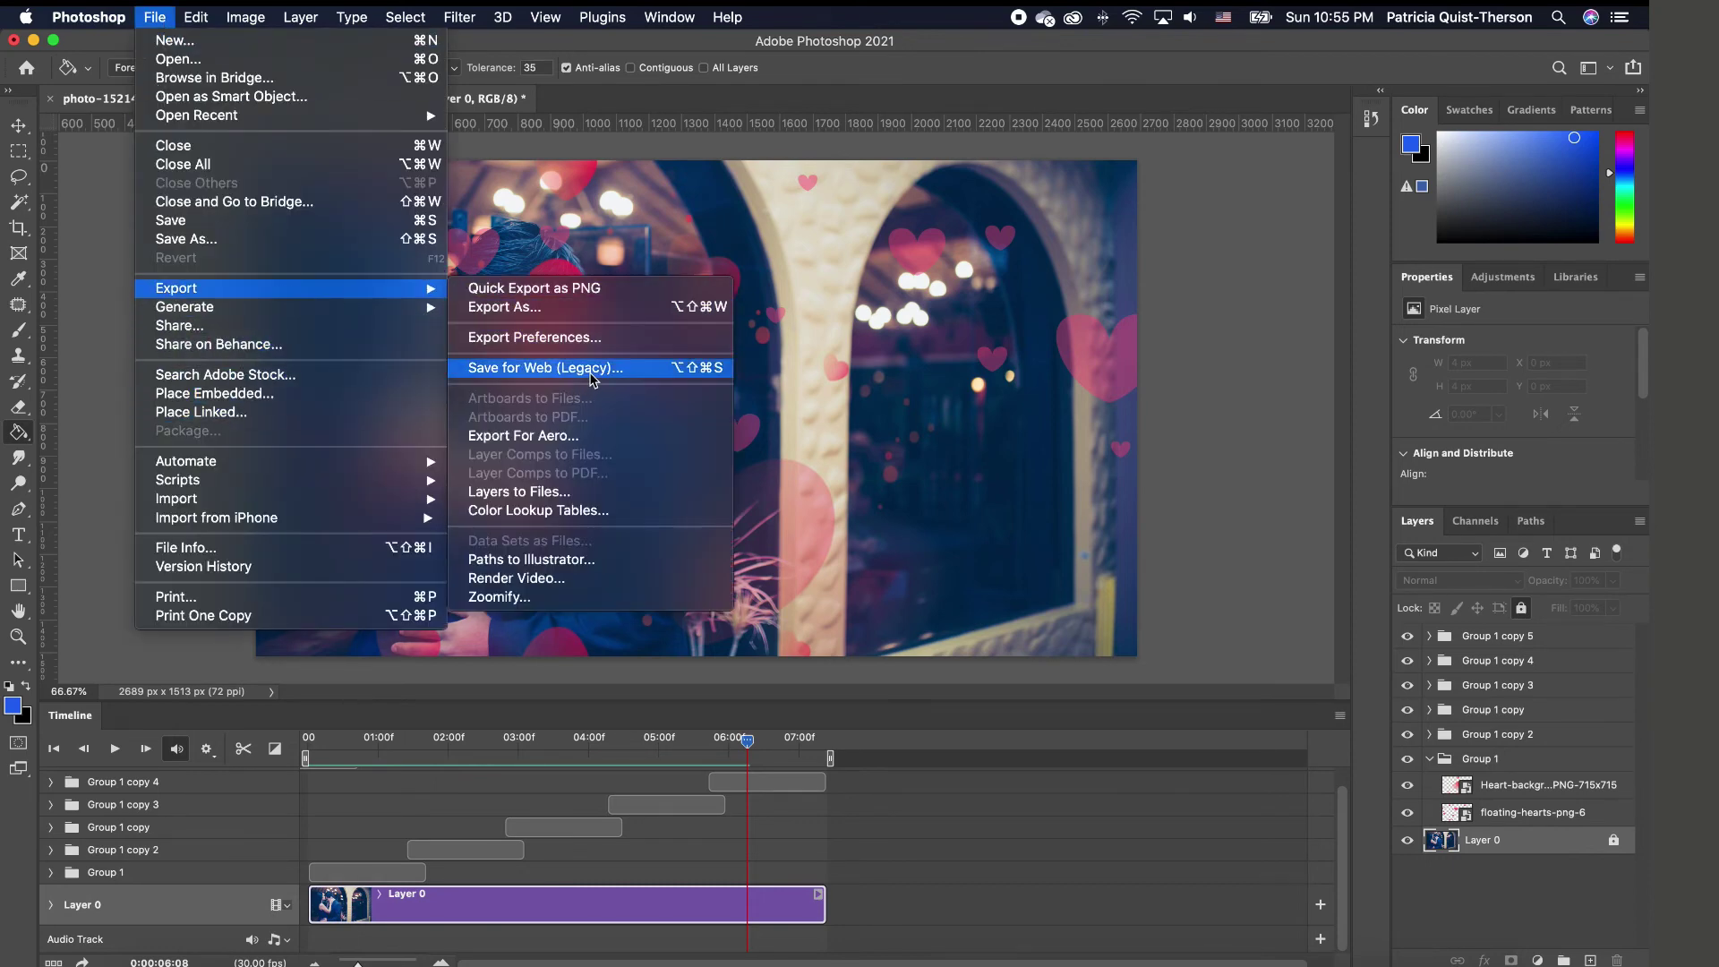
click(590, 375)
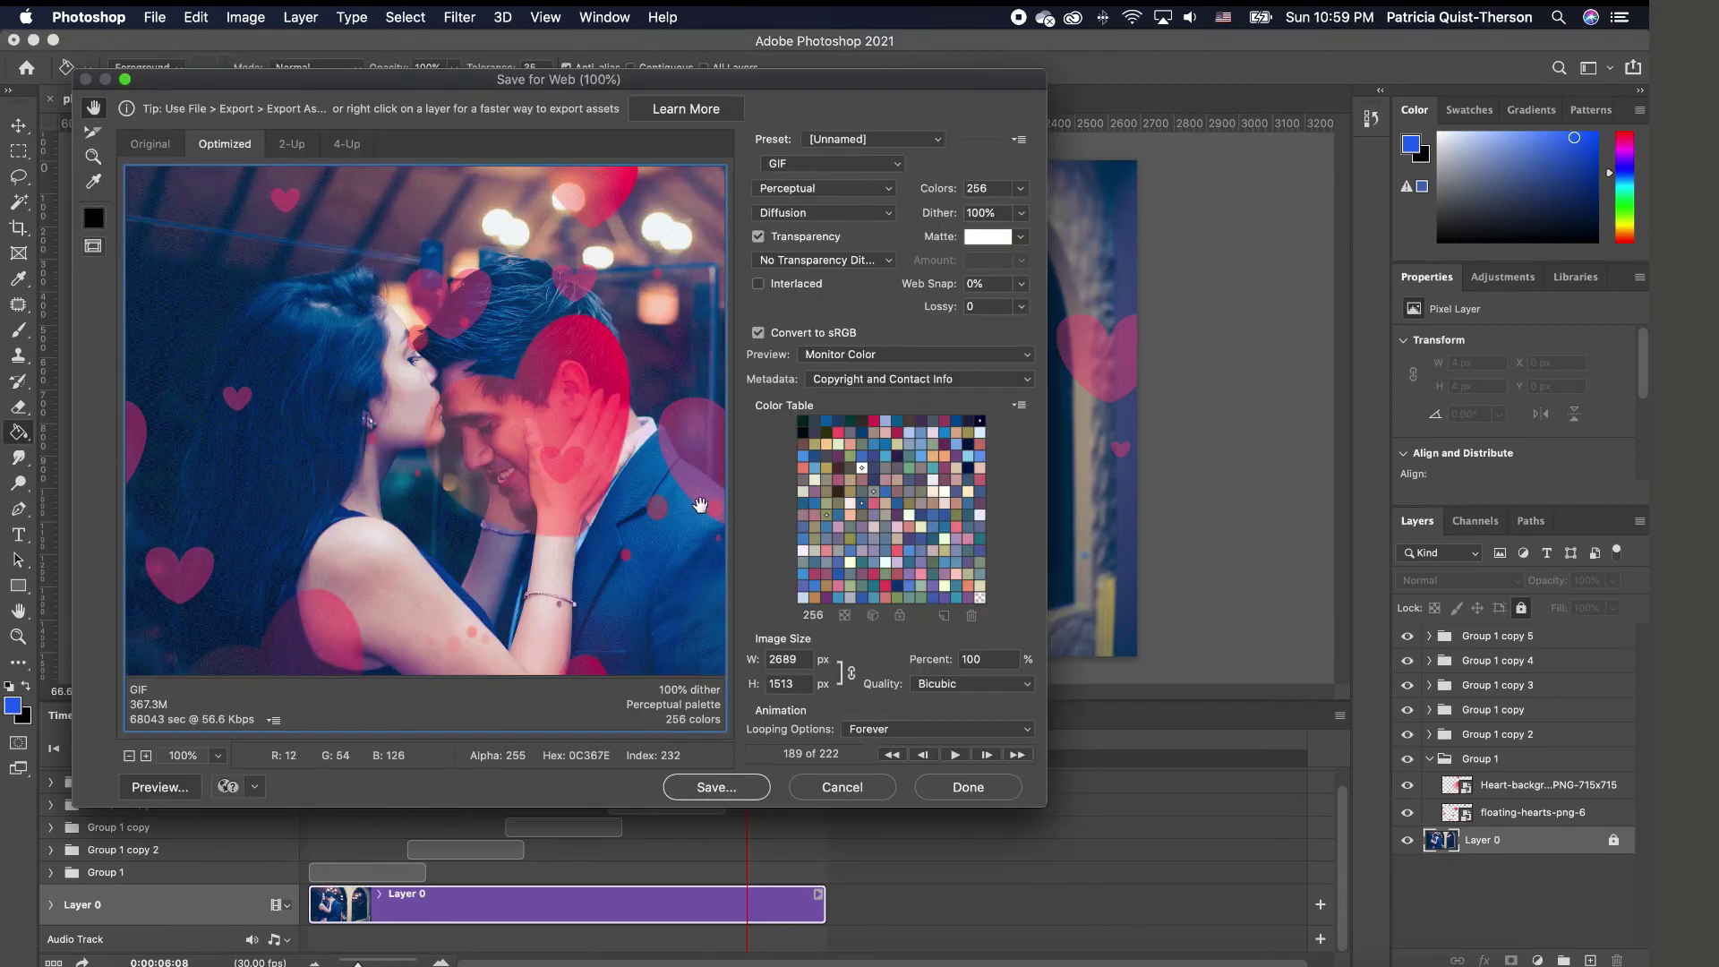
click(845, 164)
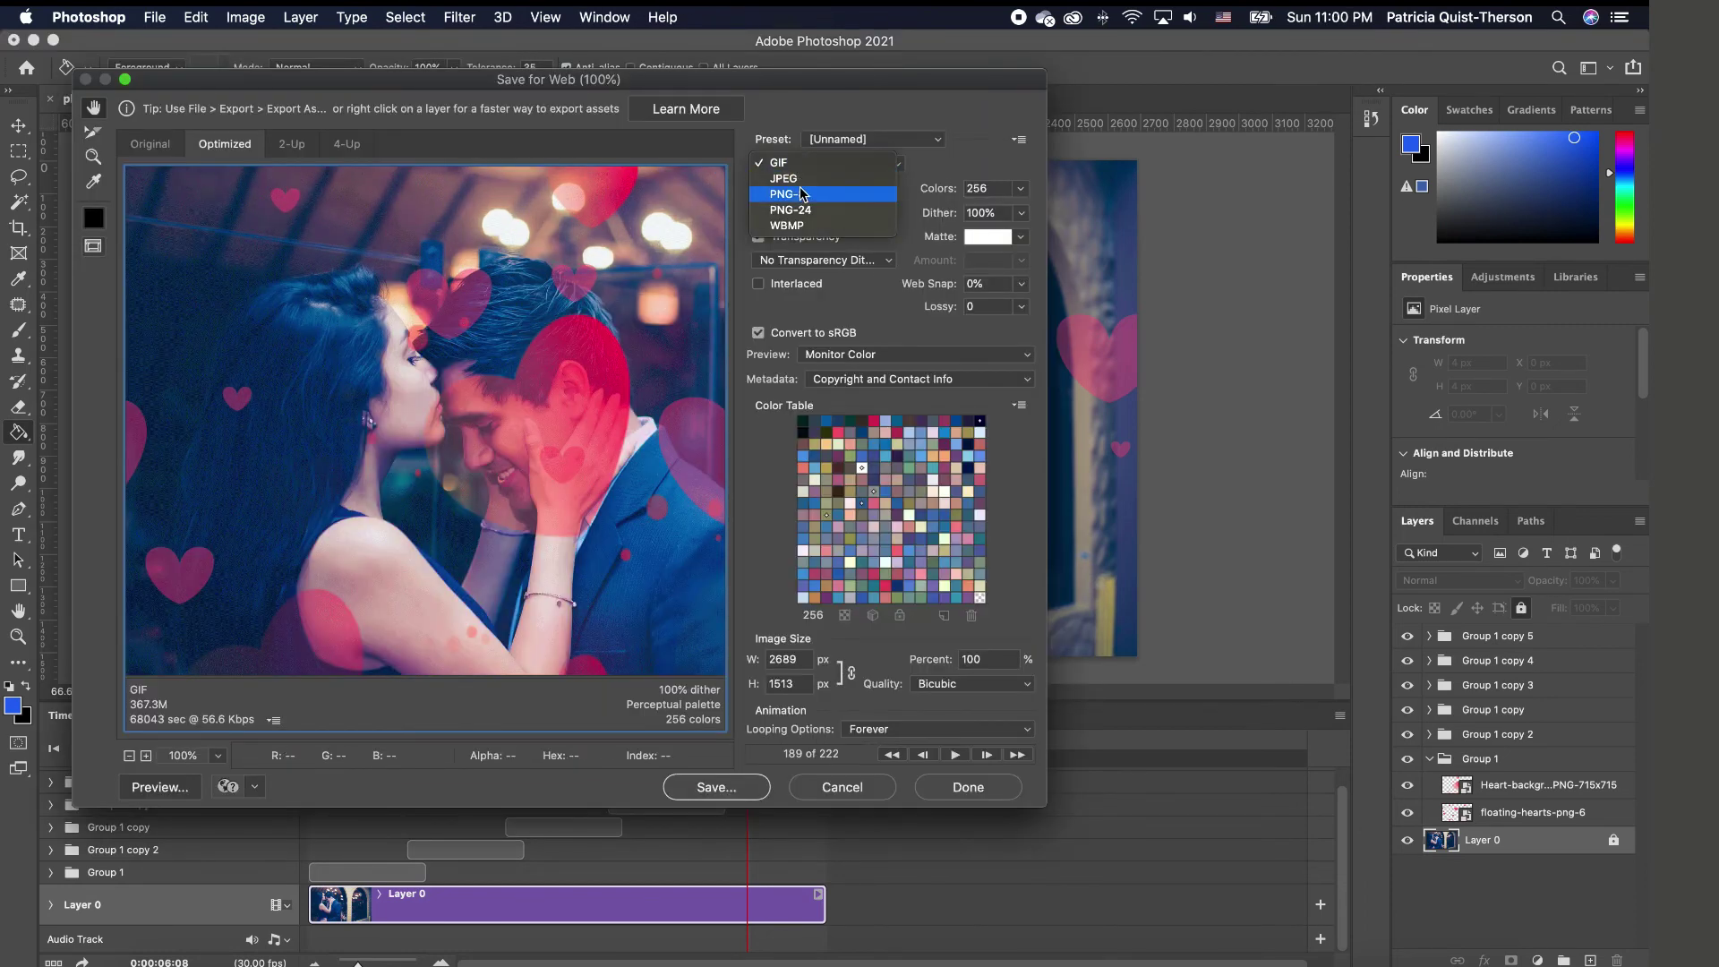
click(822, 164)
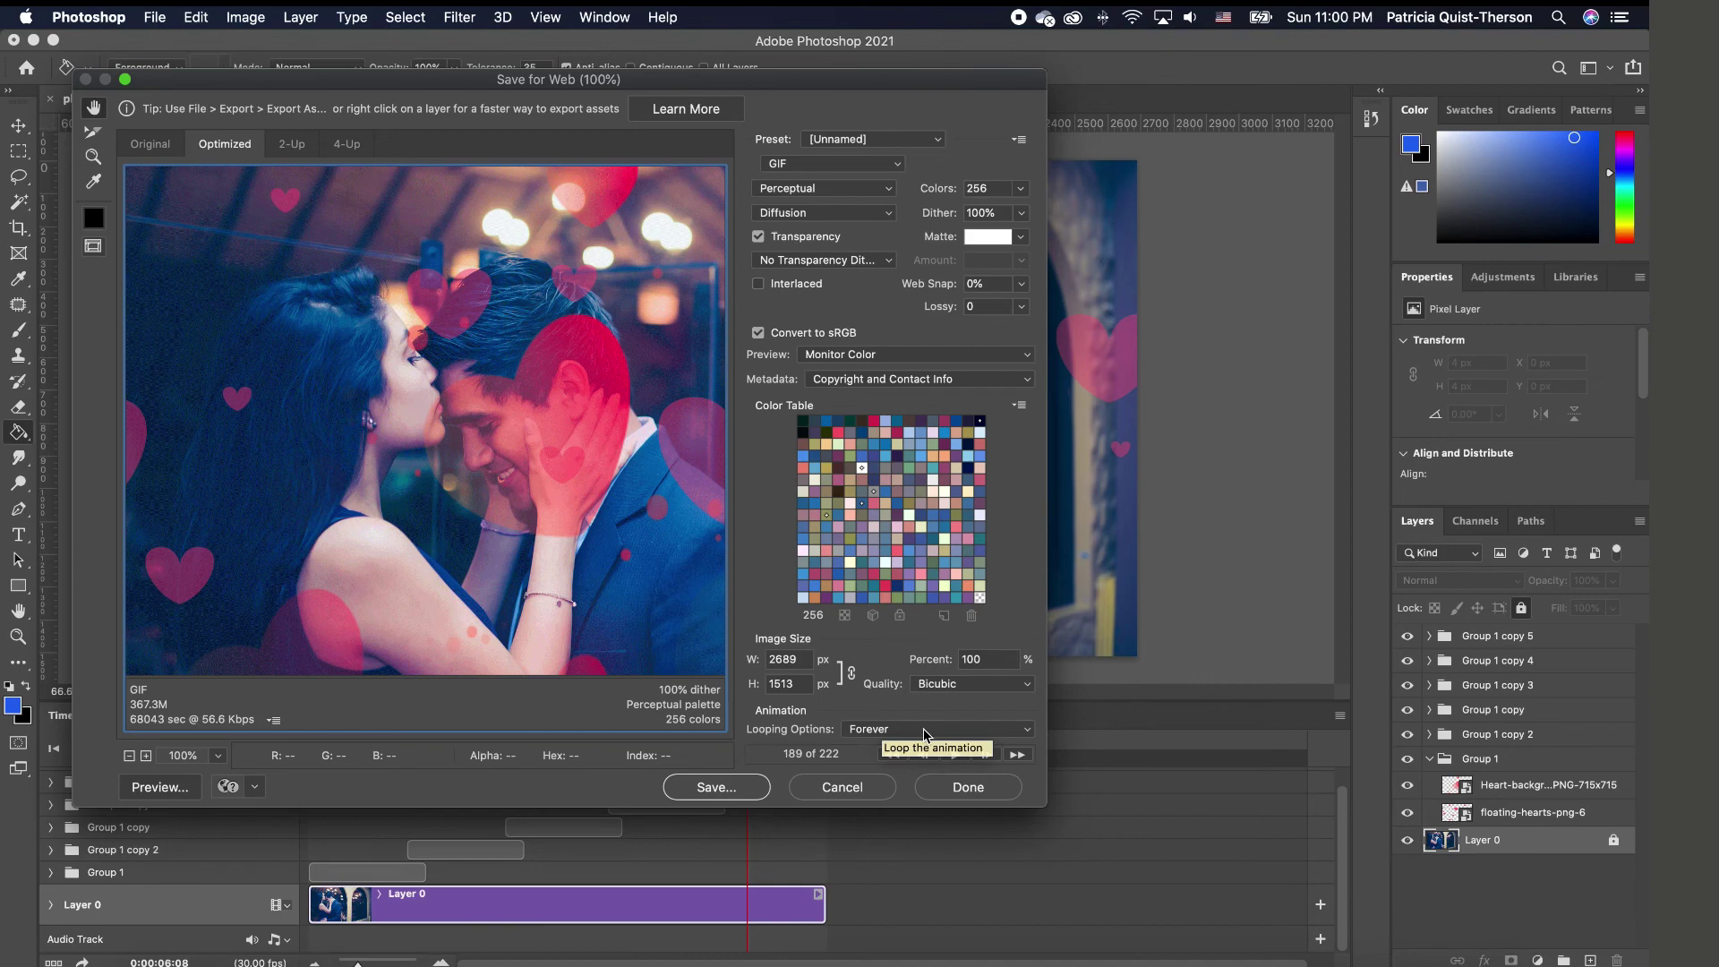
click(724, 796)
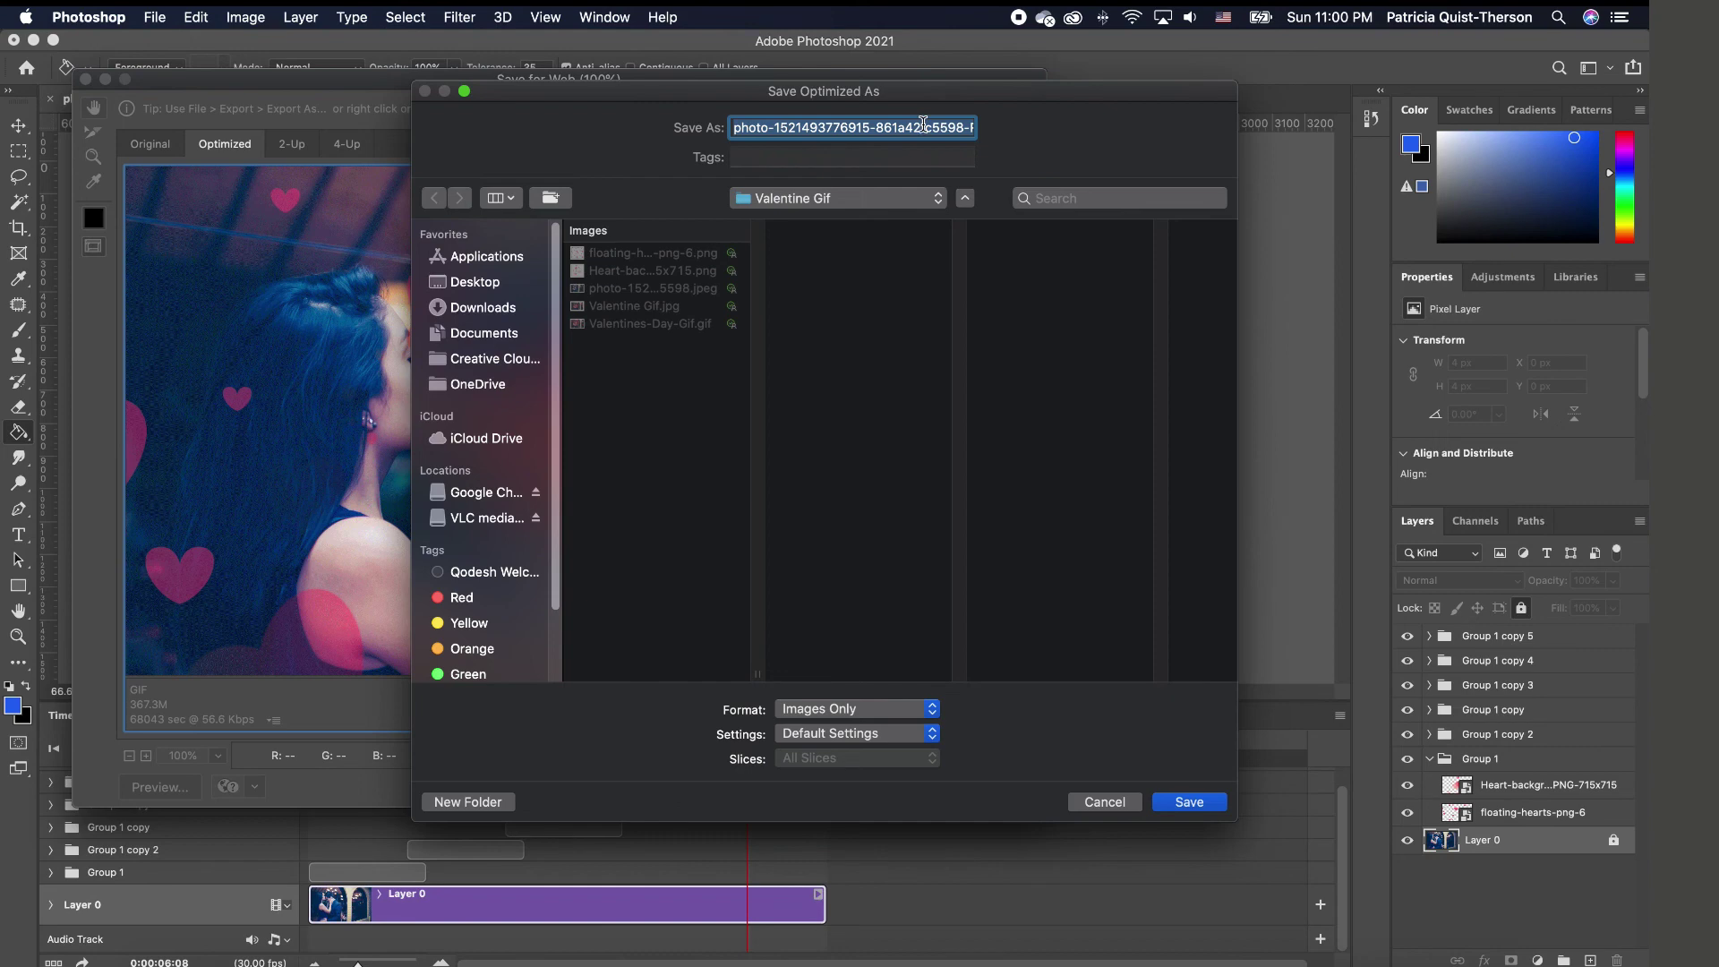
- Save the GIF as 'Vals Day gif' in the Valentine Gif folder
text(Vals Day gif)
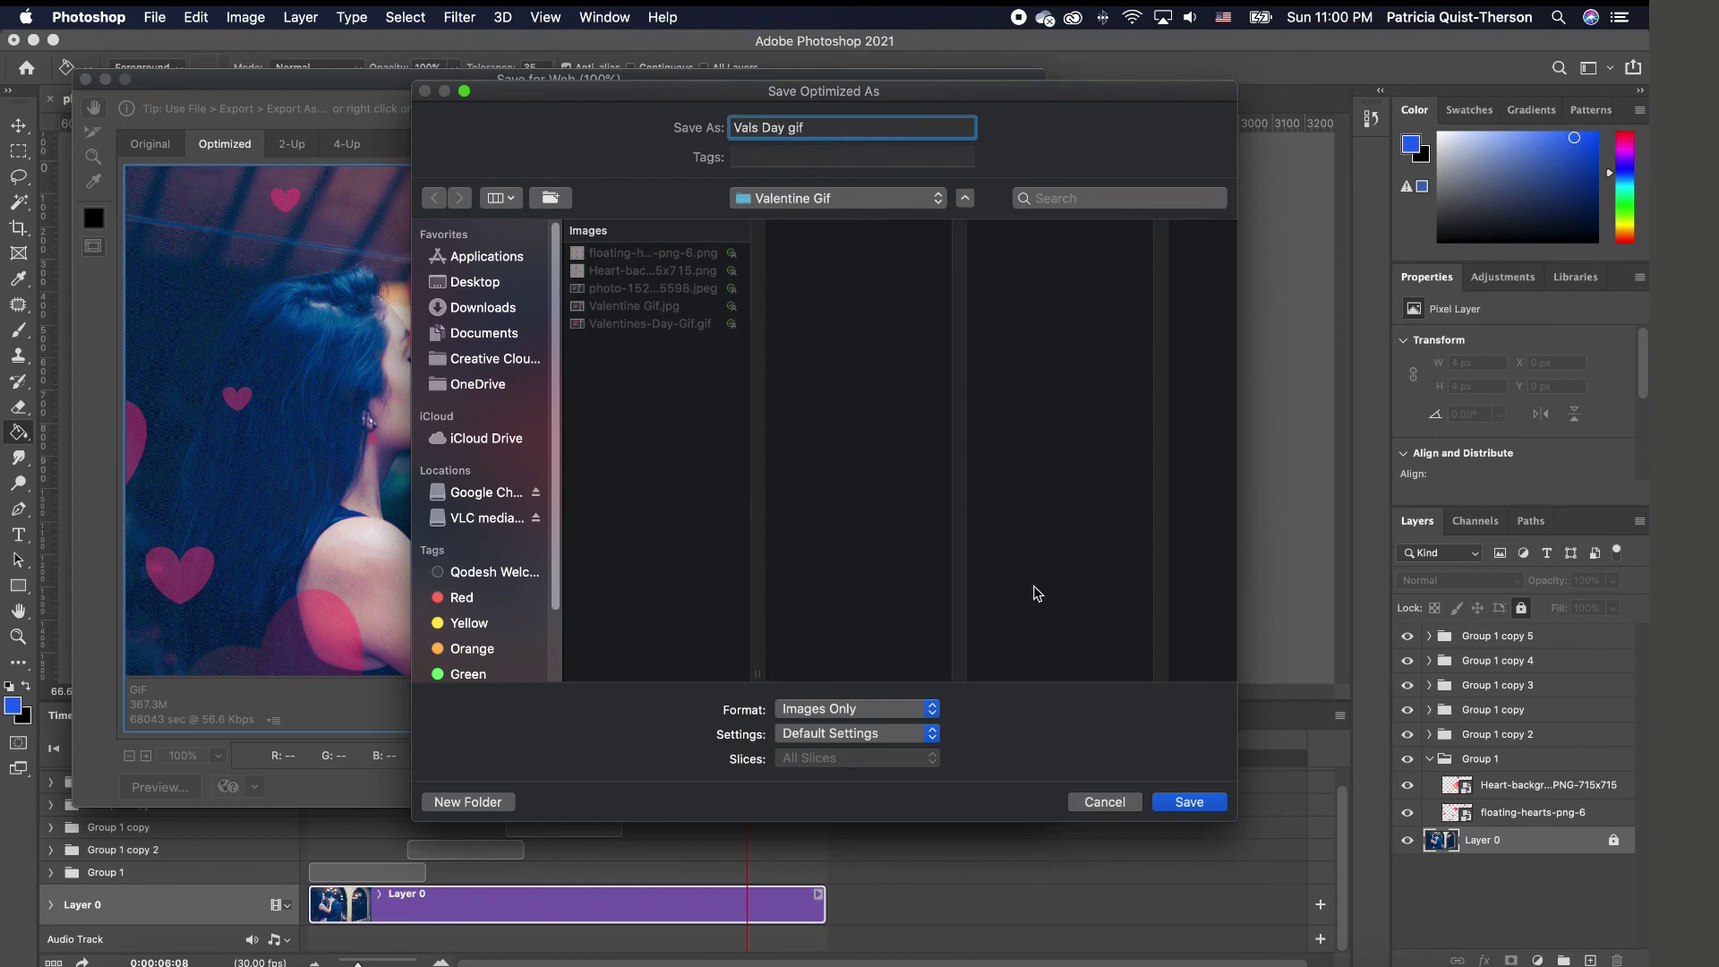
click(1190, 802)
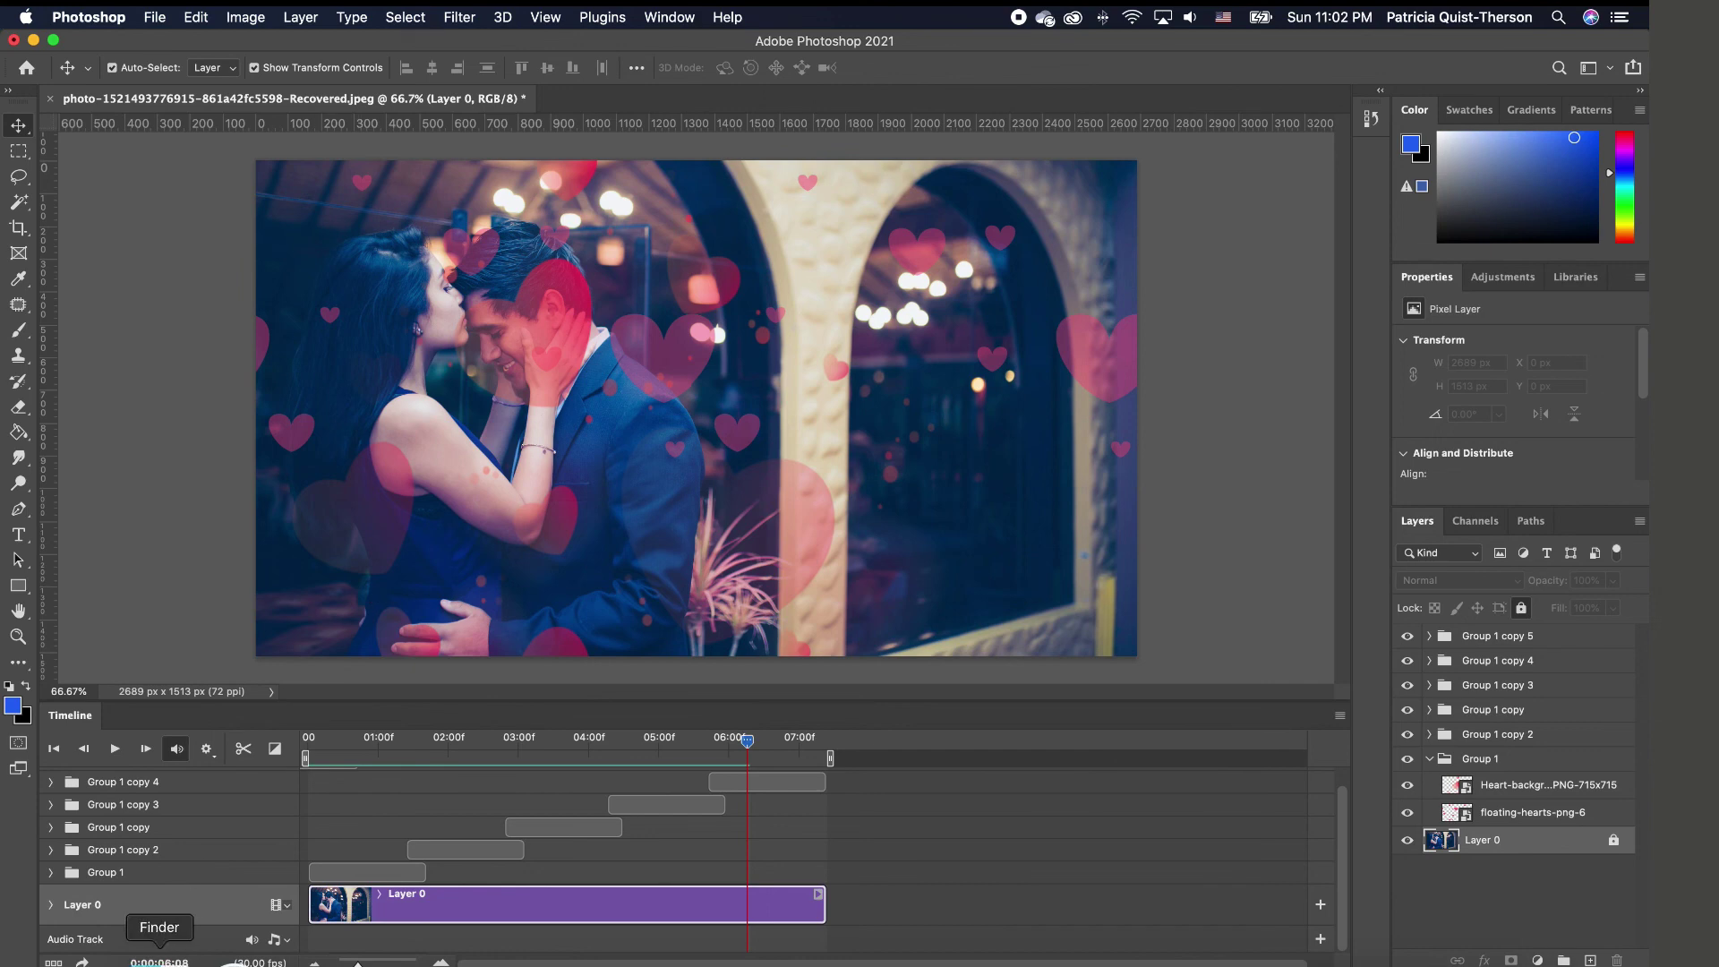
- Open Vals-Day-gif from the Valentine Gif folder in Google Chrome
click(160, 957)
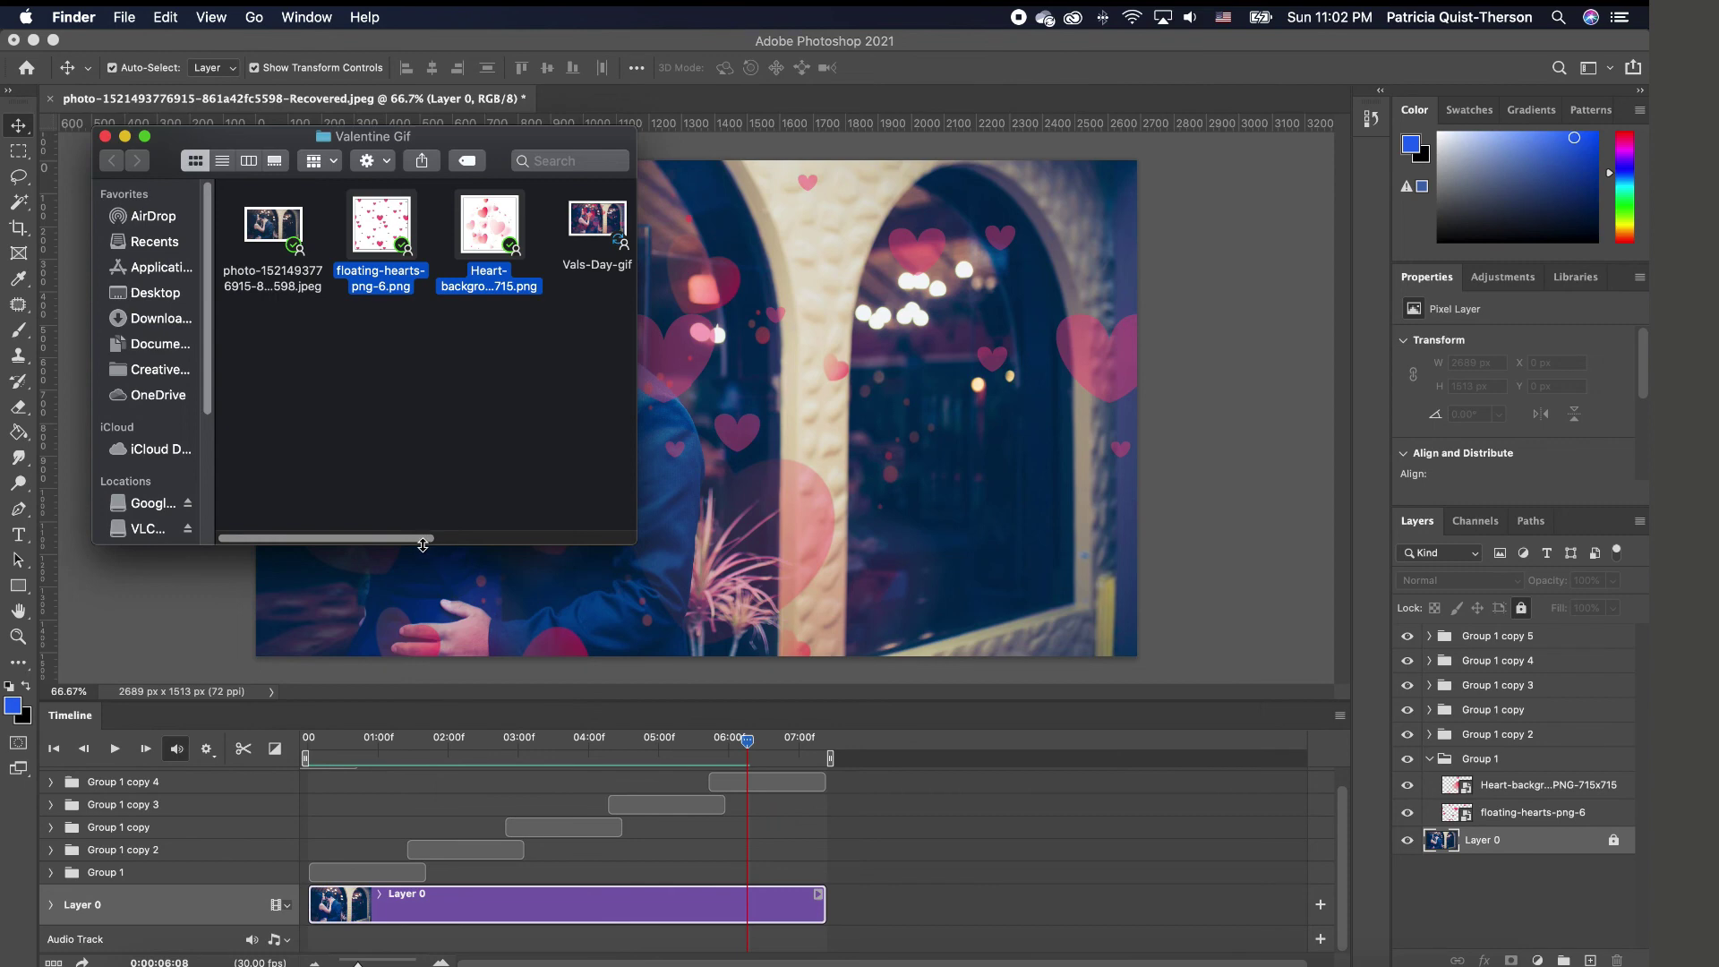
drag(423, 540, 448, 540)
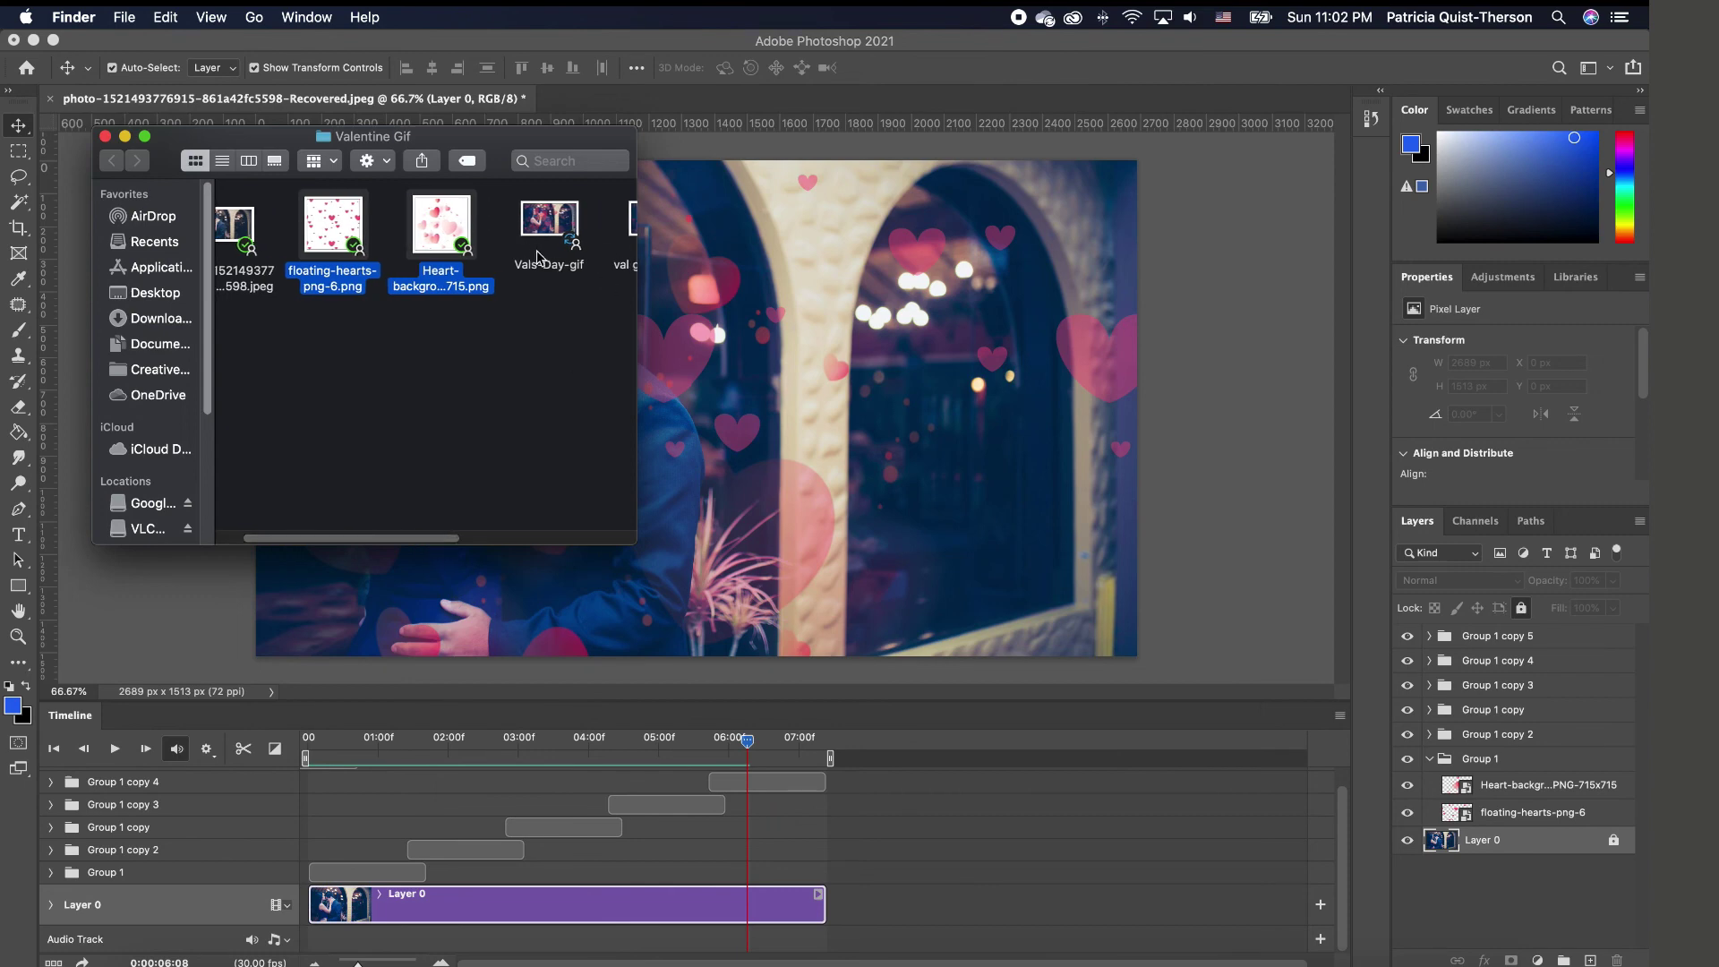
right_click(561, 227)
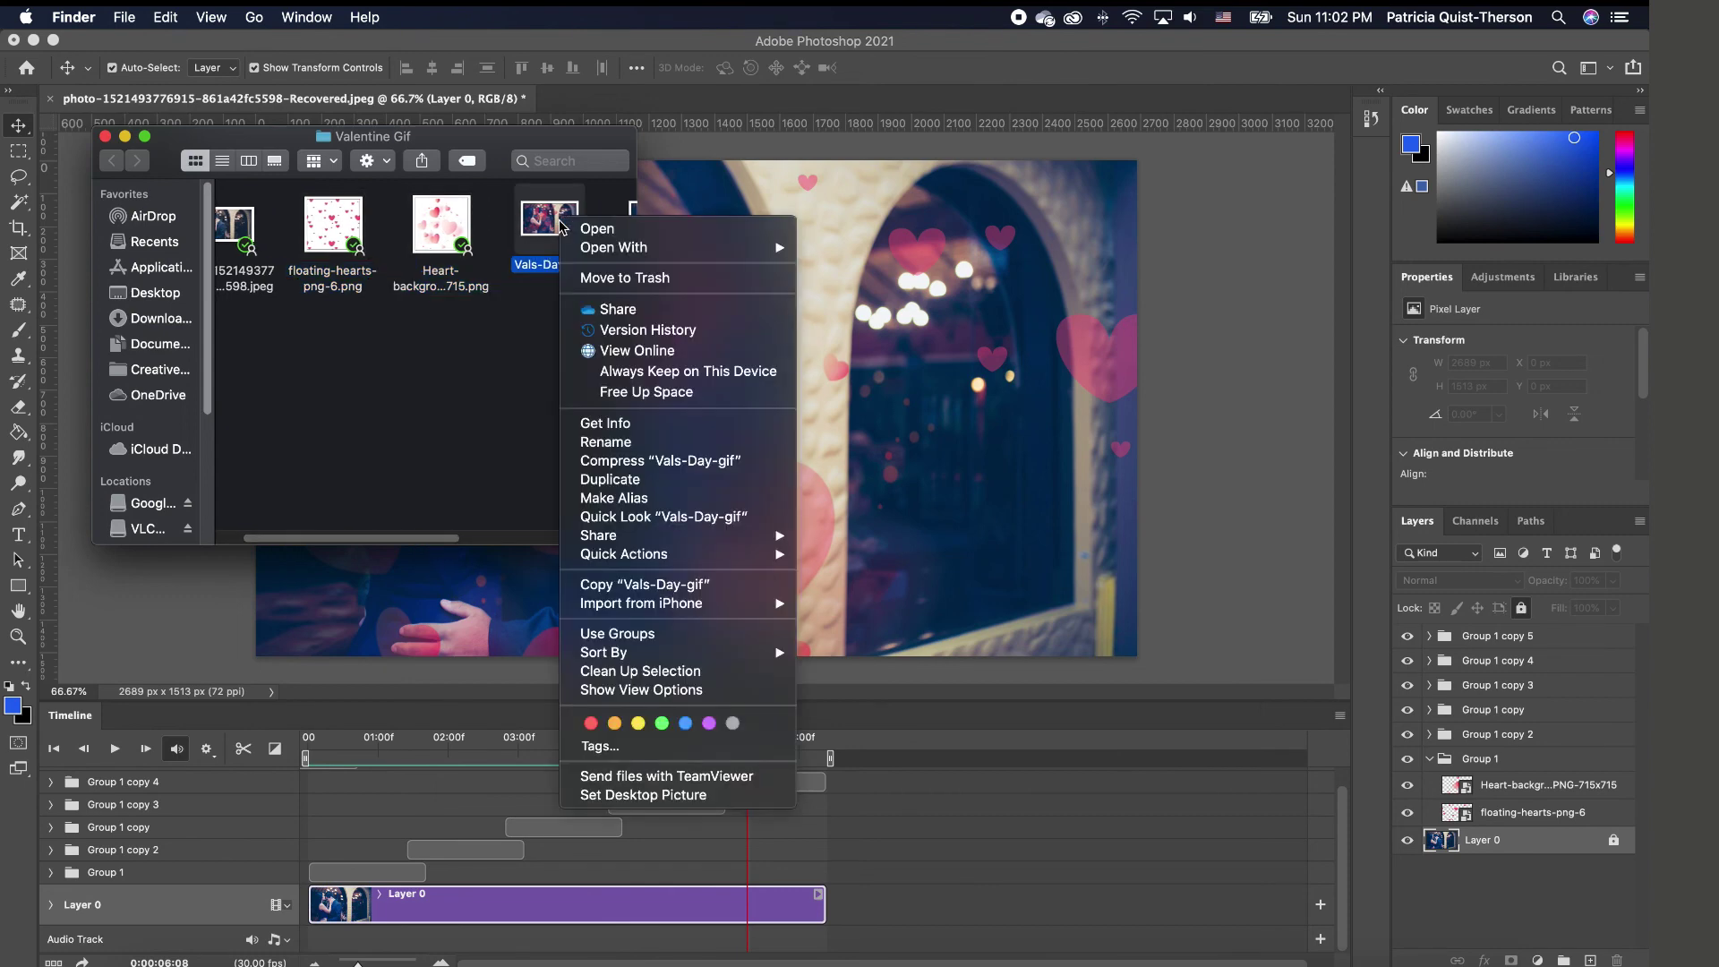
mouse_move(692, 257)
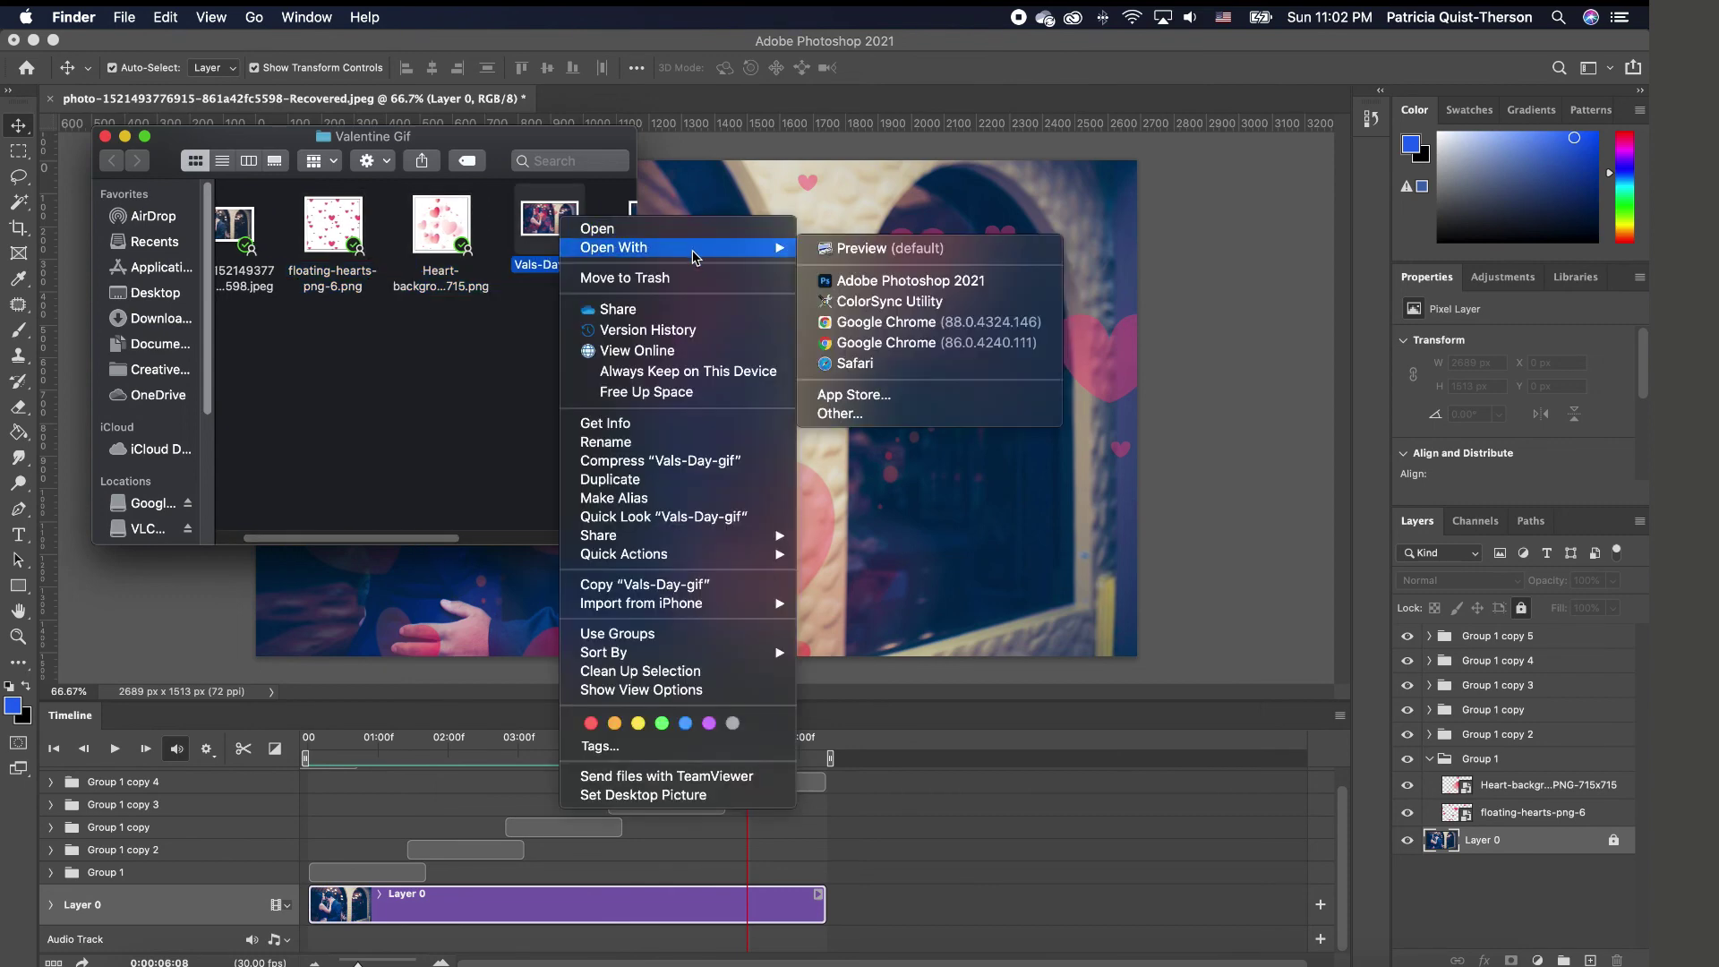
click(920, 324)
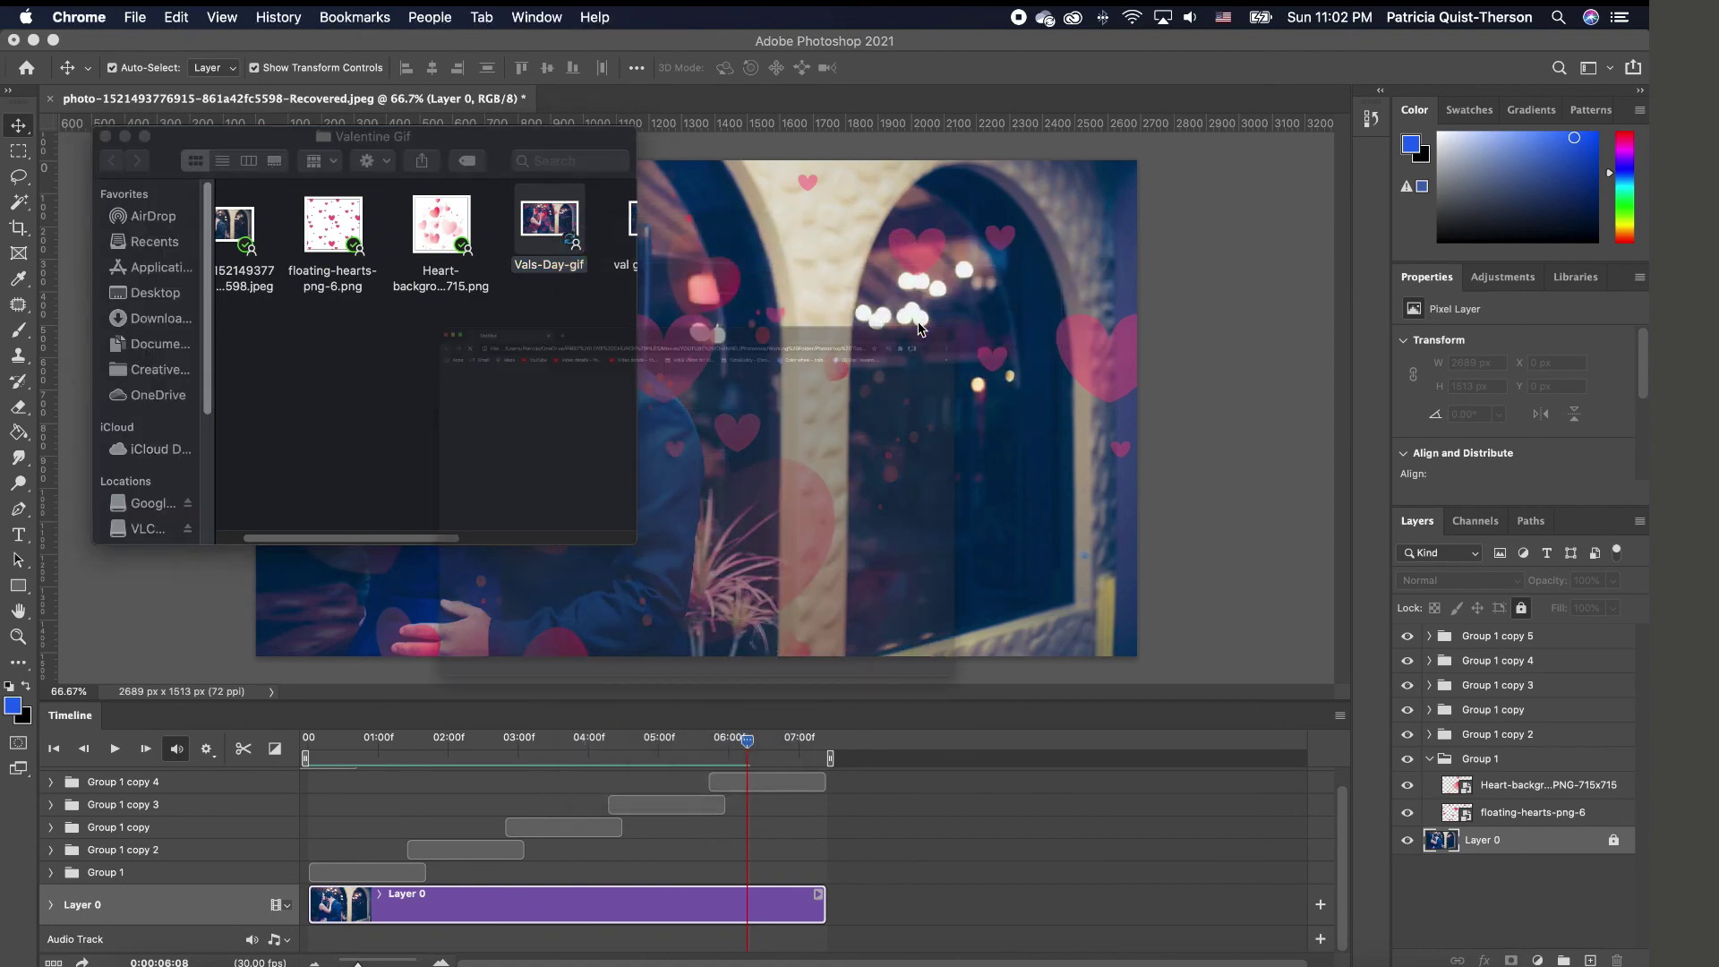